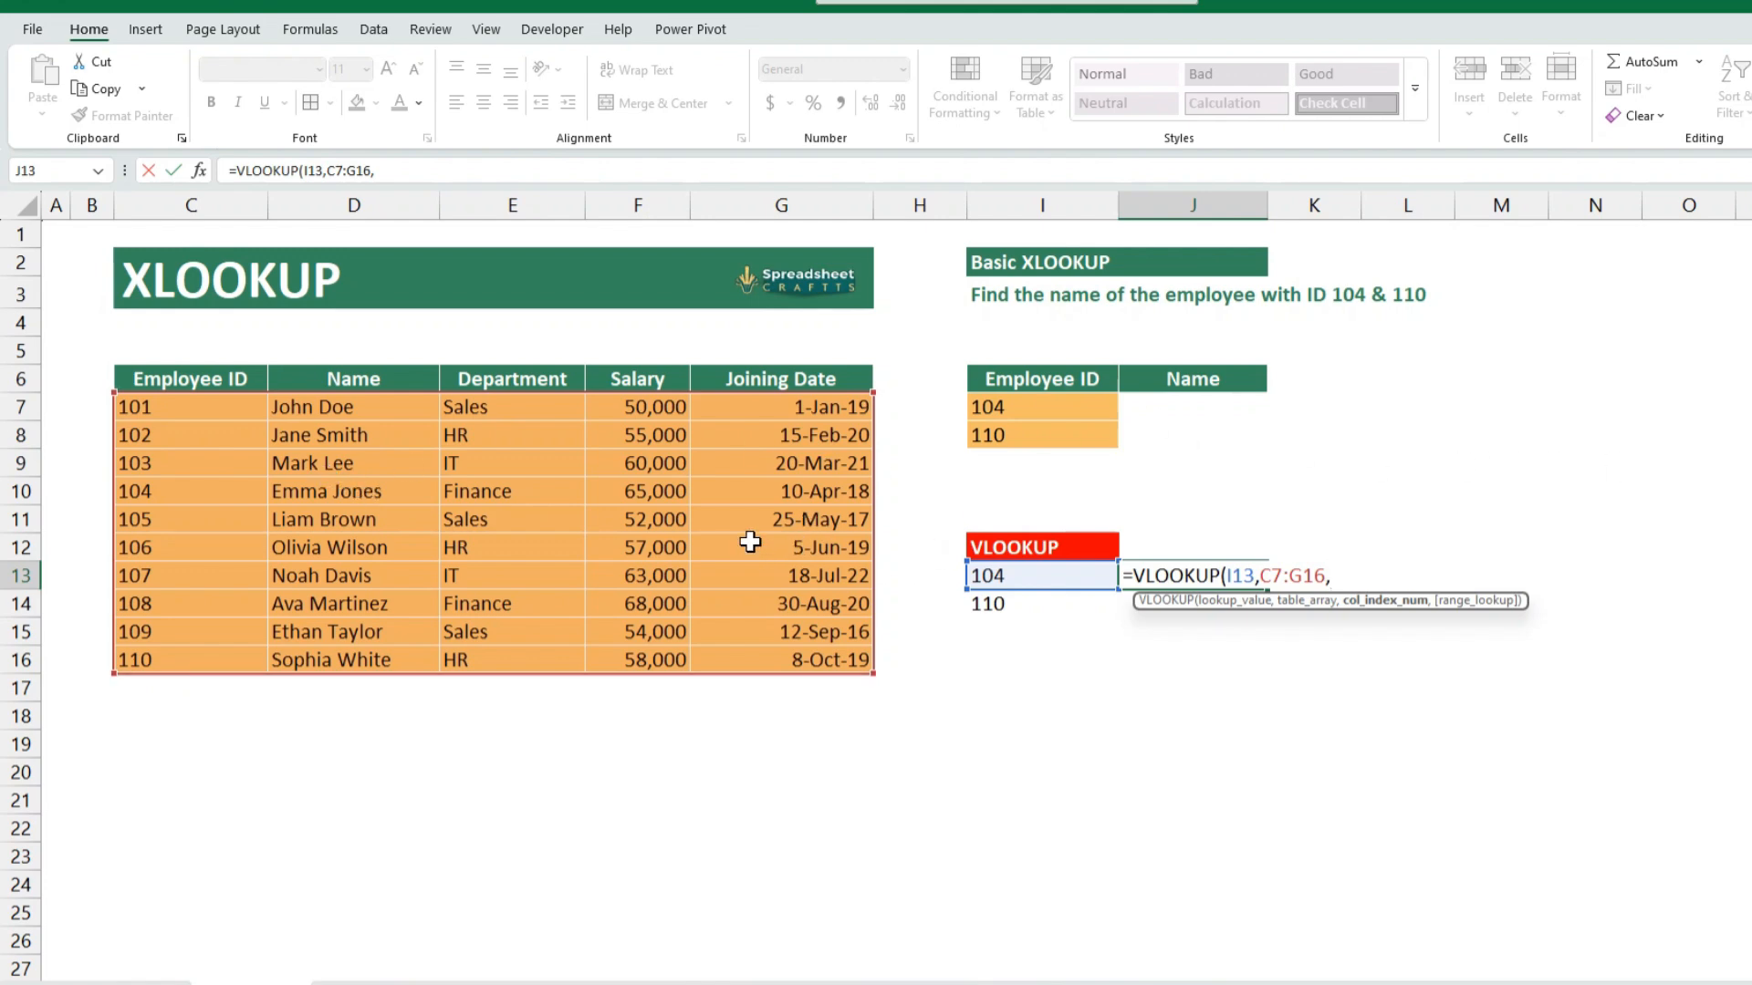
Step: Complete the VLOOKUP in J13 with column index 2 and FALSE for exact match, and fill it down to J14
type(",FALSE)")
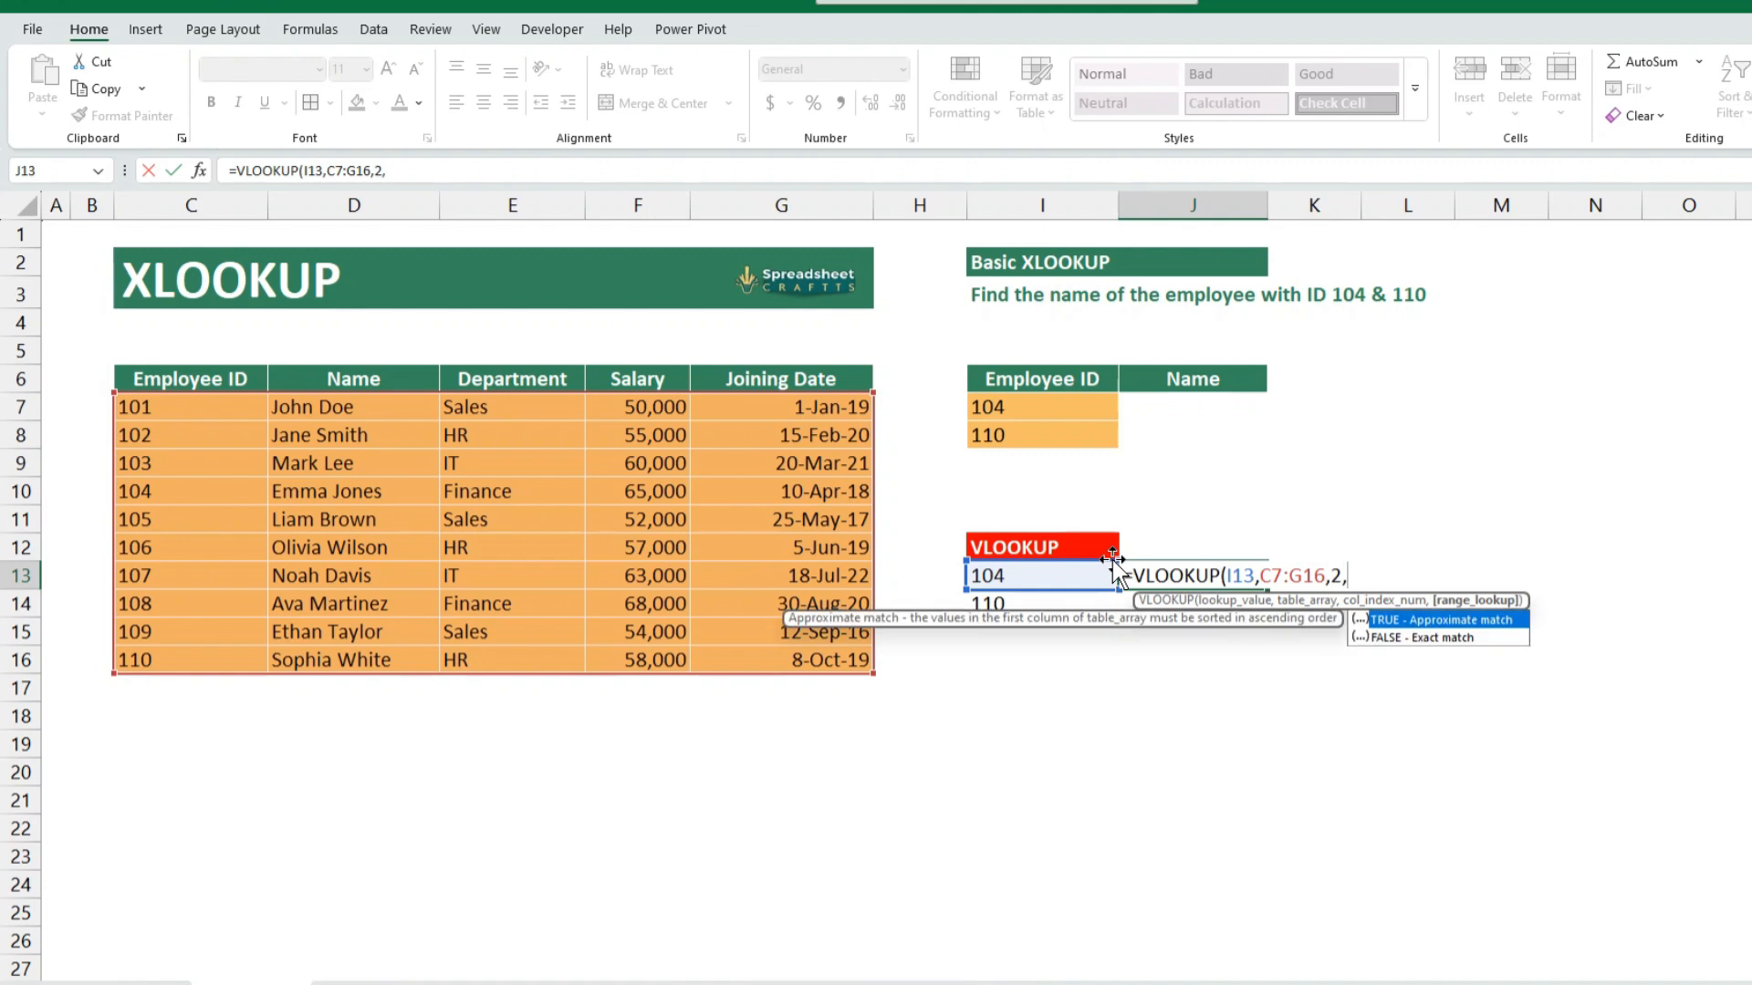
key("Return")
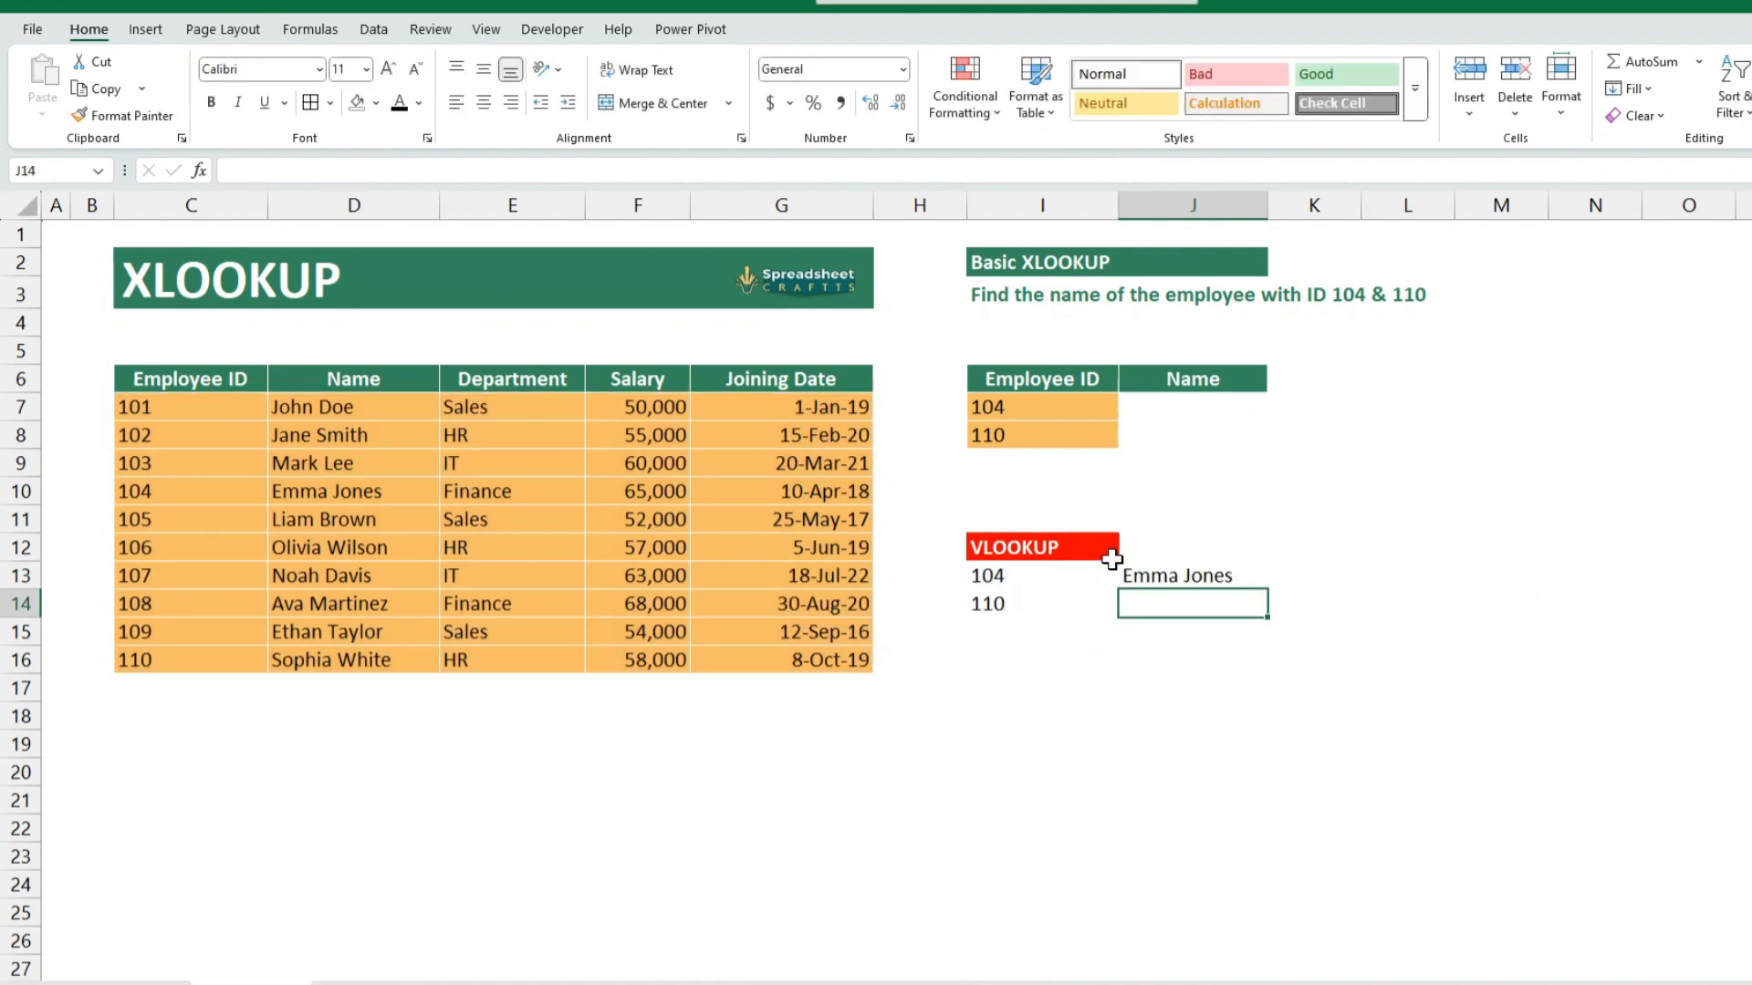
key("ctrl+d")
key("Up")
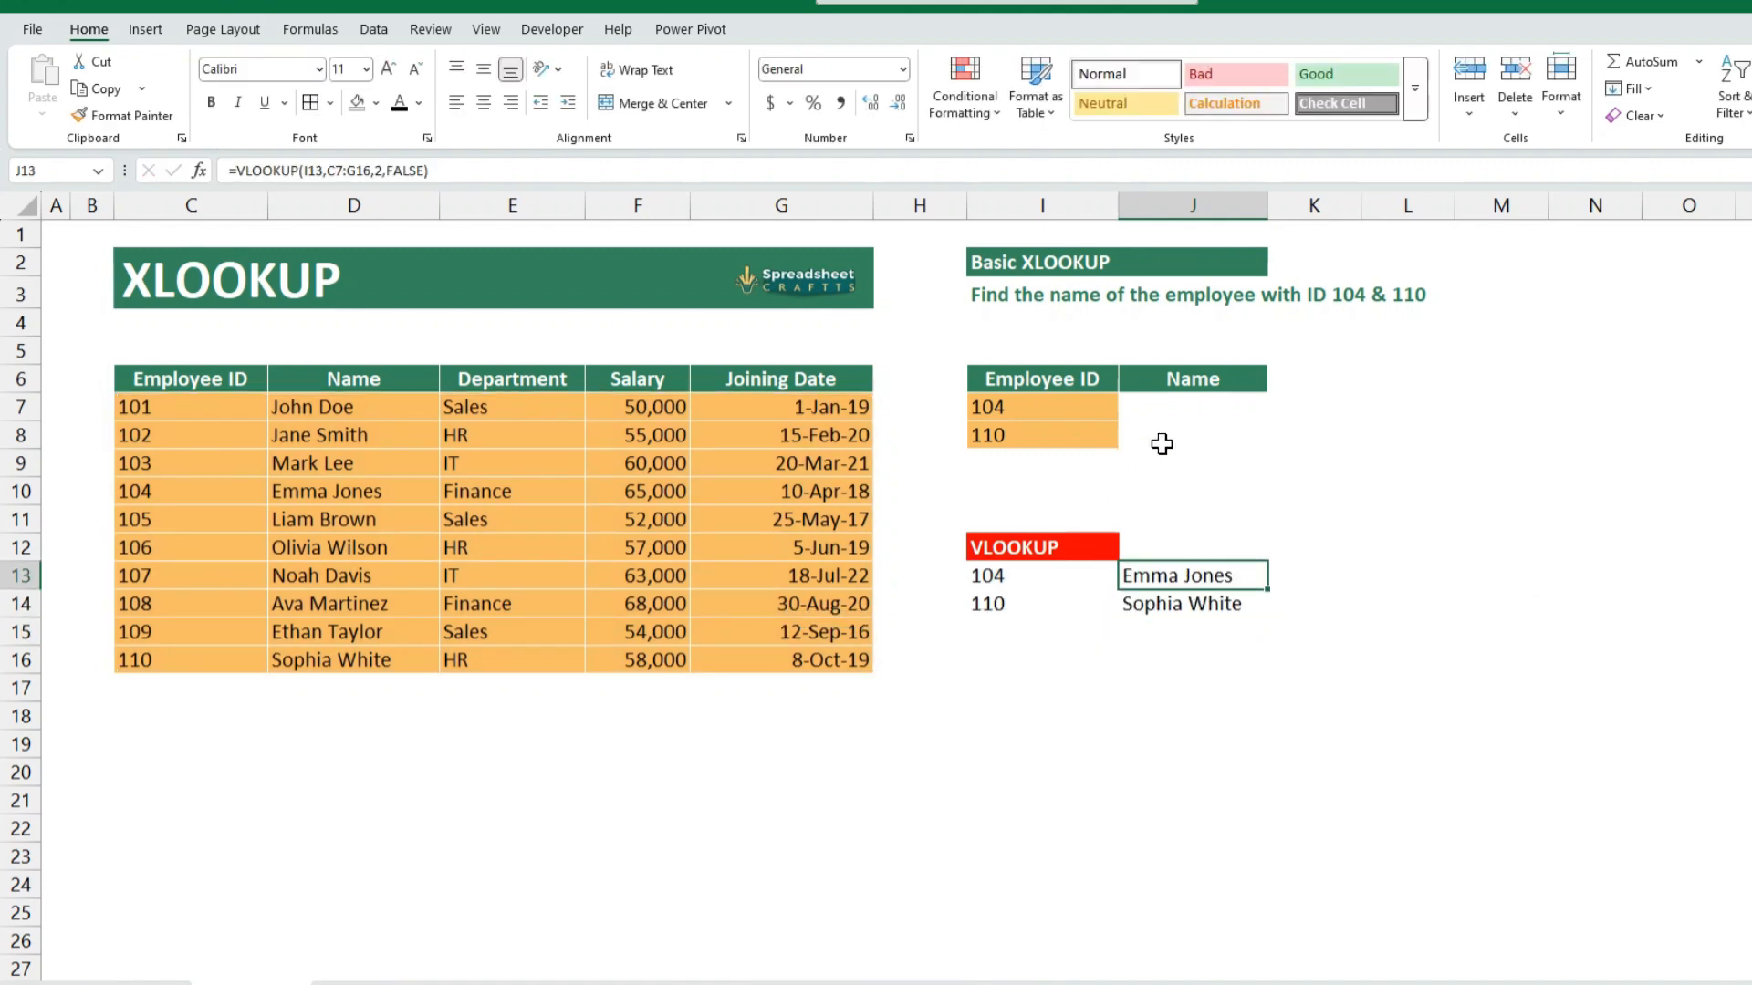
Step: Enter an XLOOKUP in J7 that finds the ID in I7 within C7:C16 and returns the name from D7:D16
left_click(1206, 405)
type("=xl")
key("Tab")
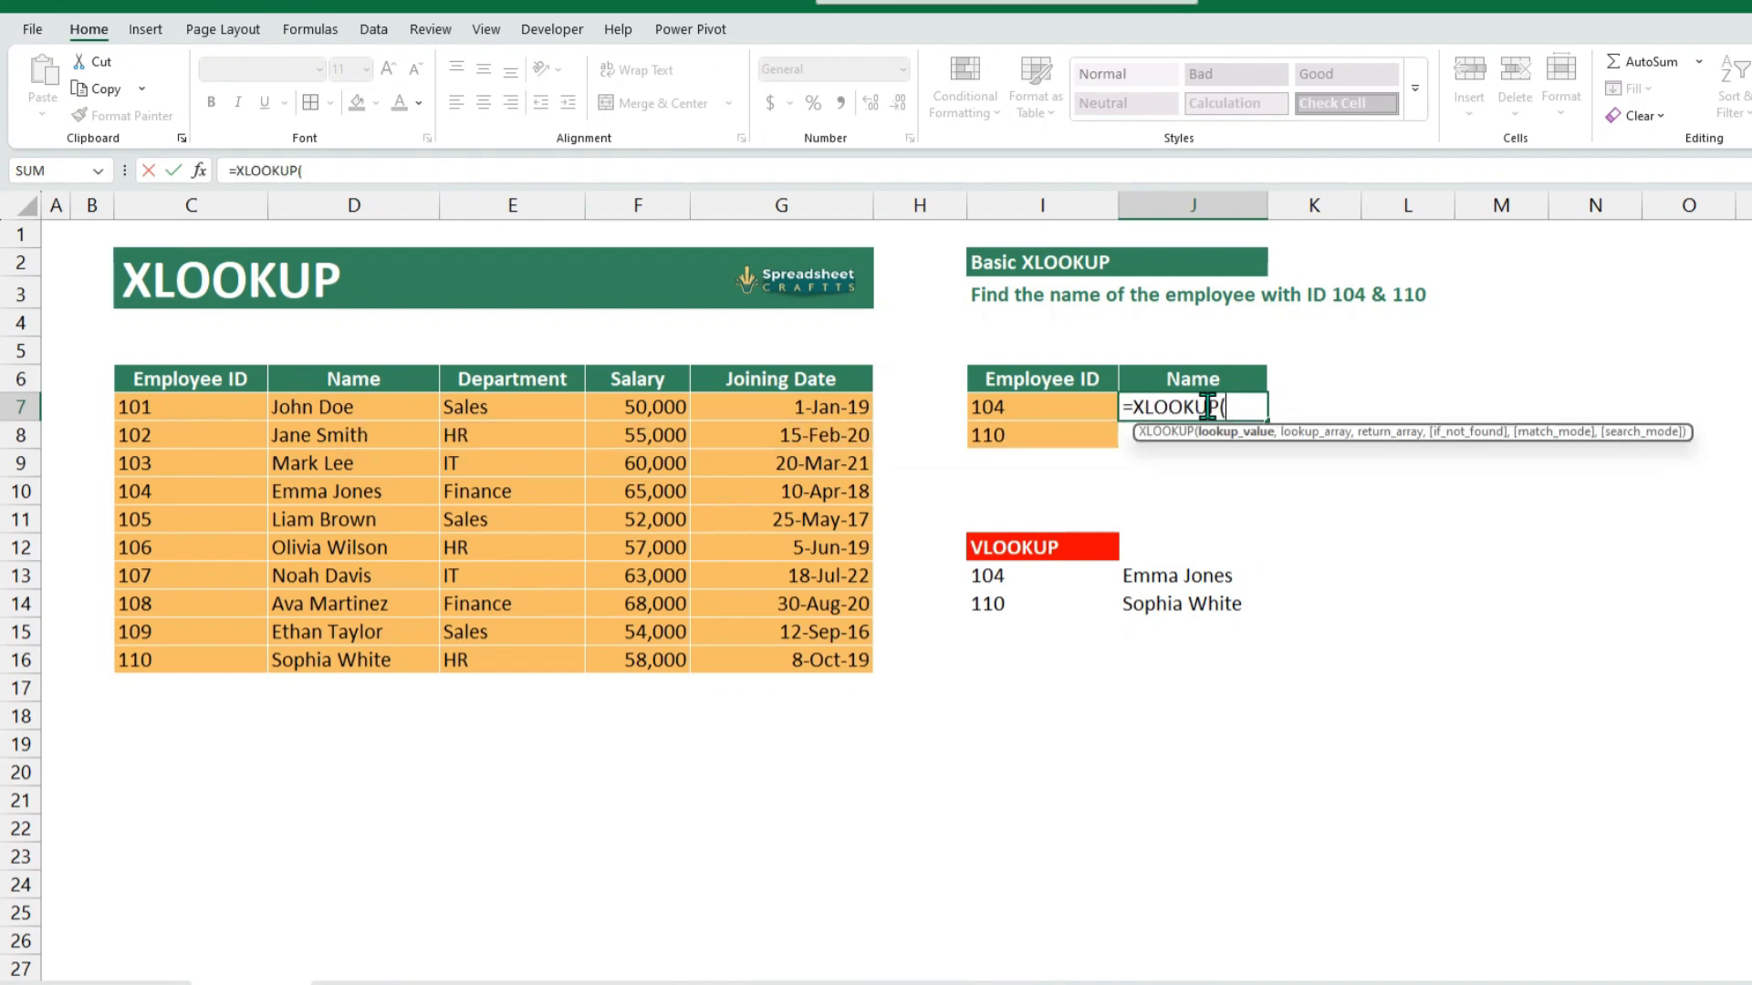
key("Left")
type(",")
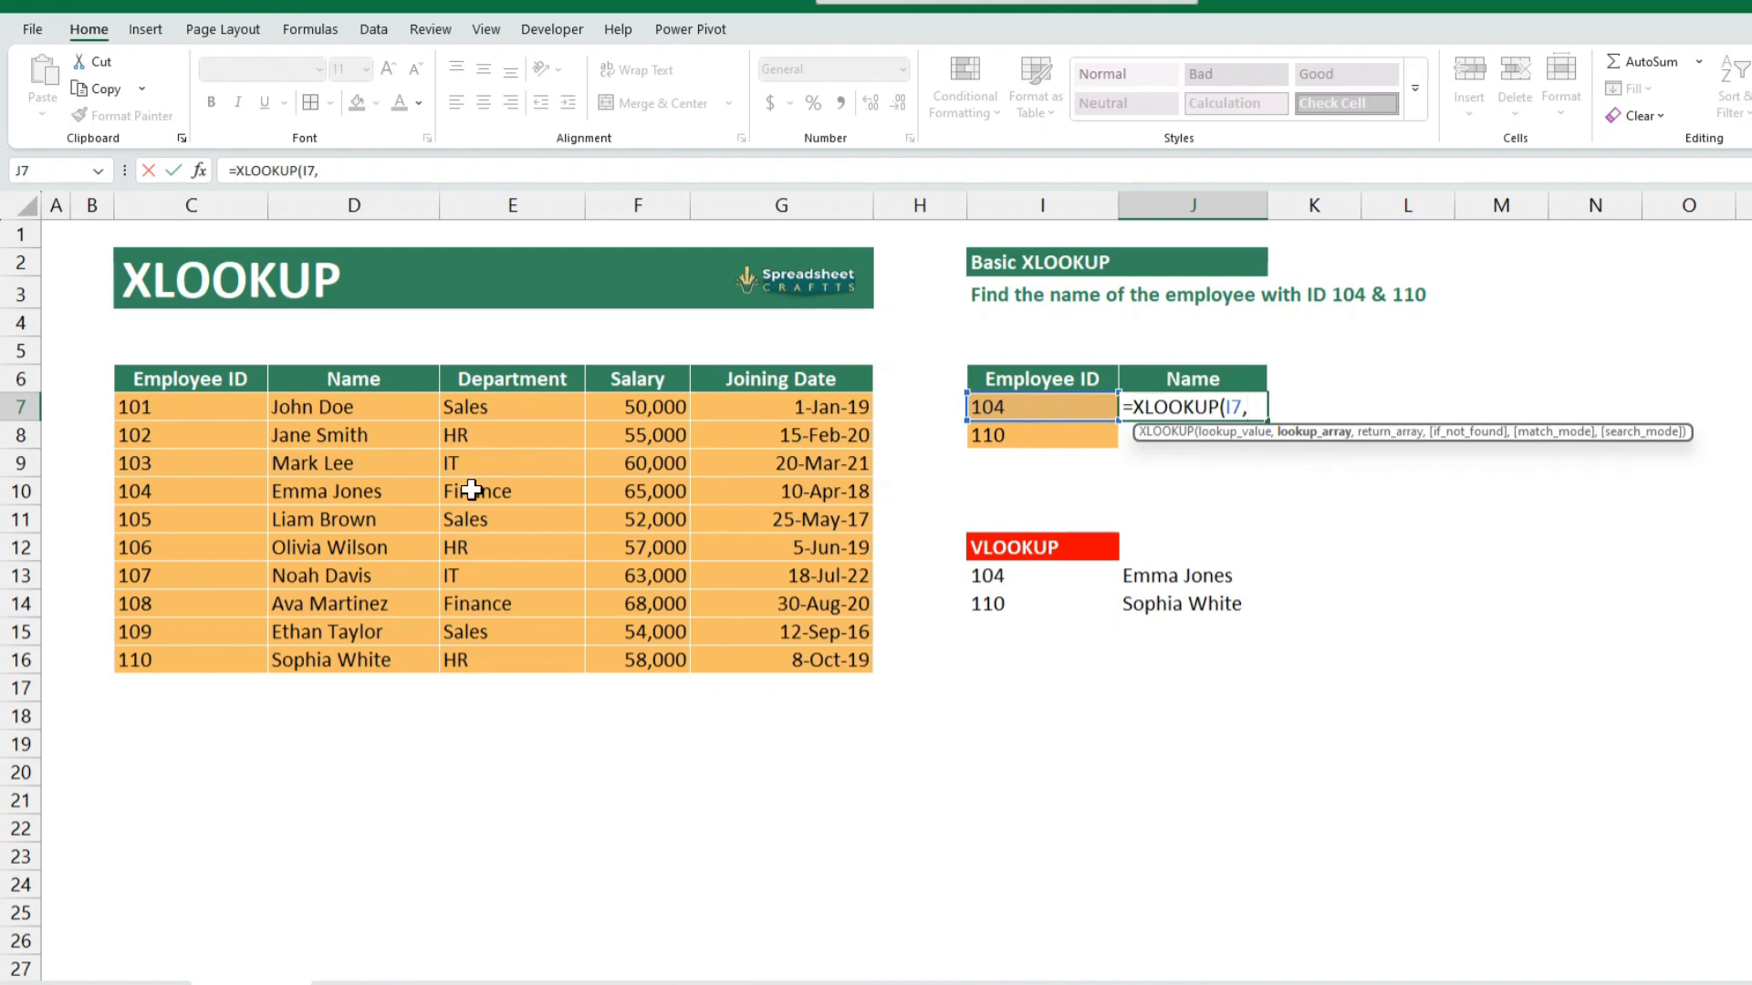
left_click_drag(153, 406, 146, 659)
type(",")
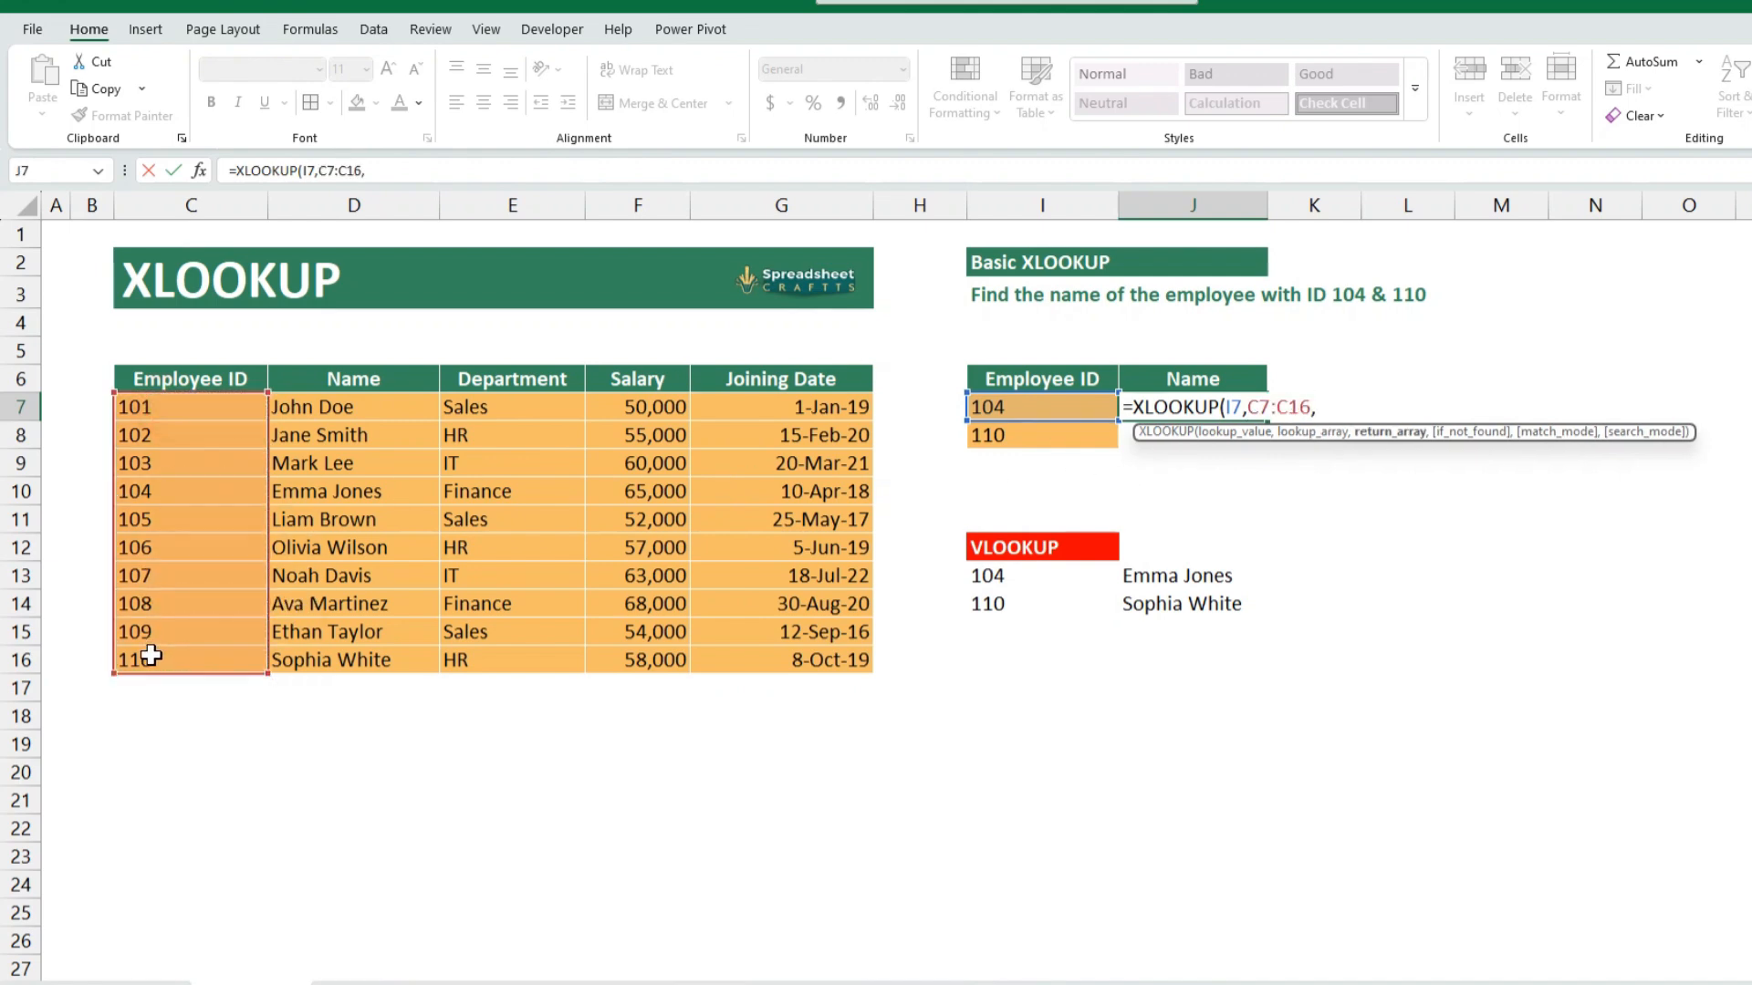
left_click_drag(352, 407, 340, 649)
type(")")
key("Return")
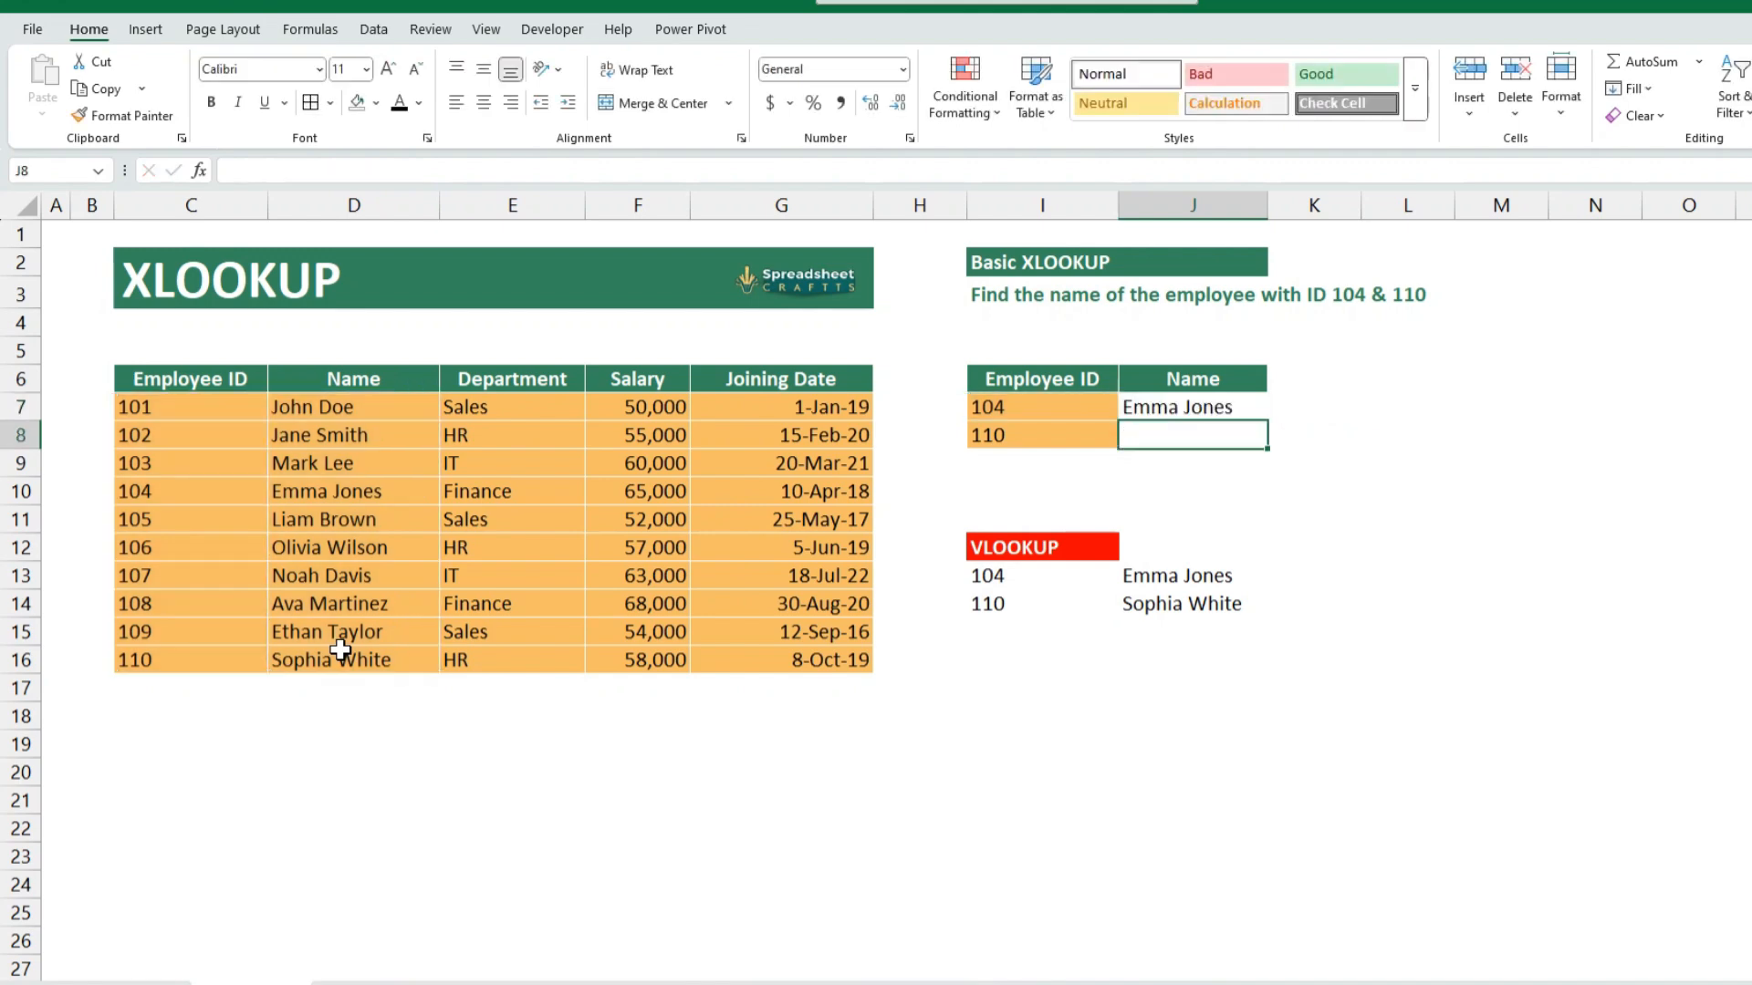
Step: Fill the XLOOKUP formula from J7 down to J8 and check both name cells
key("ctrl+d")
key("Down")
key("Up")
key("Up")
key("Down")
key("Down")
key("Down")
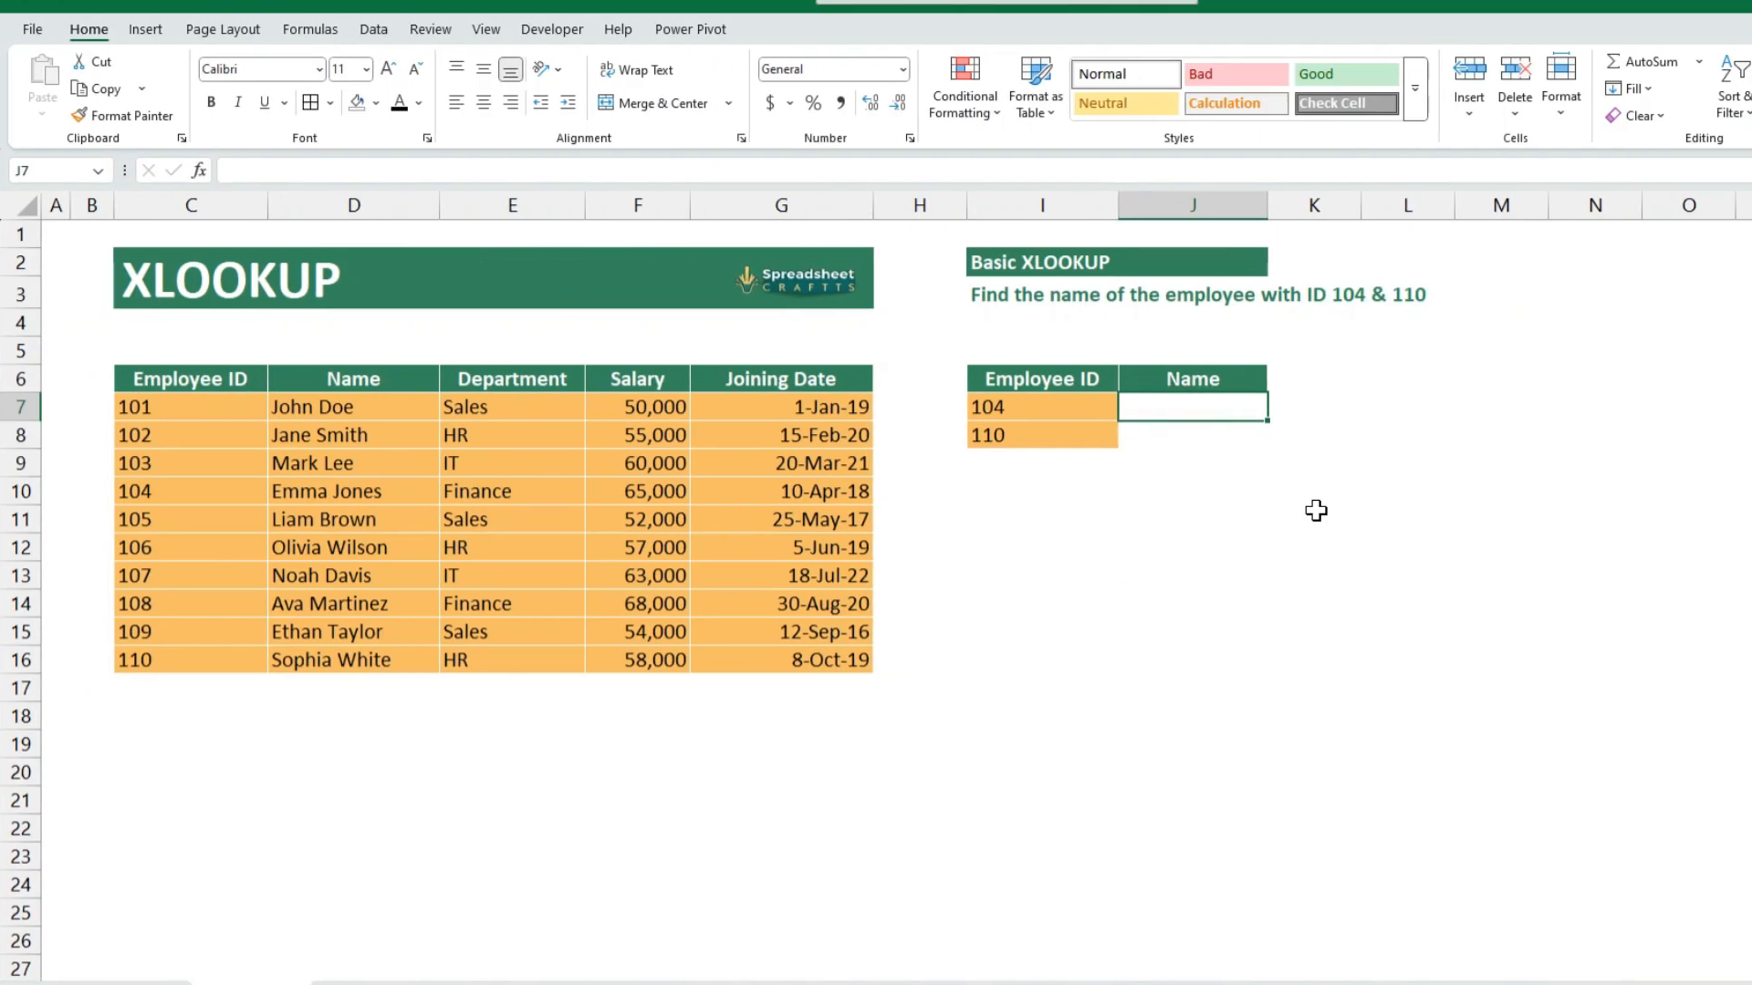
Step: Start an XLOOKUP in J7 with I7 as the lookup value and the absolute range $C$7:$C$16 as the lookup array
type("=XLOOKUP(")
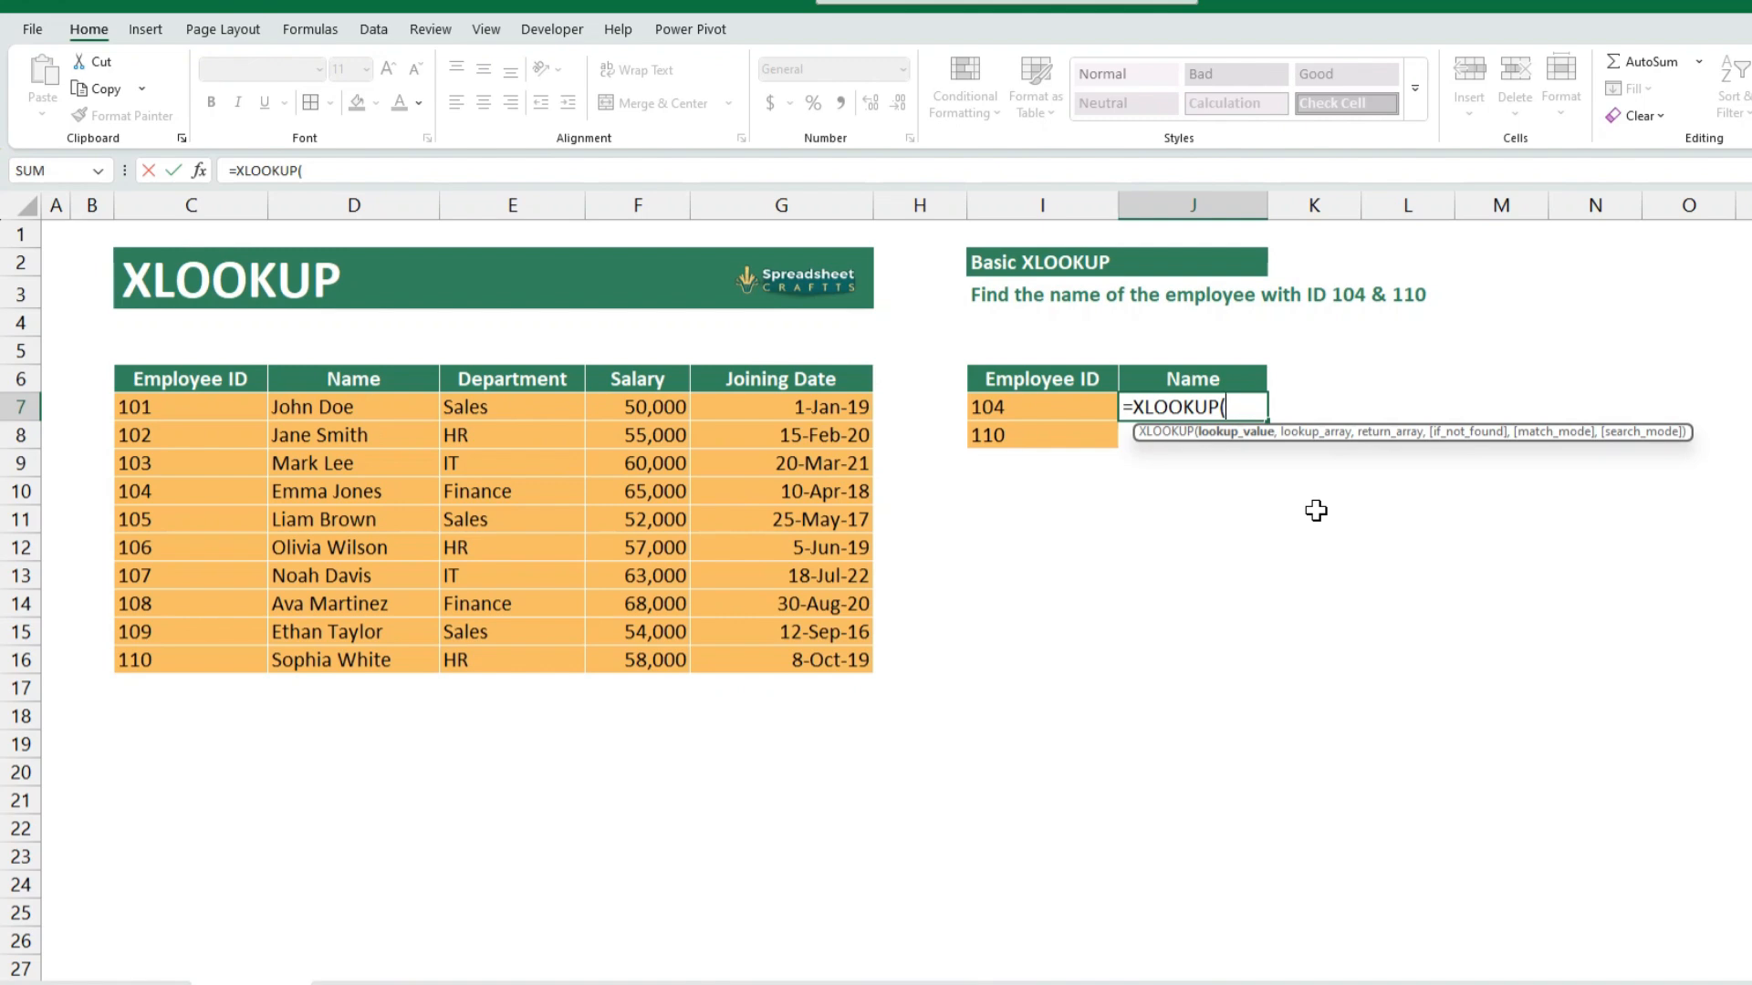
left_click(1072, 406)
type(",")
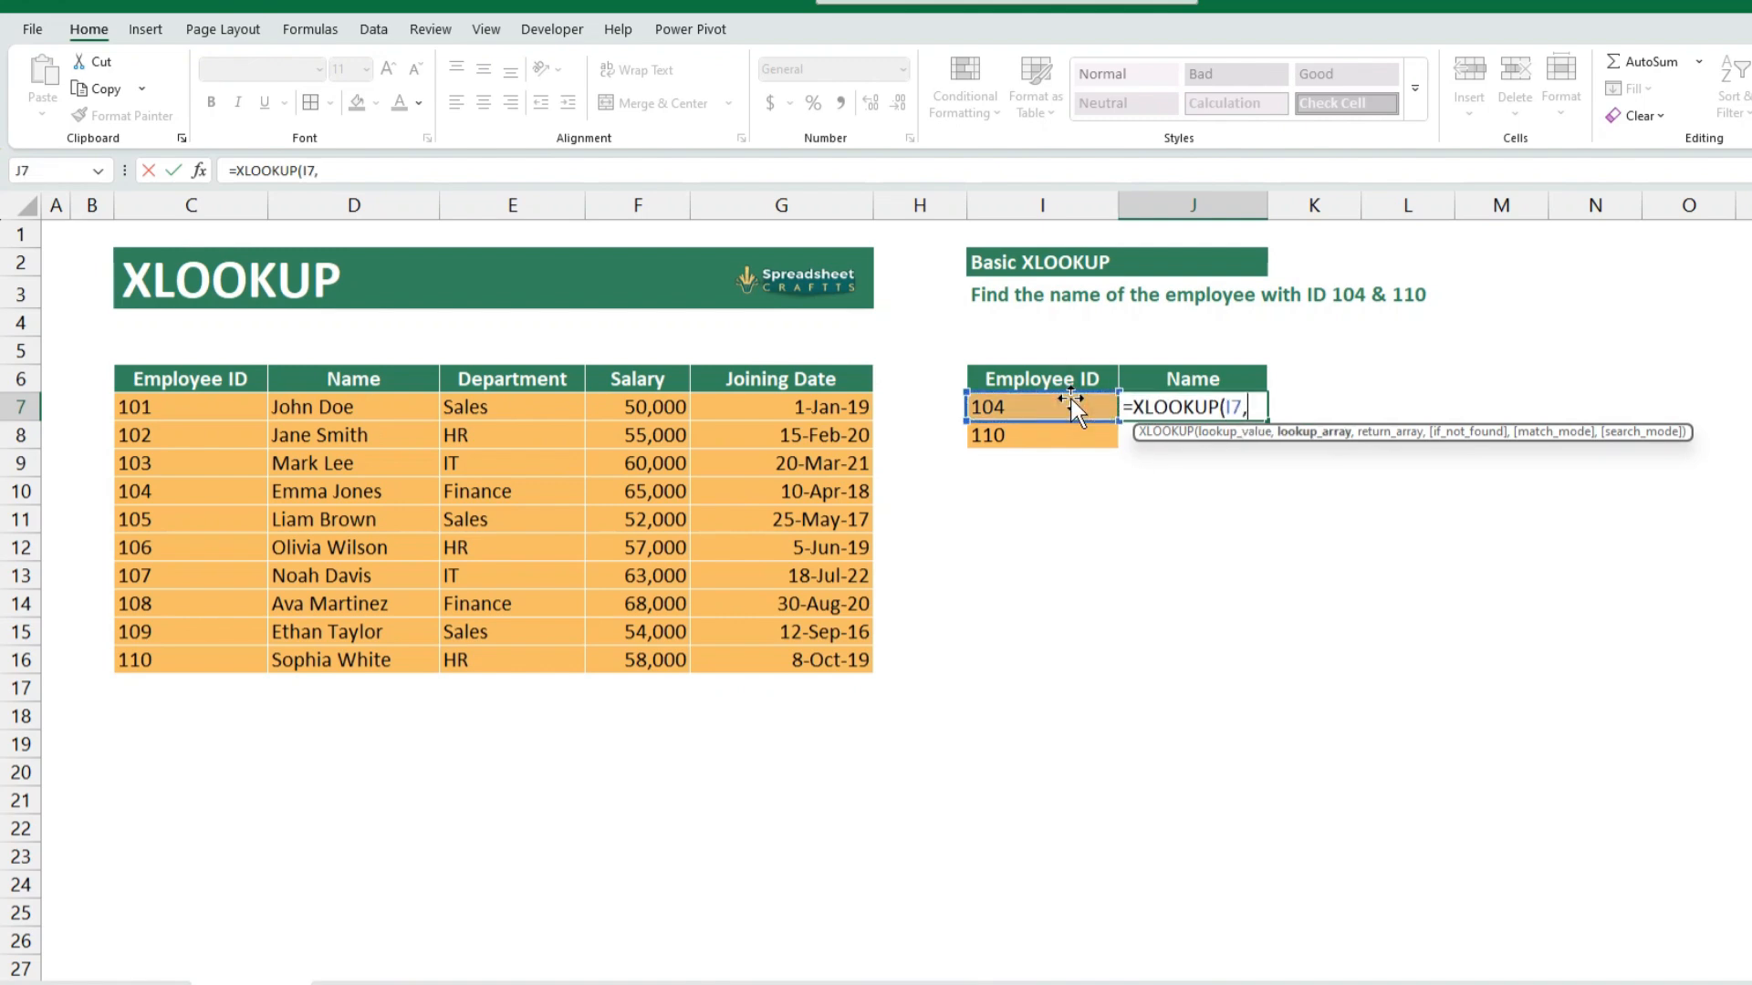
left_click_drag(205, 415, 212, 661)
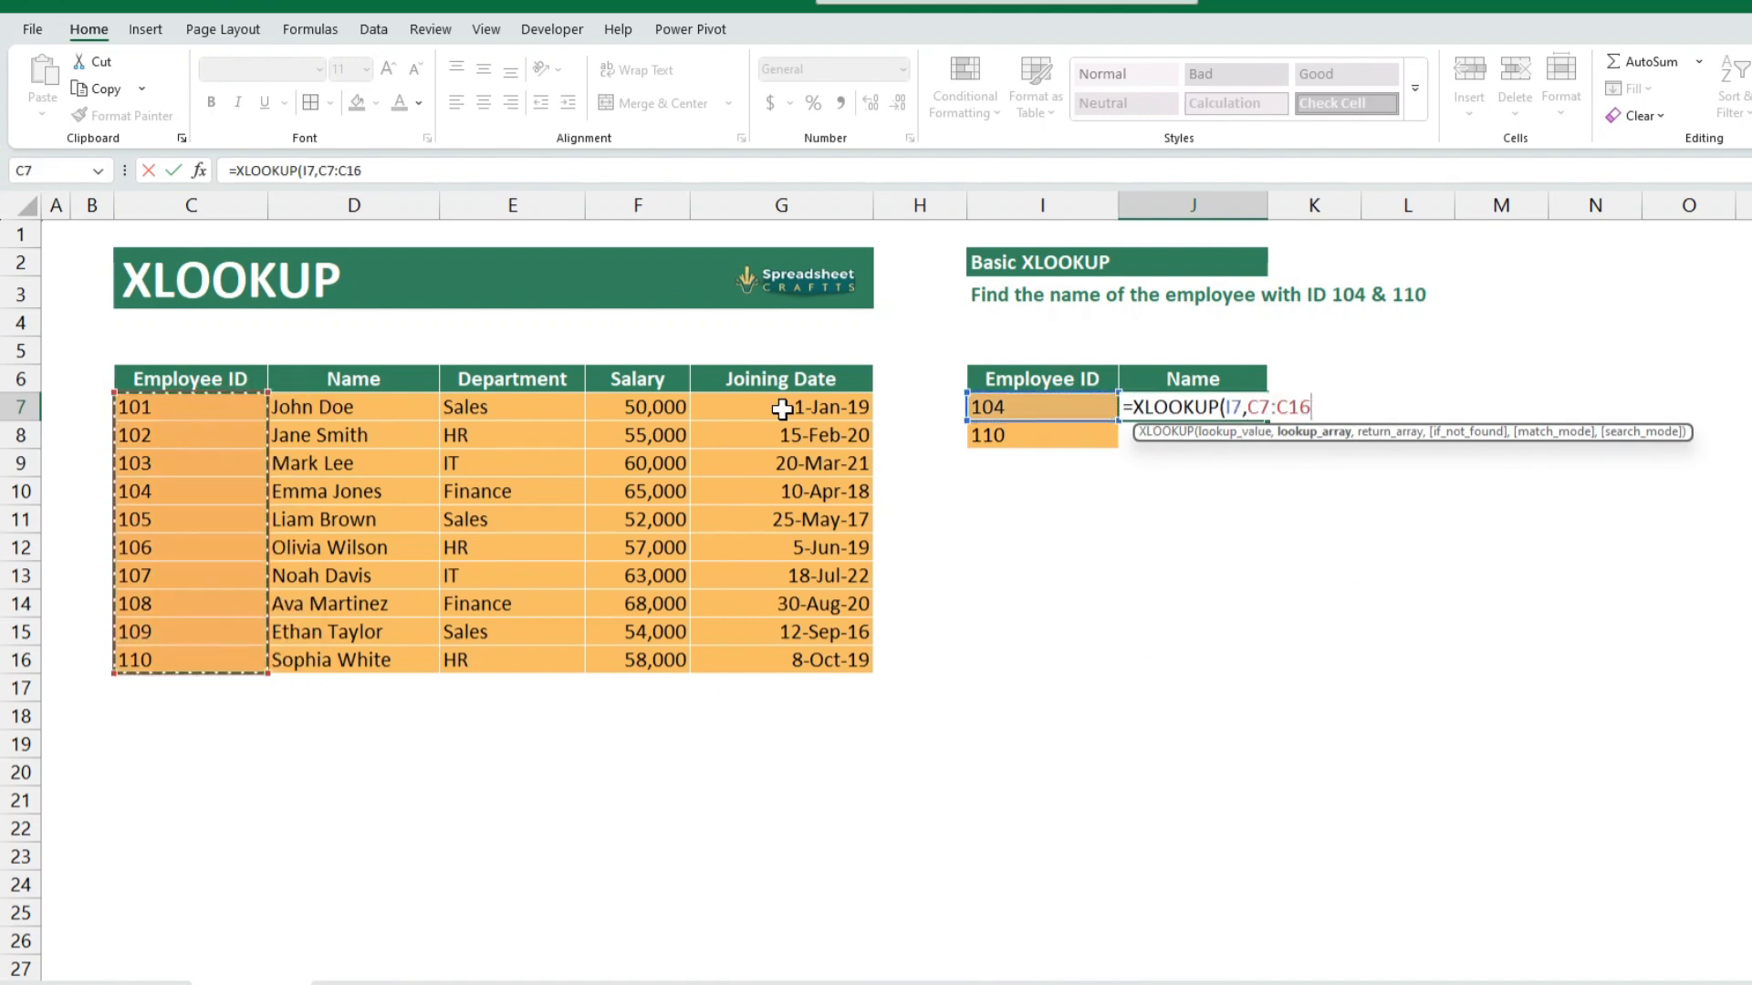
key("F4")
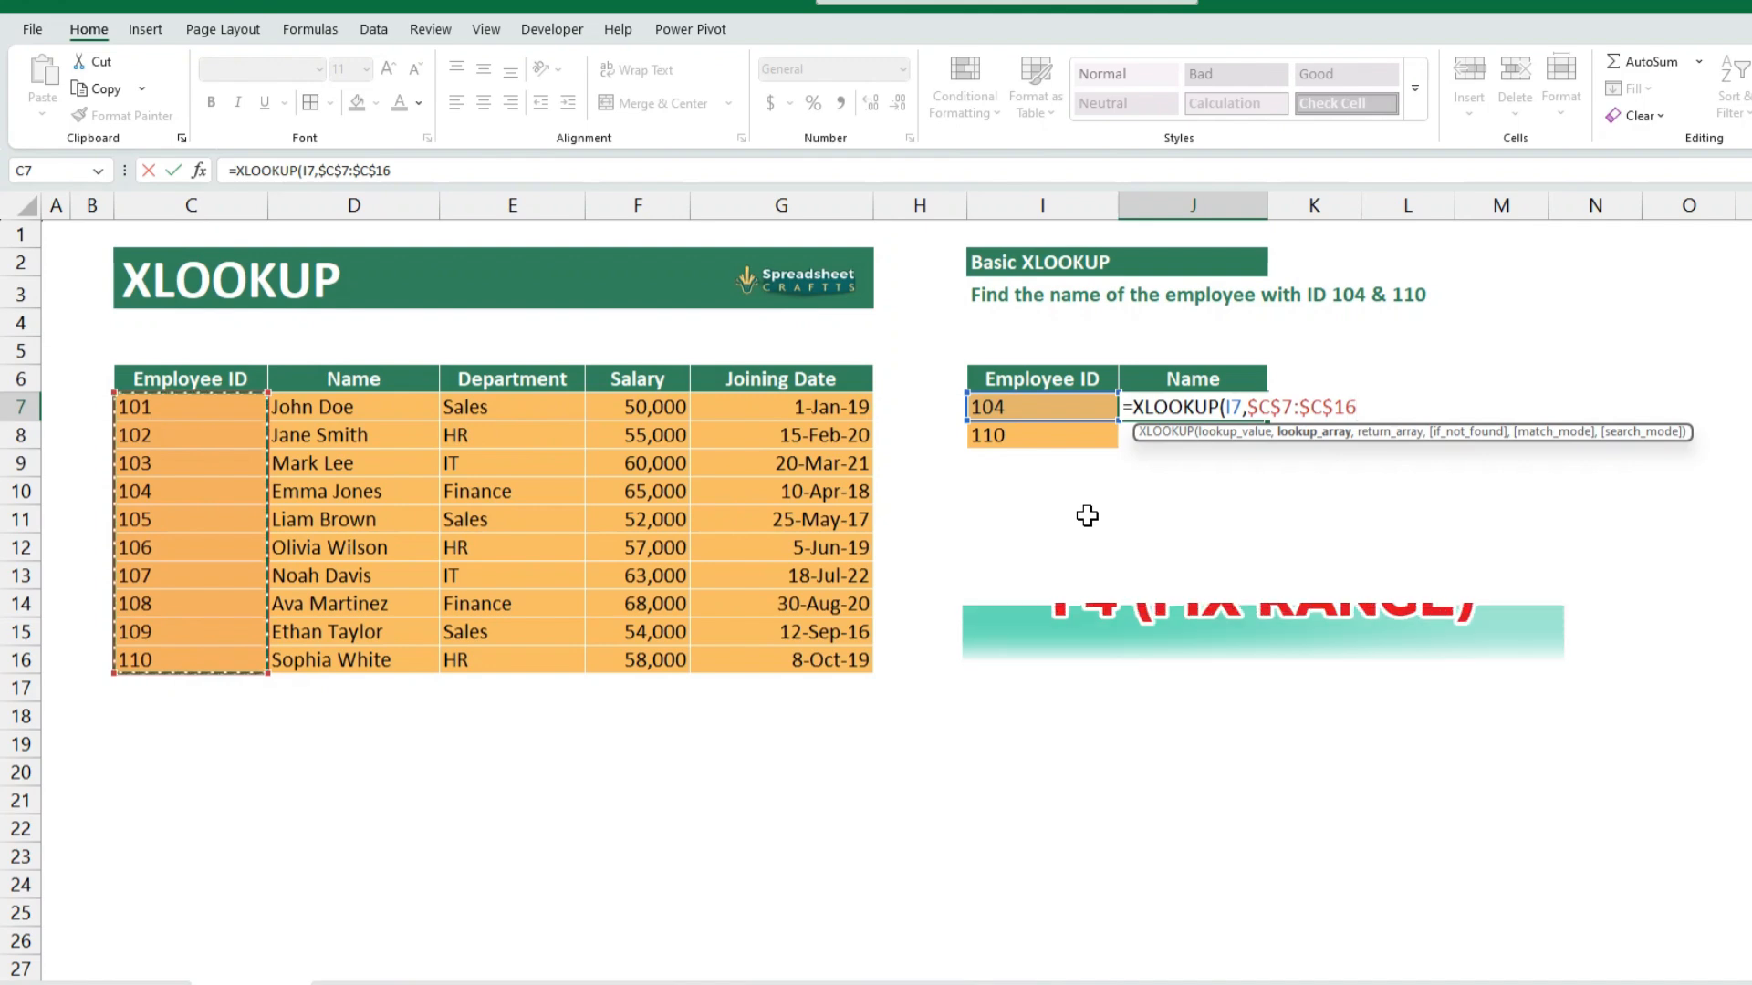
type(",")
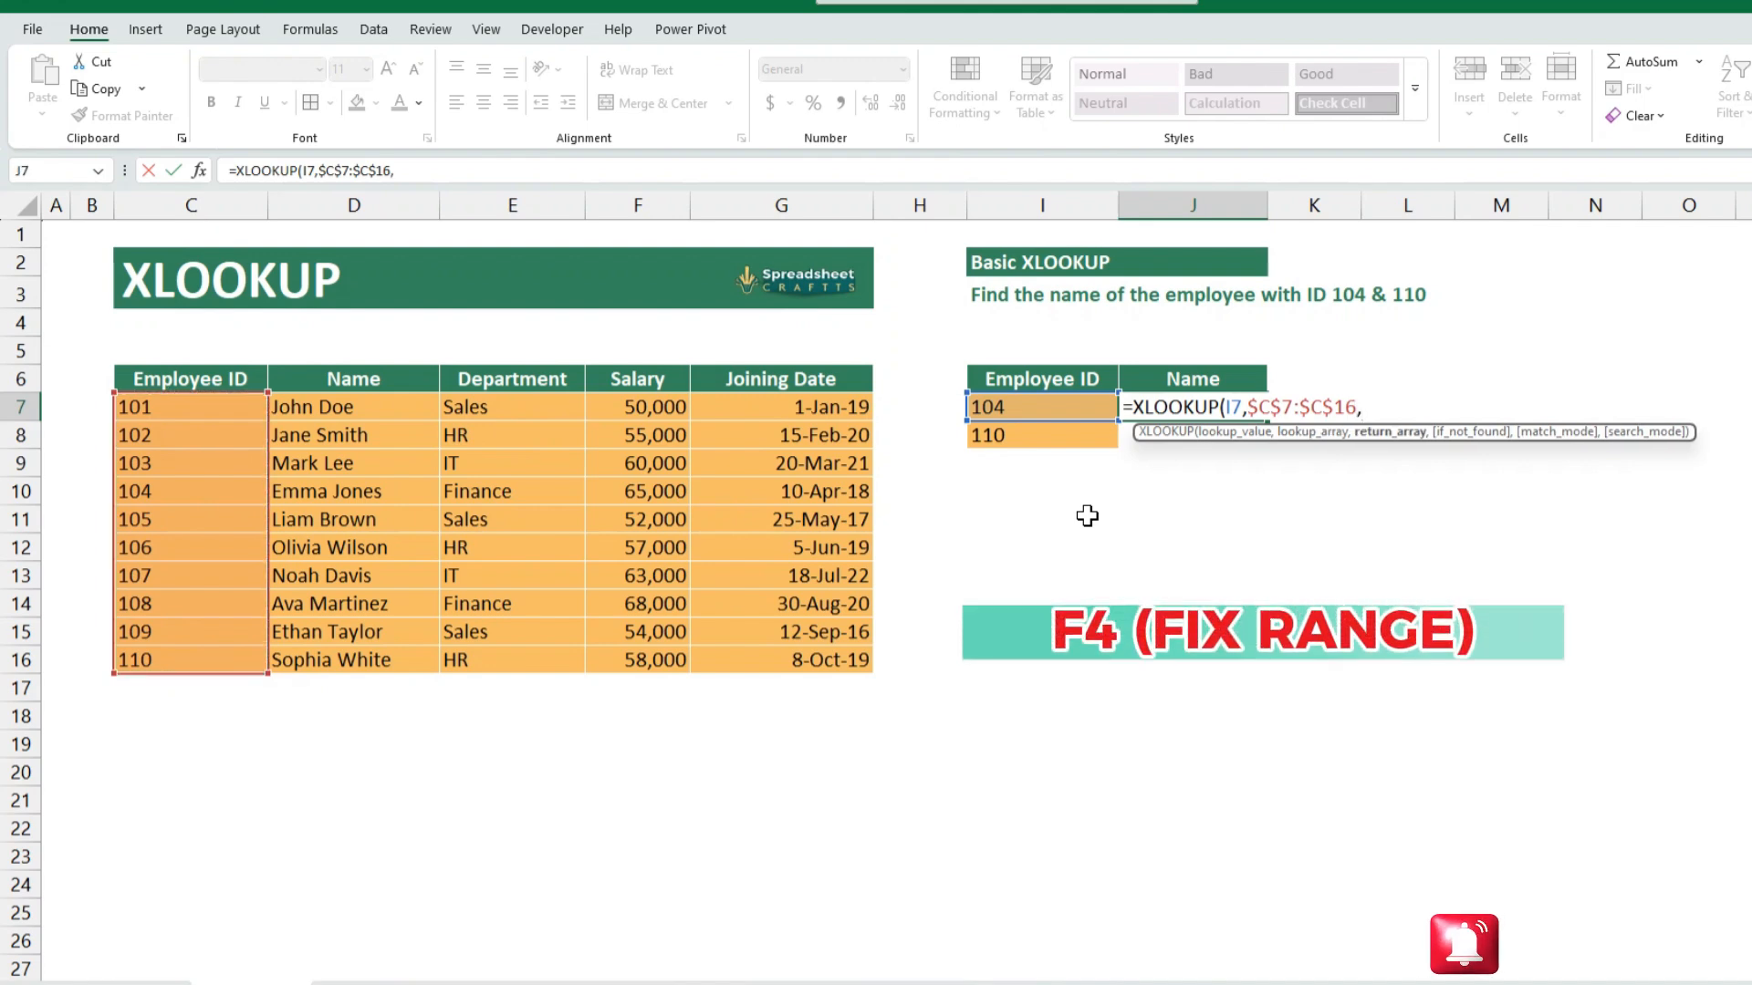
Step: Finish the J7 XLOOKUP with the absolute return array $D$7:$D$16 and "No Records" as the if-not-found text
left_click_drag(315, 407, 397, 678)
key("F4")
type(",")
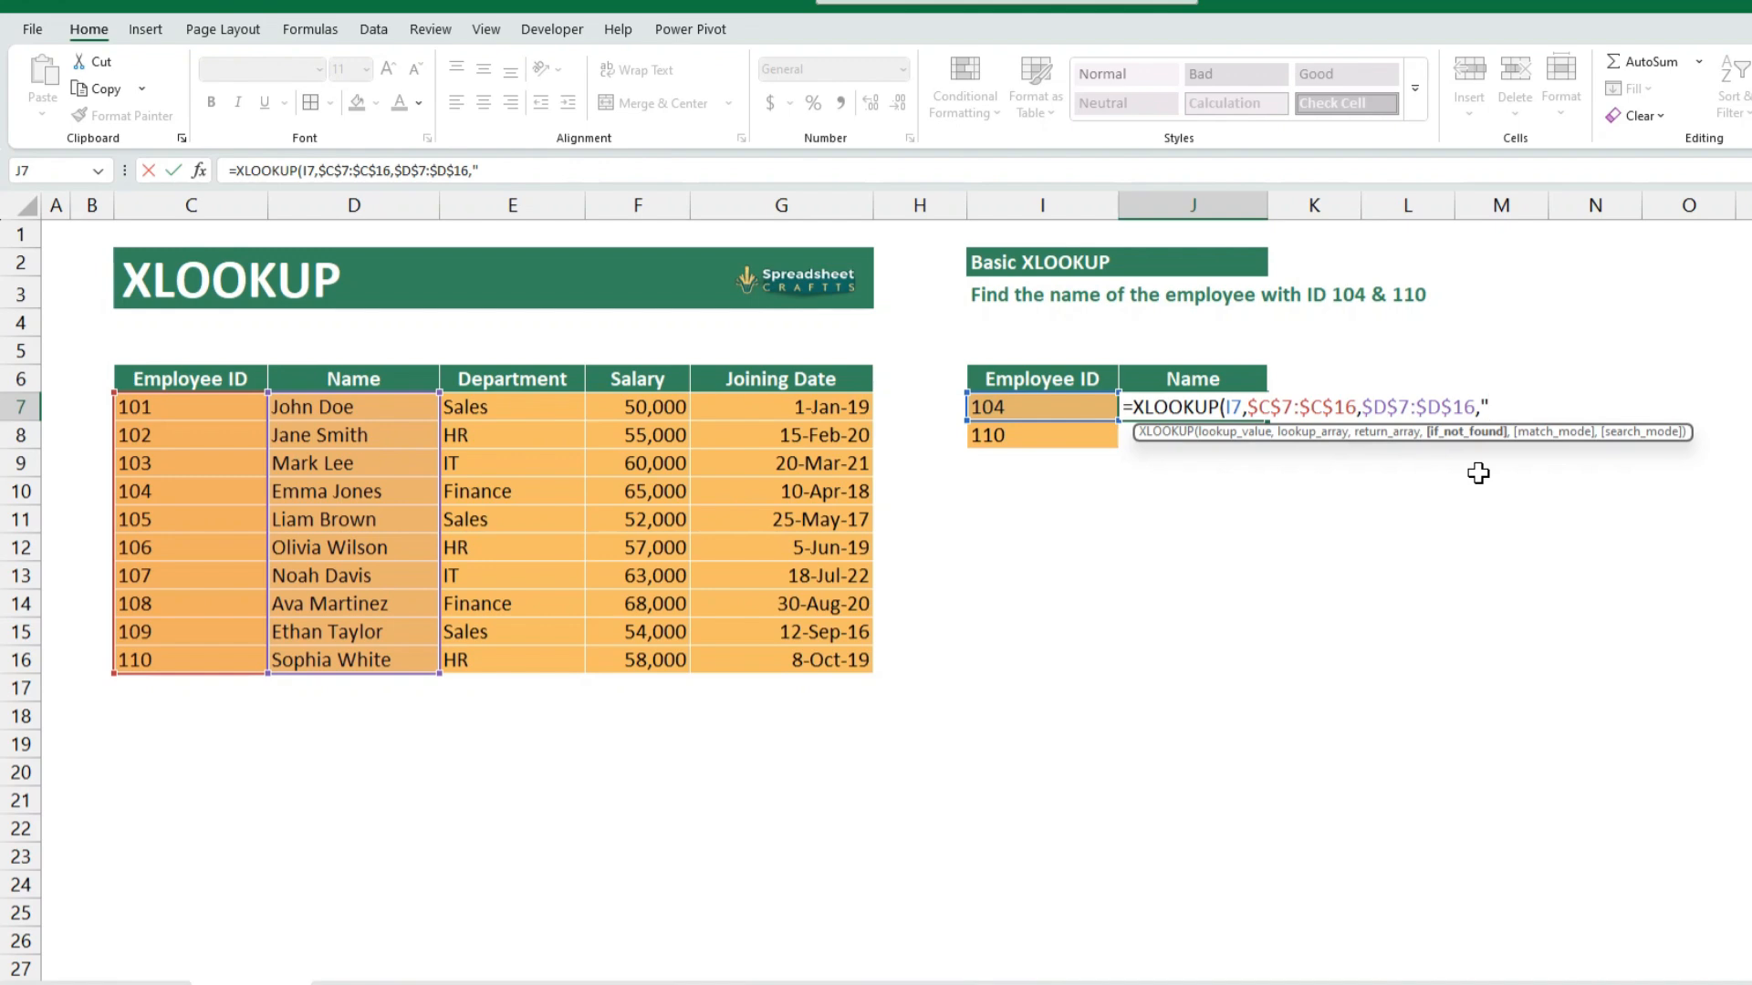
type("No Records")
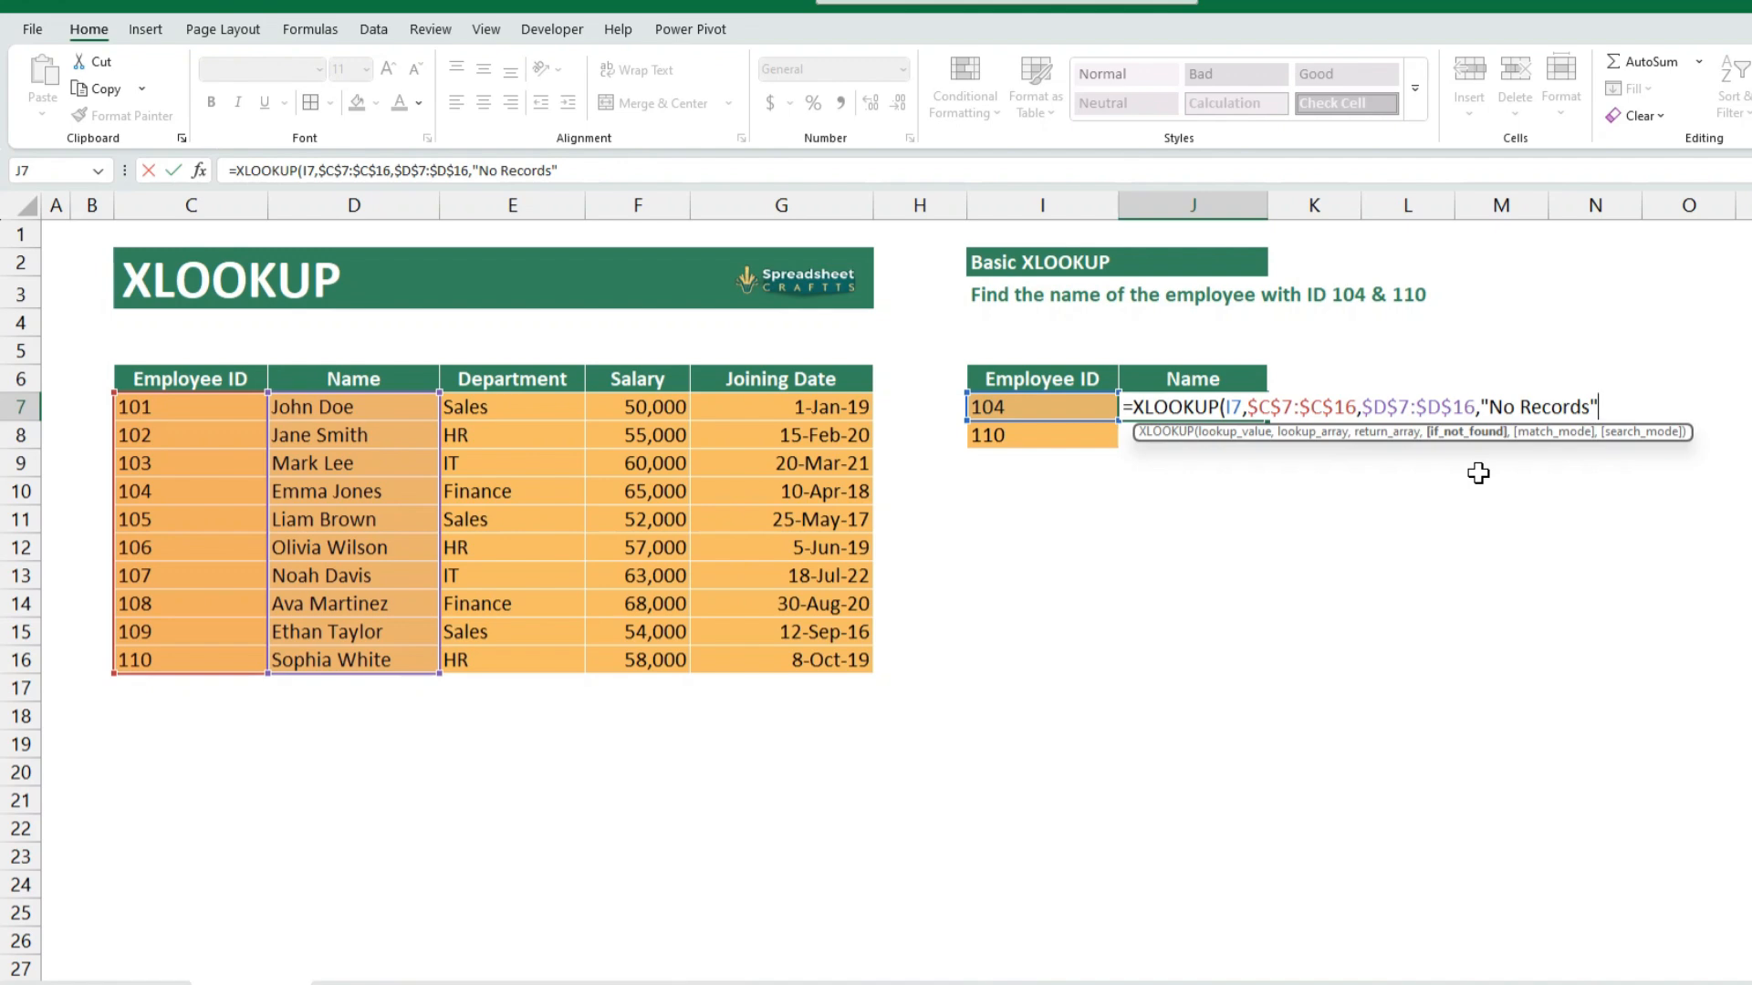
type("\")")
key("Return")
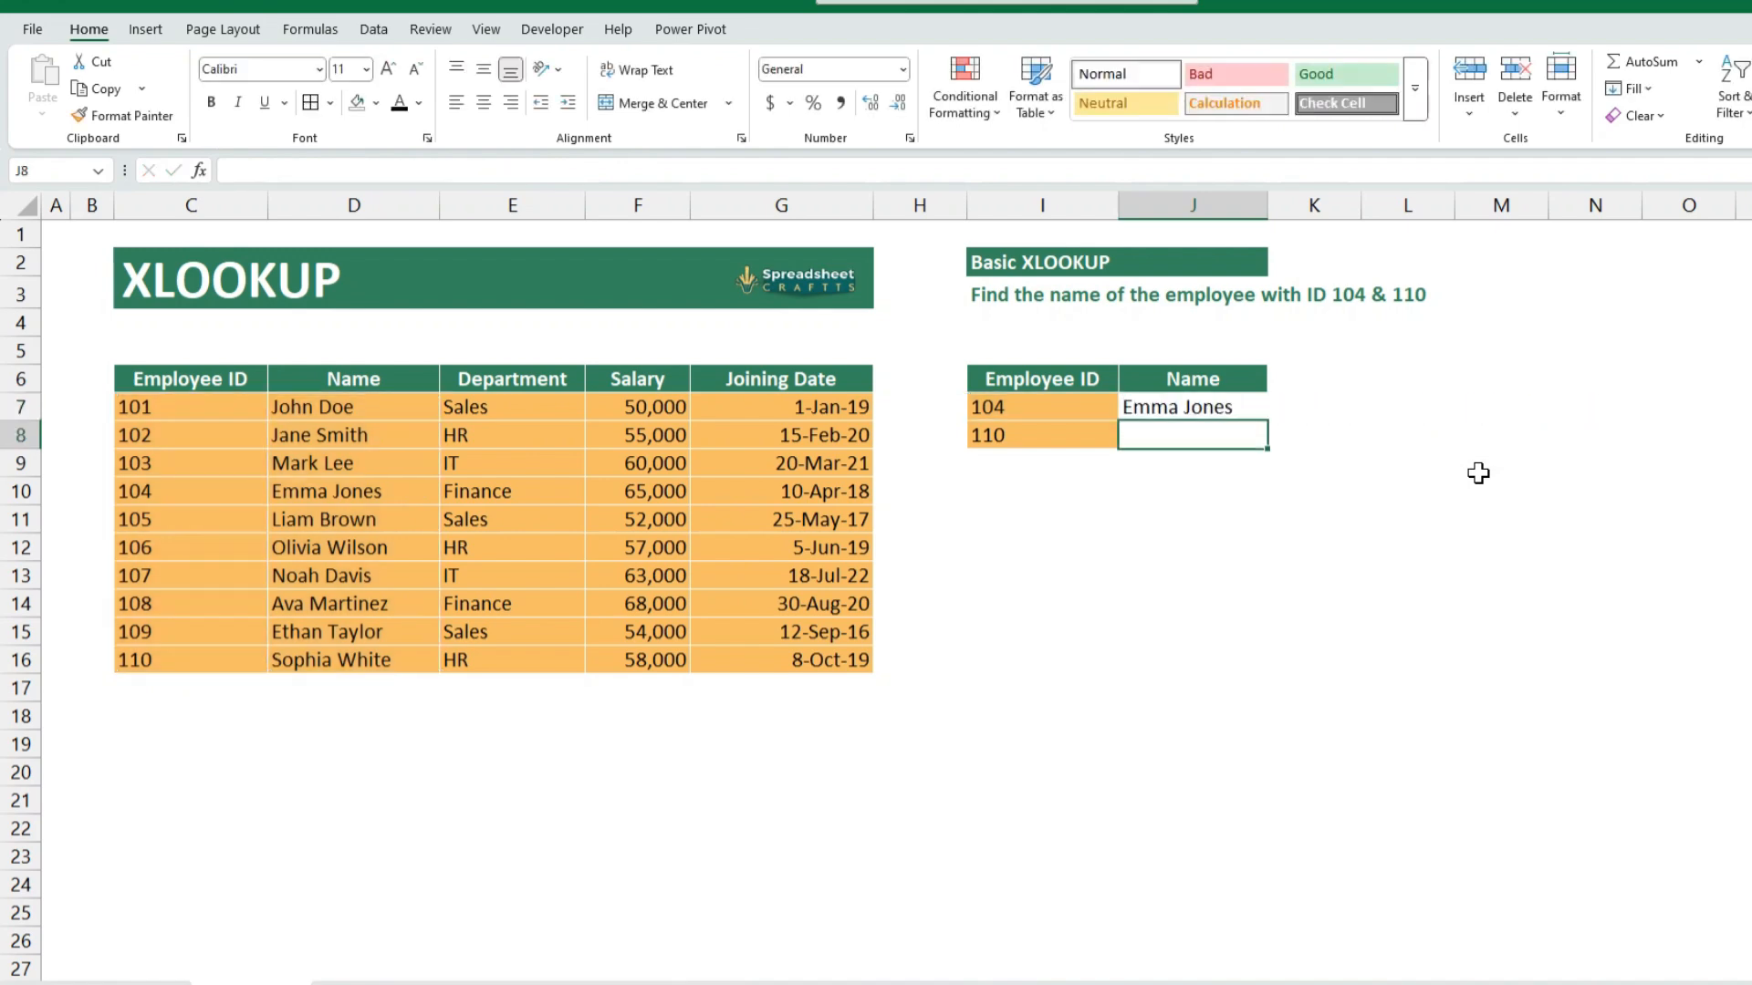
Step: Copy the J7 name lookup down to J8 for employee ID 110
key("ctrl+d")
key("Up")
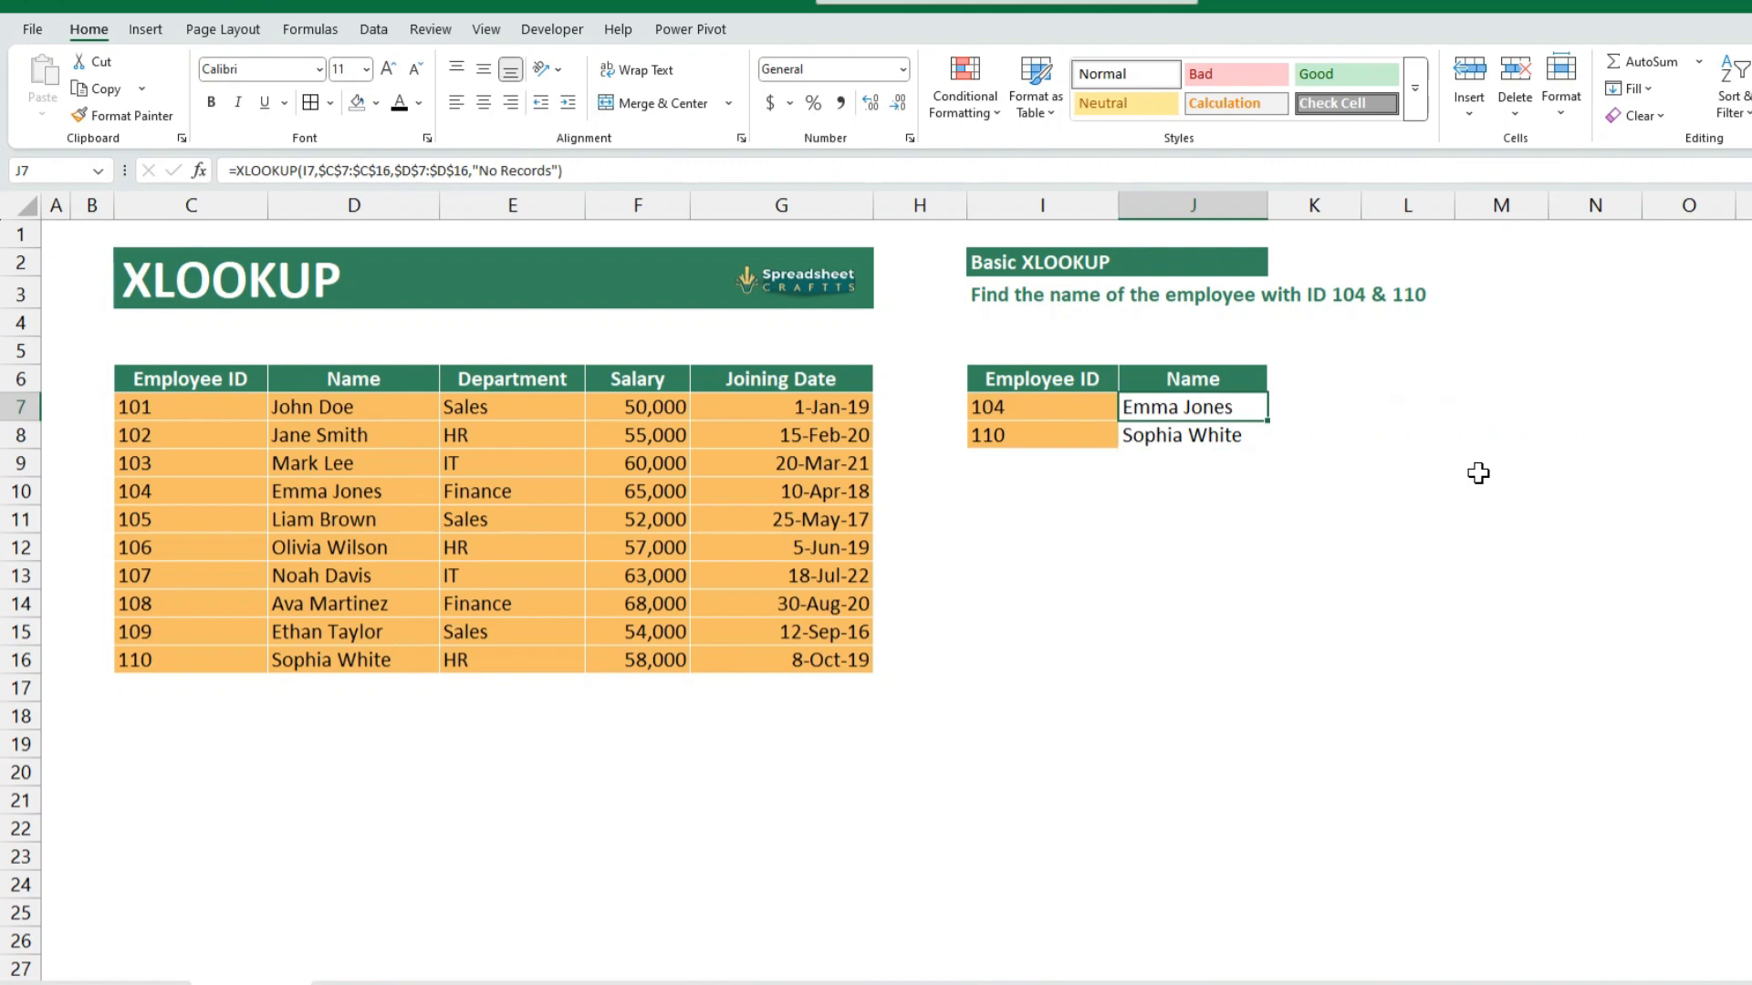
key("Down")
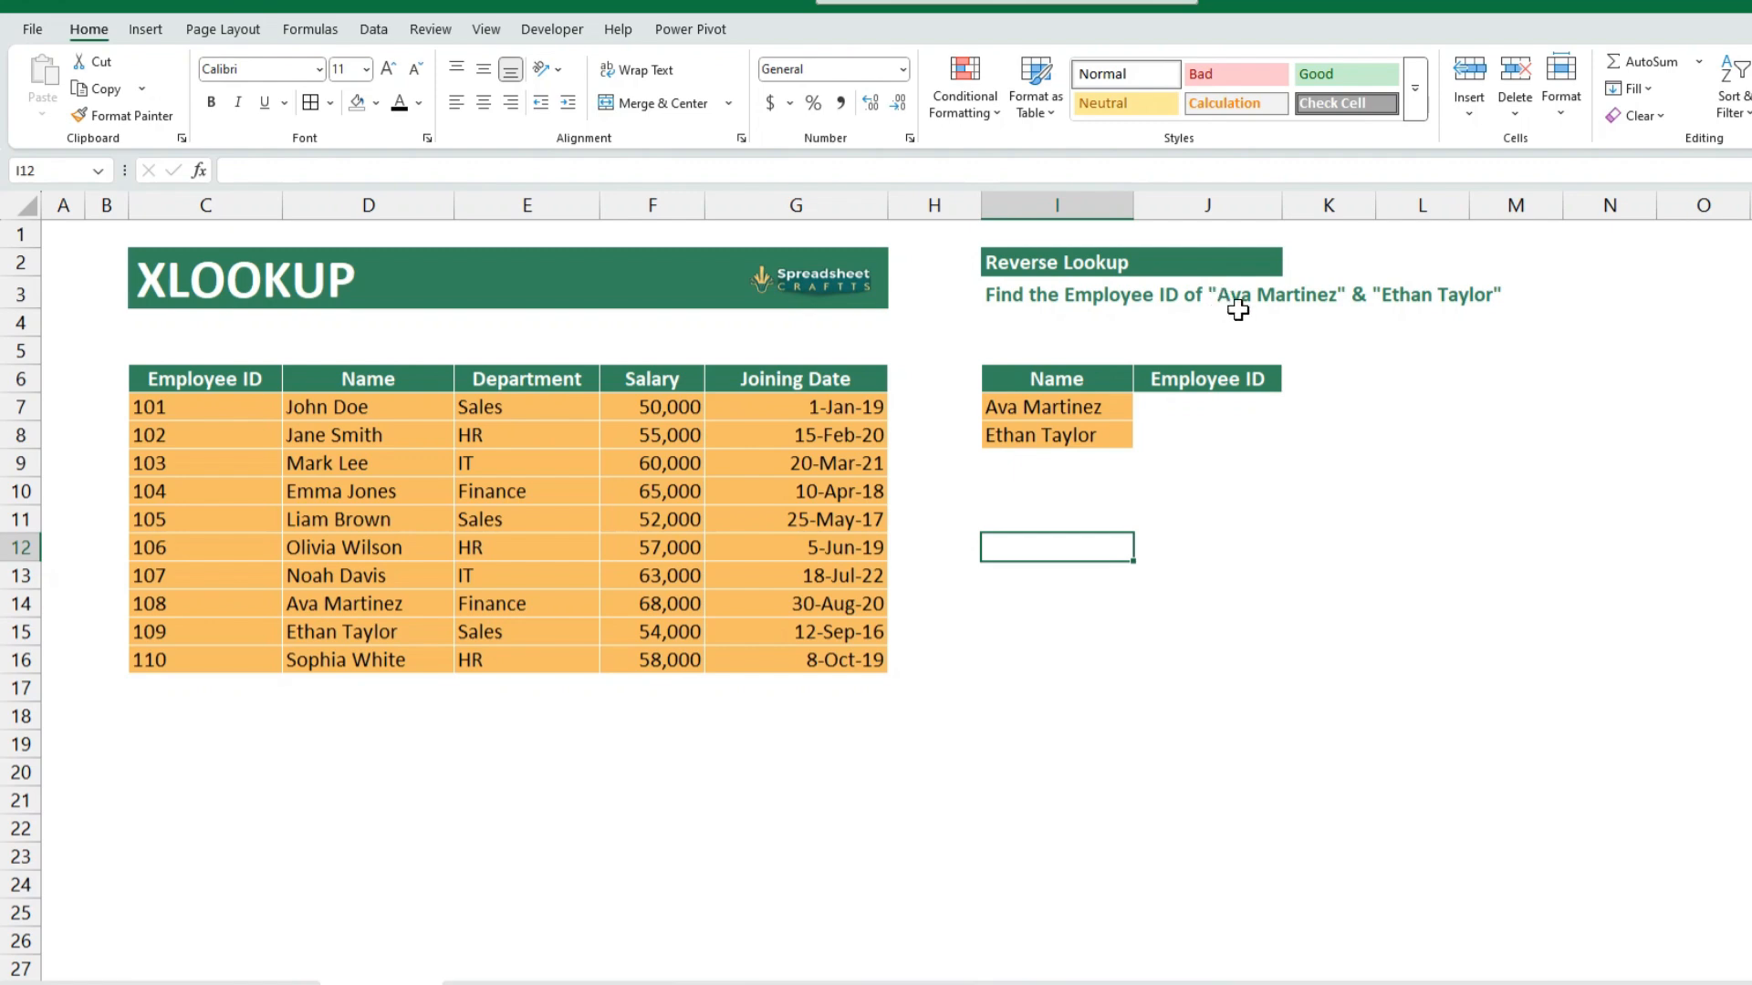
Step: Start a reverse XLOOKUP in J7 under Employee ID, using I7 as lookup value and absolute $D$7:$D$16 as lookup array
left_click(1172, 409)
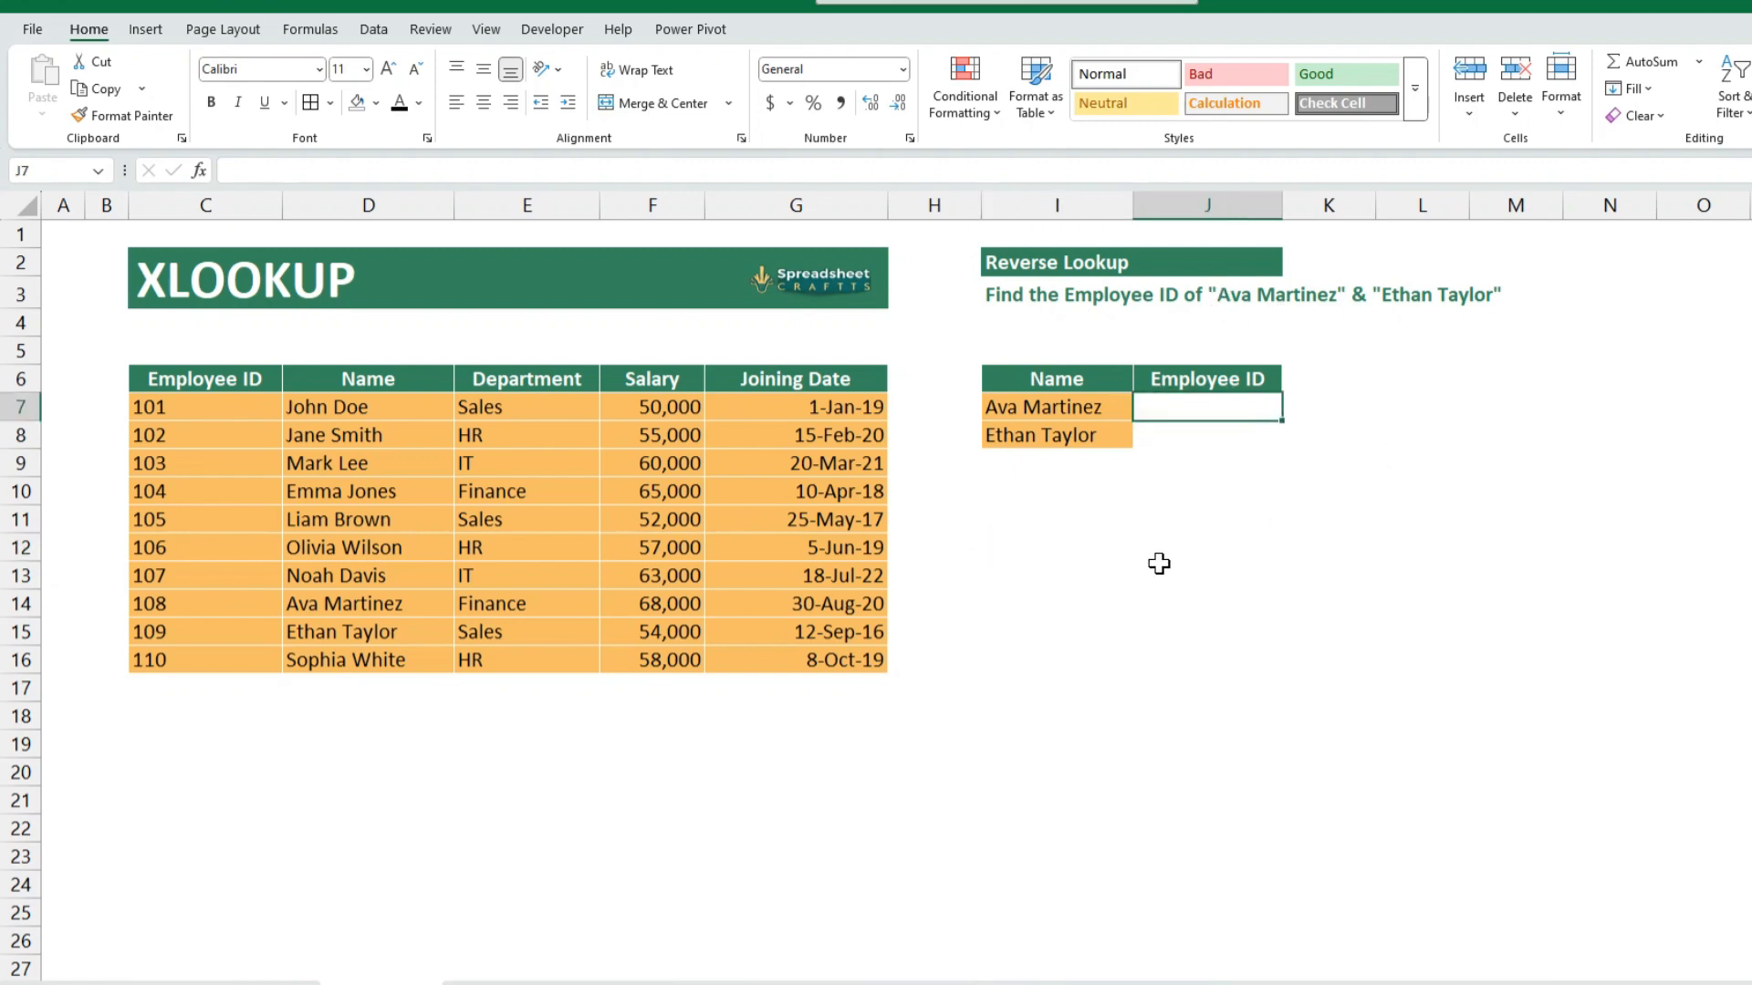
type("=xl")
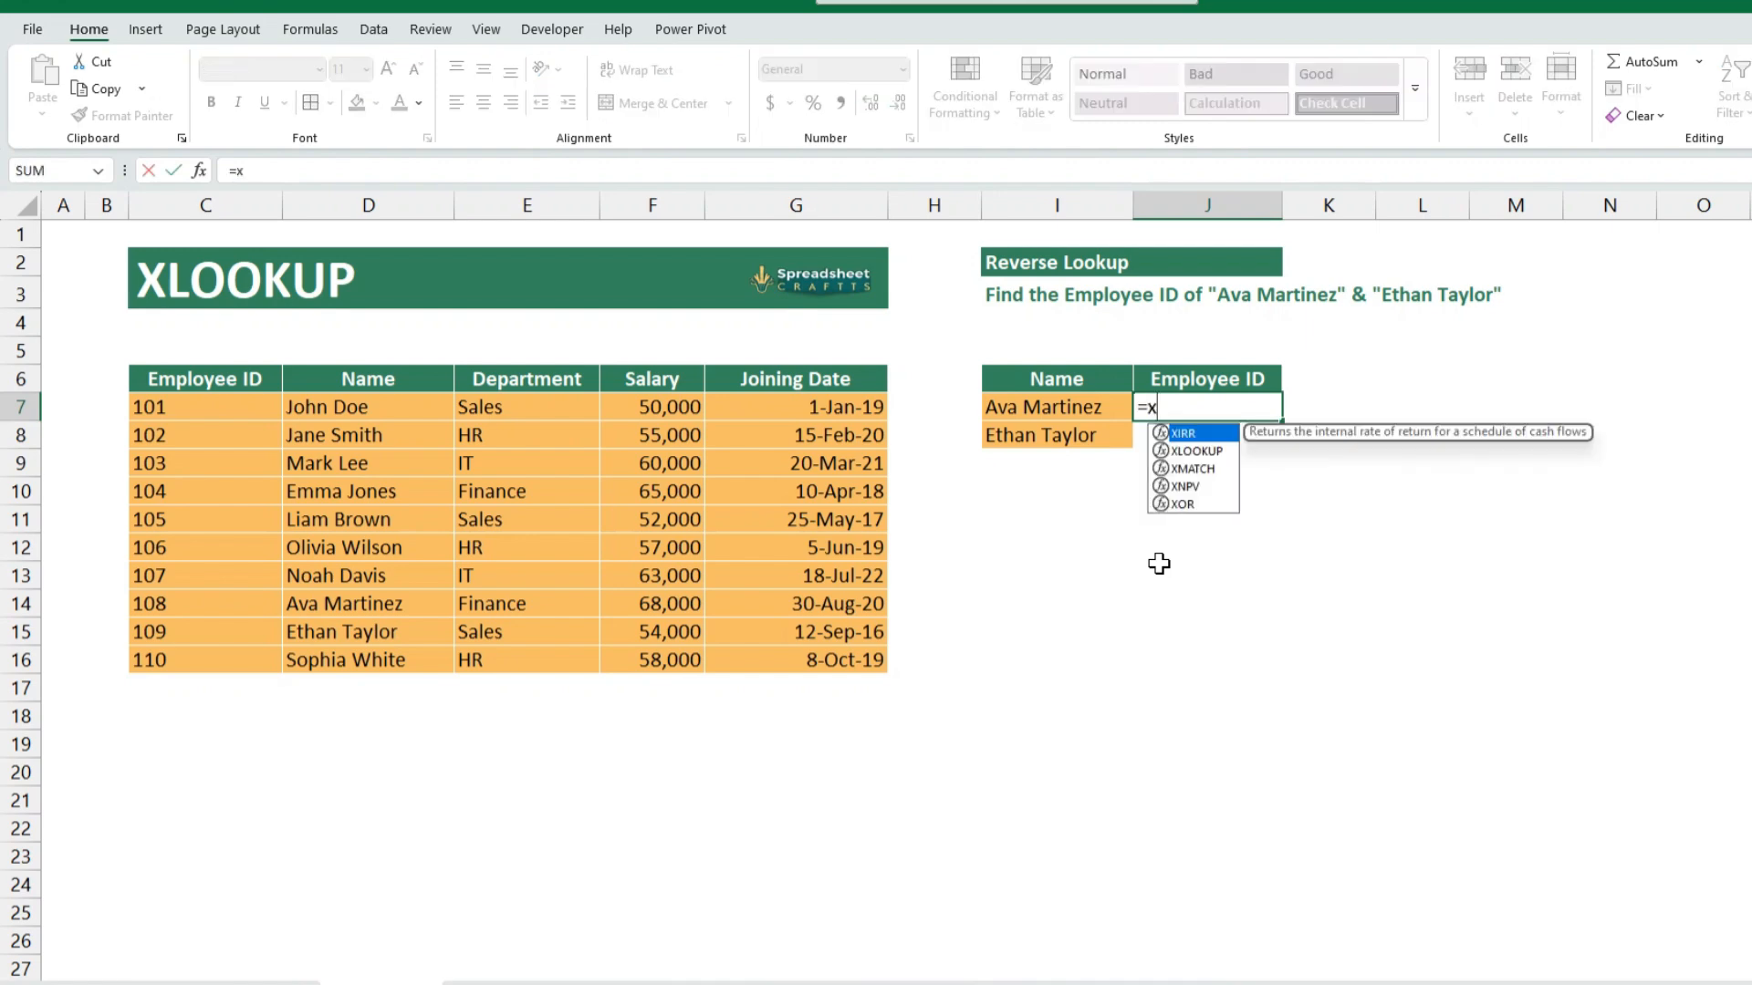
key("Tab")
key("Left")
type(",")
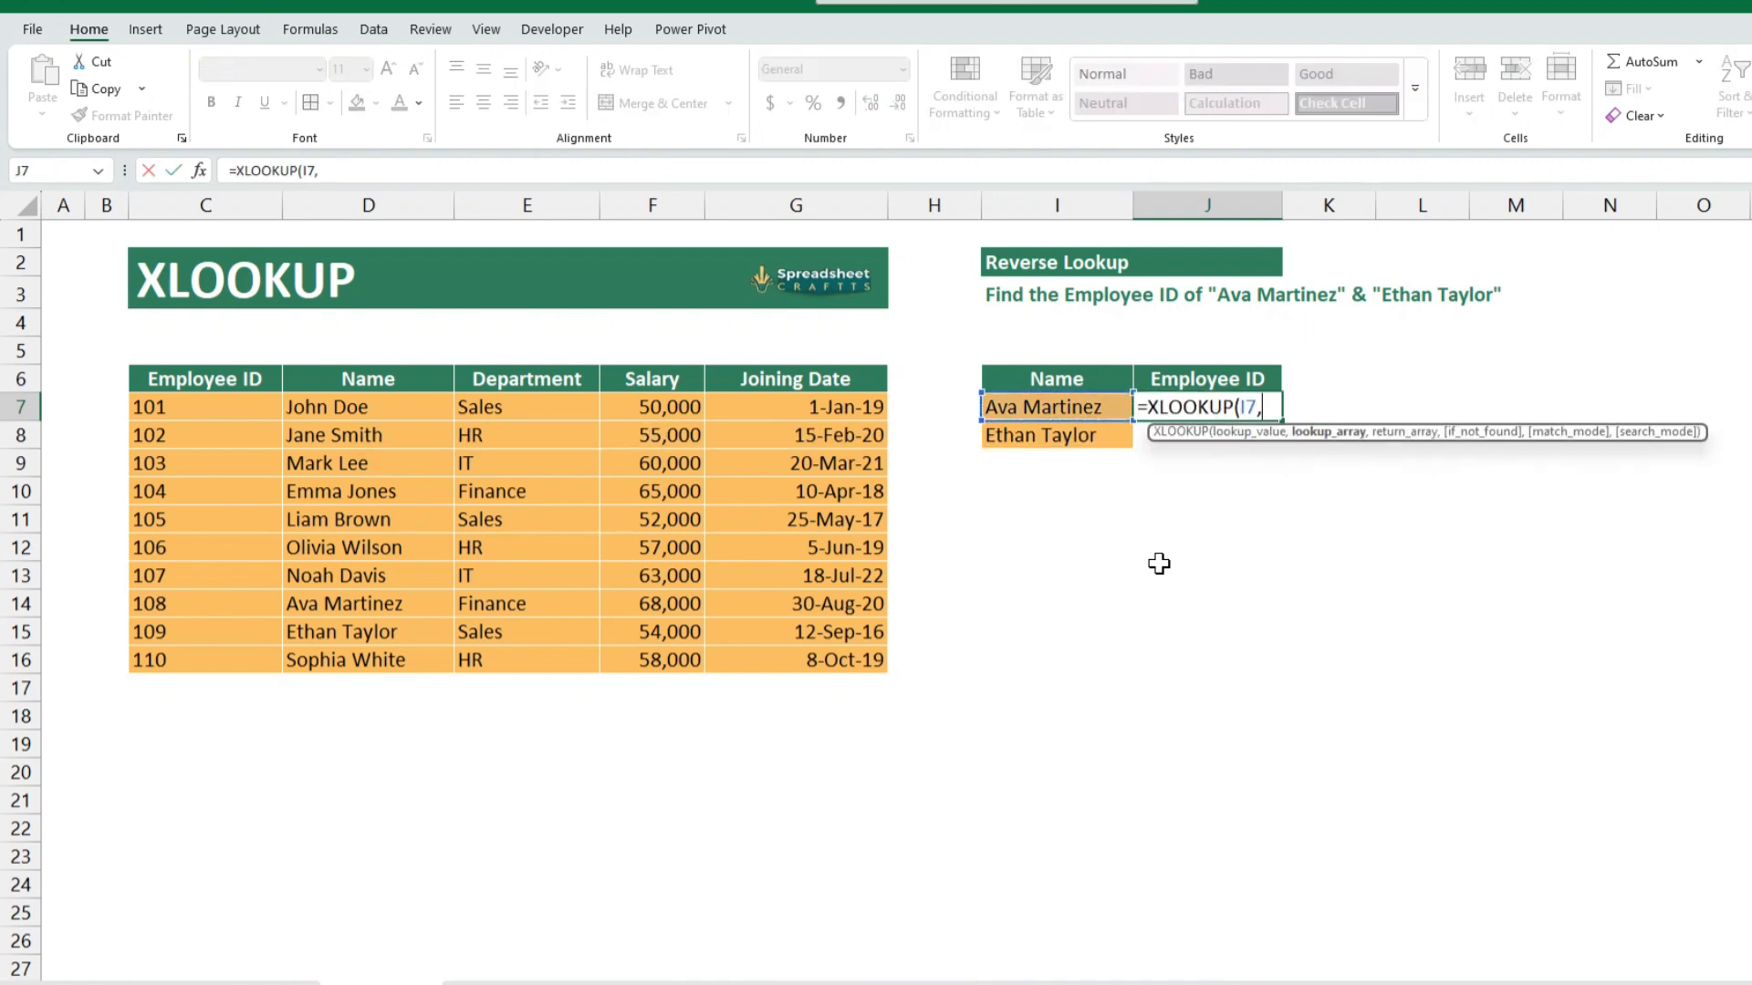
left_click_drag(387, 410, 404, 671)
key("F4")
type(",")
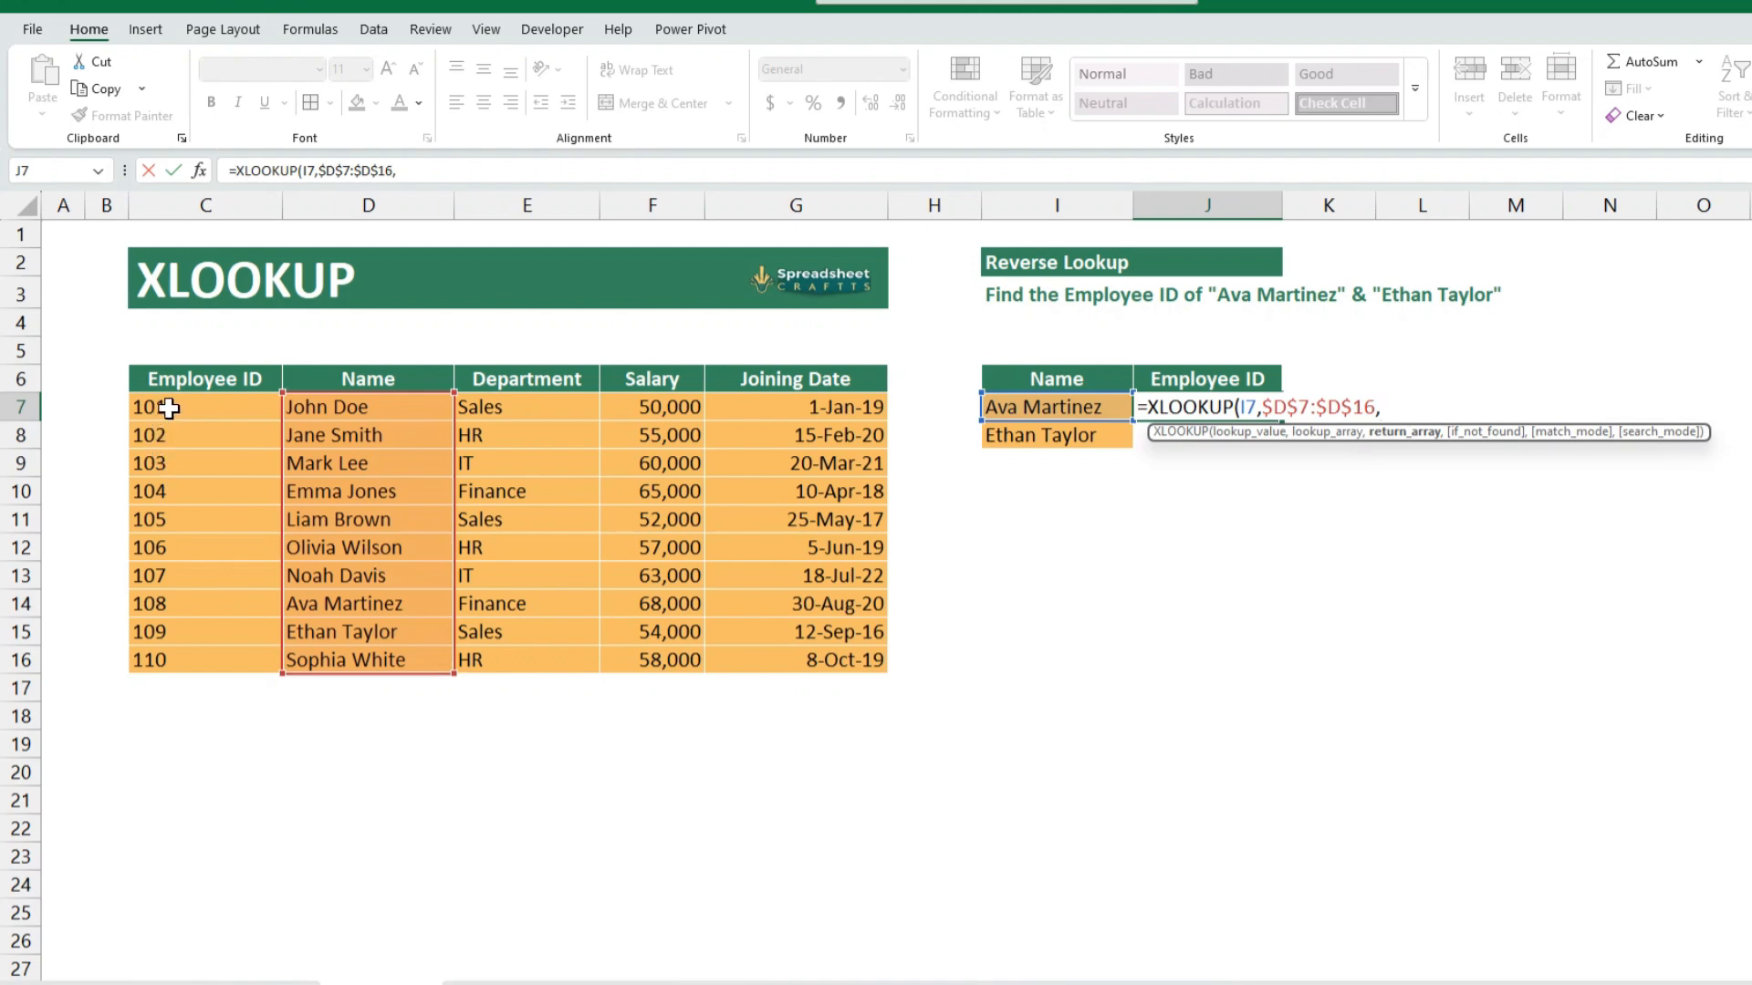
Step: Complete the reverse XLOOKUP with the absolute Employee ID range $C$7:$C$16 as the return array
left_click_drag(169, 408, 169, 660)
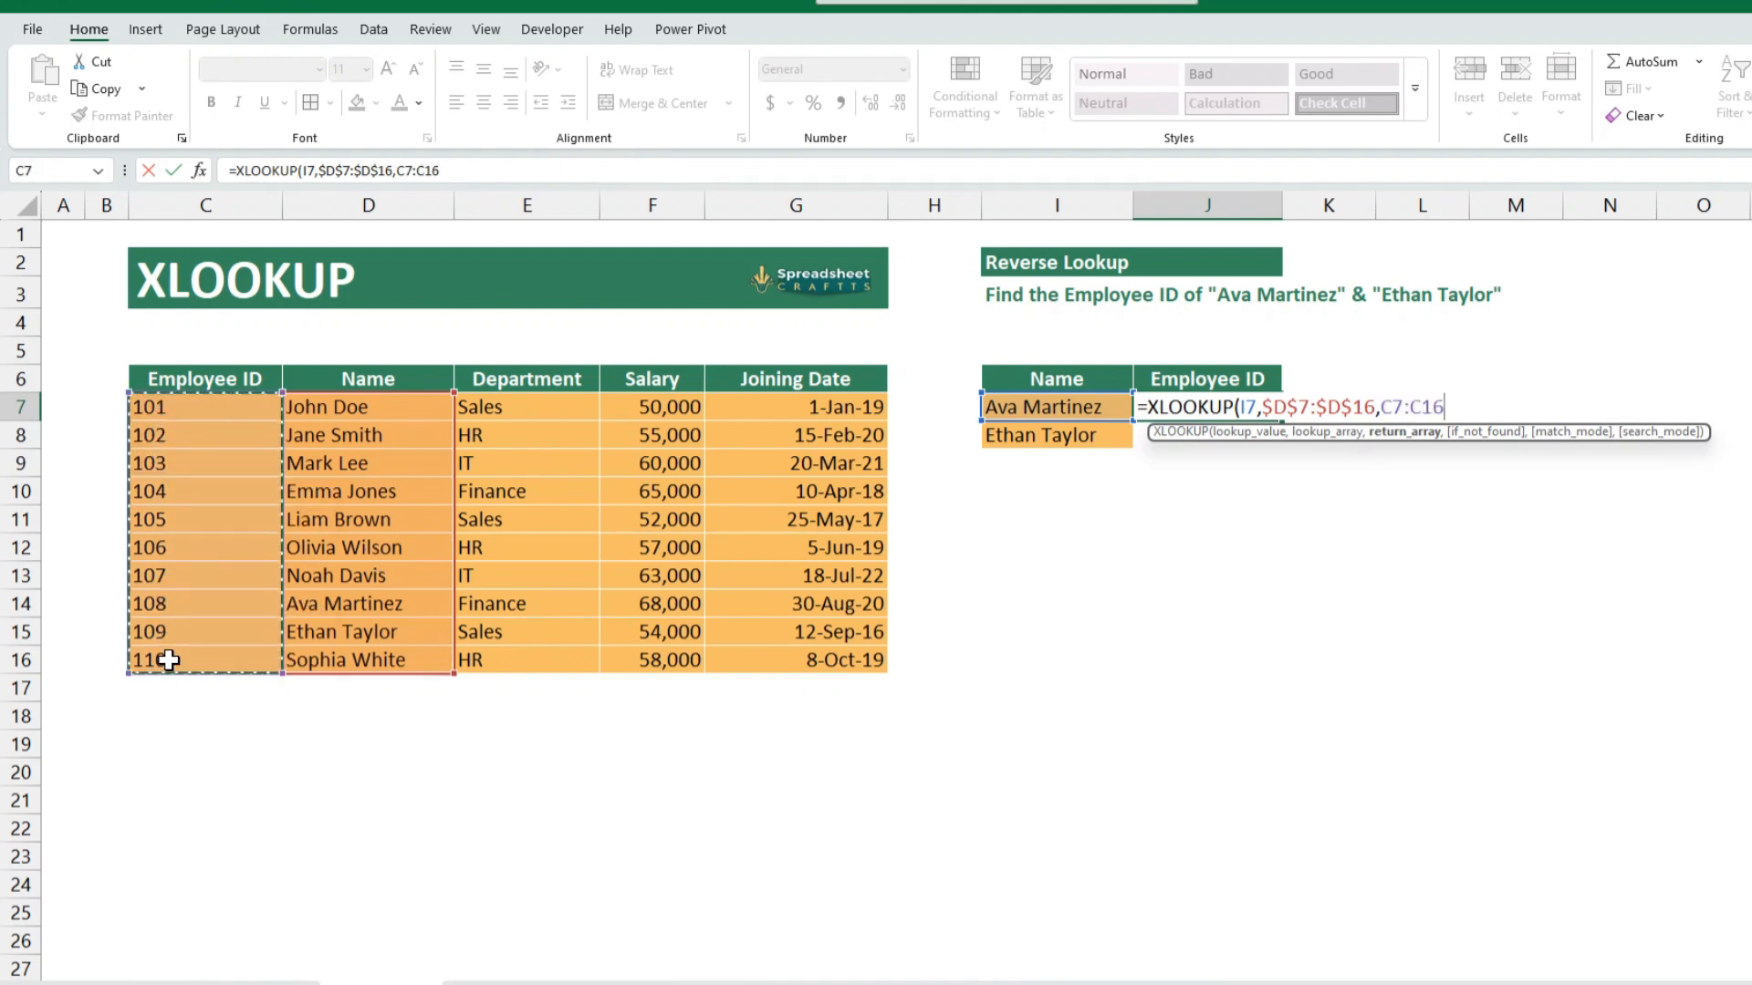
key("F4")
type(")")
key("Return")
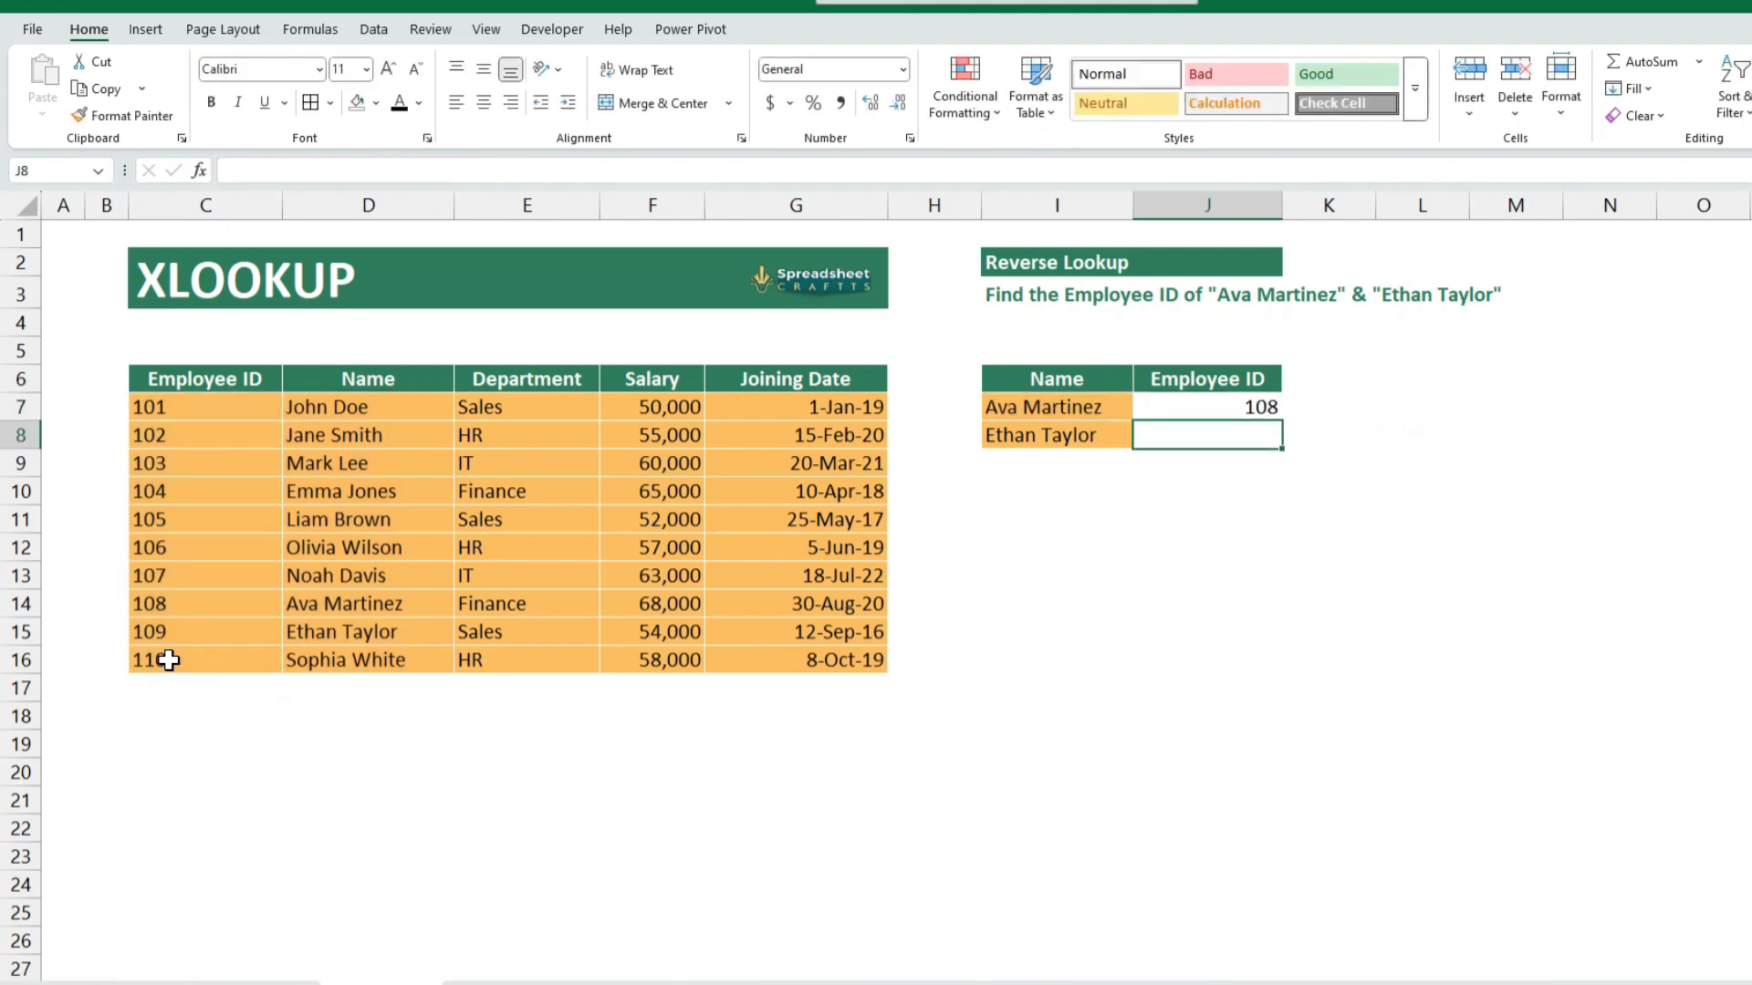
Step: Fill the reverse lookup formula down to J8 and select both result cells, J7:J8
key("ctrl+d")
key("Down")
key("Up")
key("Up")
key("shift+Down")
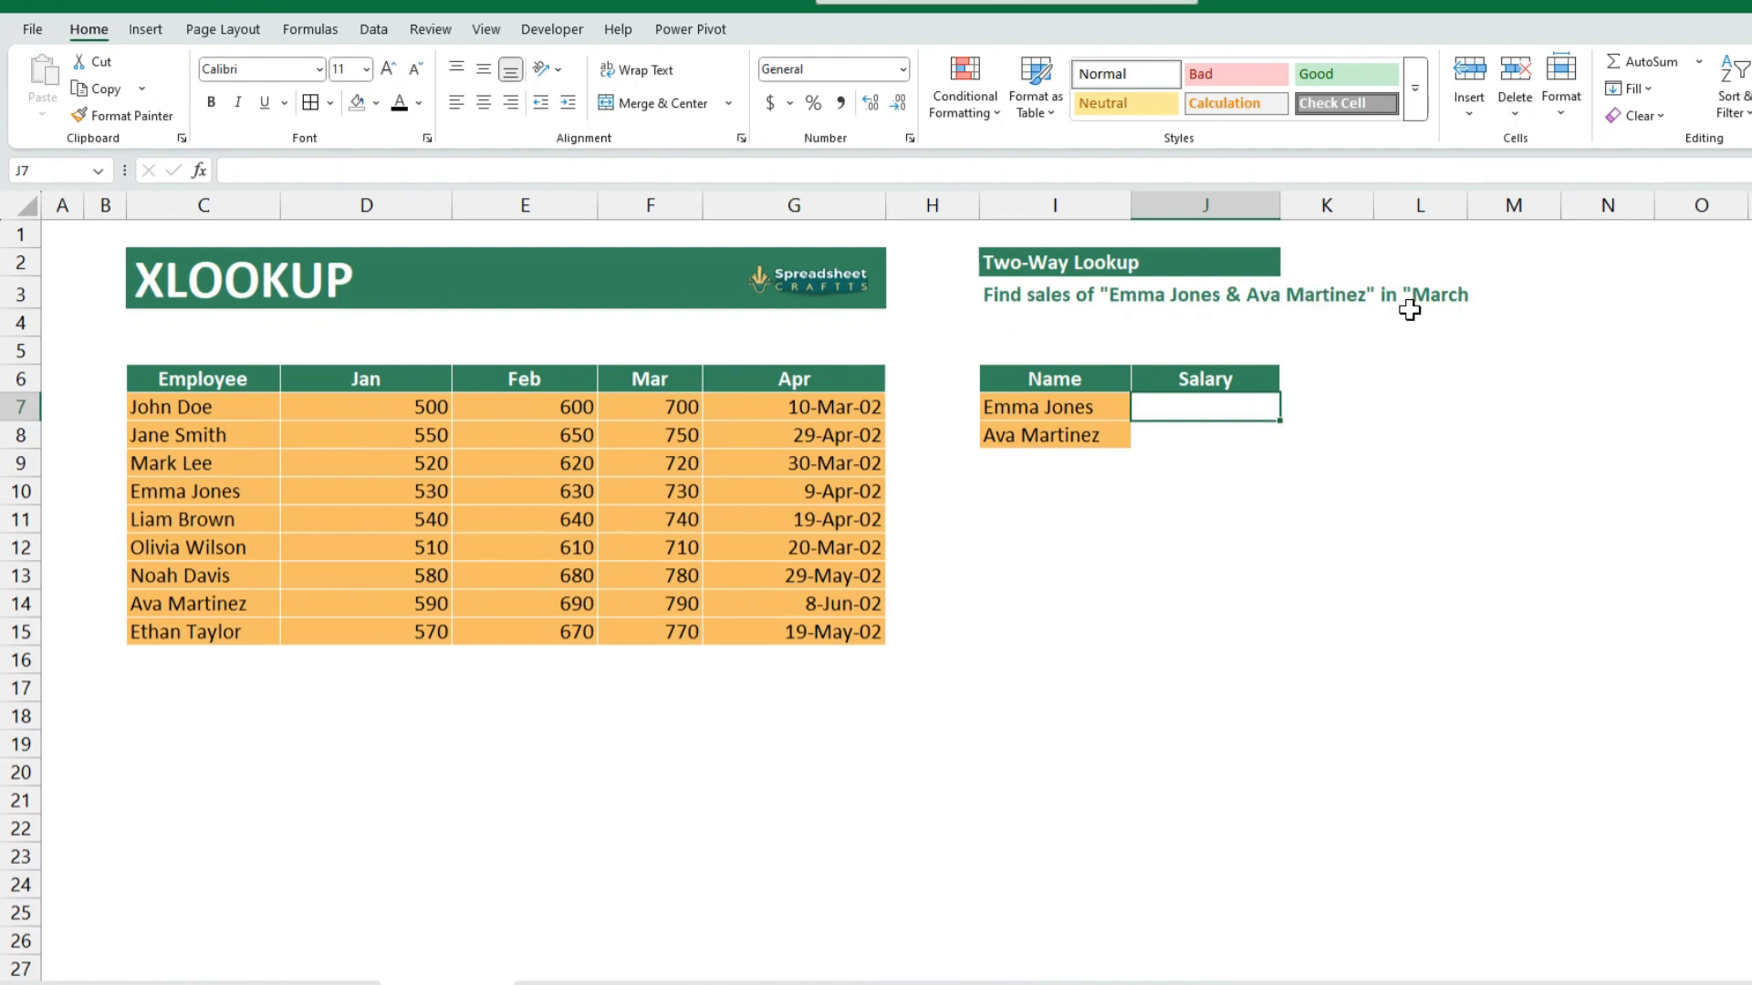
Step: Examine the March sales of the two listed employees in the table and return to the first result cell, J7
left_click_drag(641, 380, 648, 634)
left_click(273, 488)
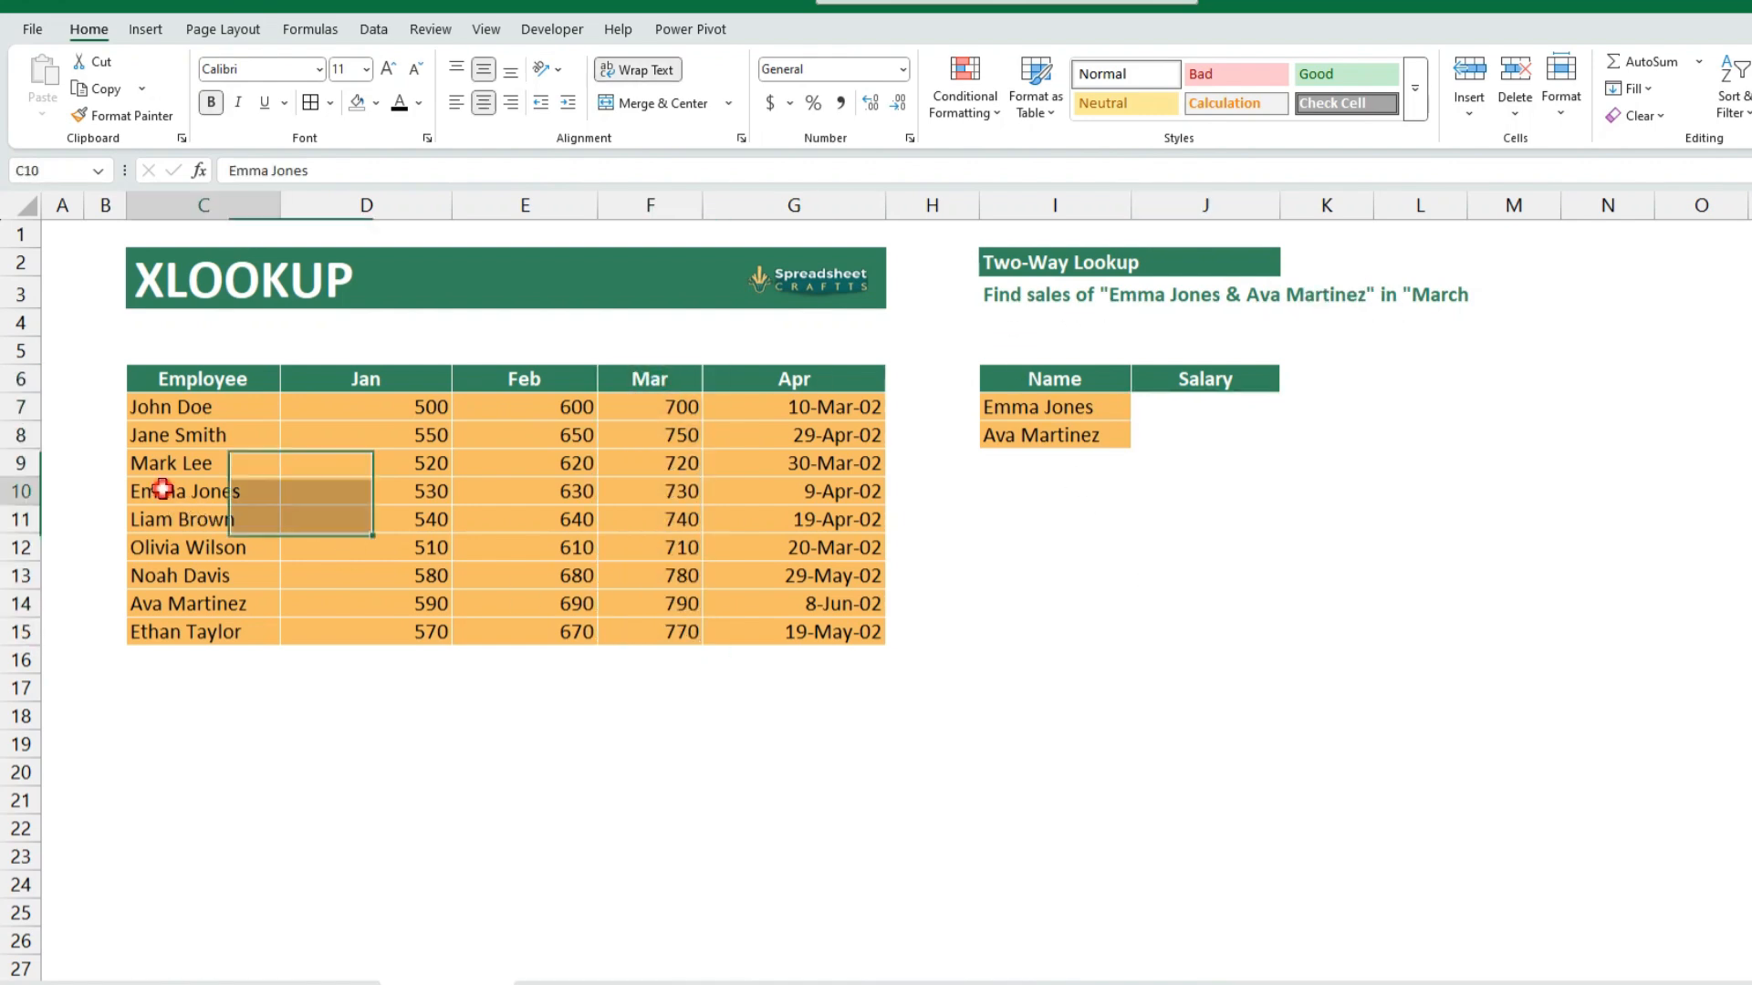
left_click(622, 491)
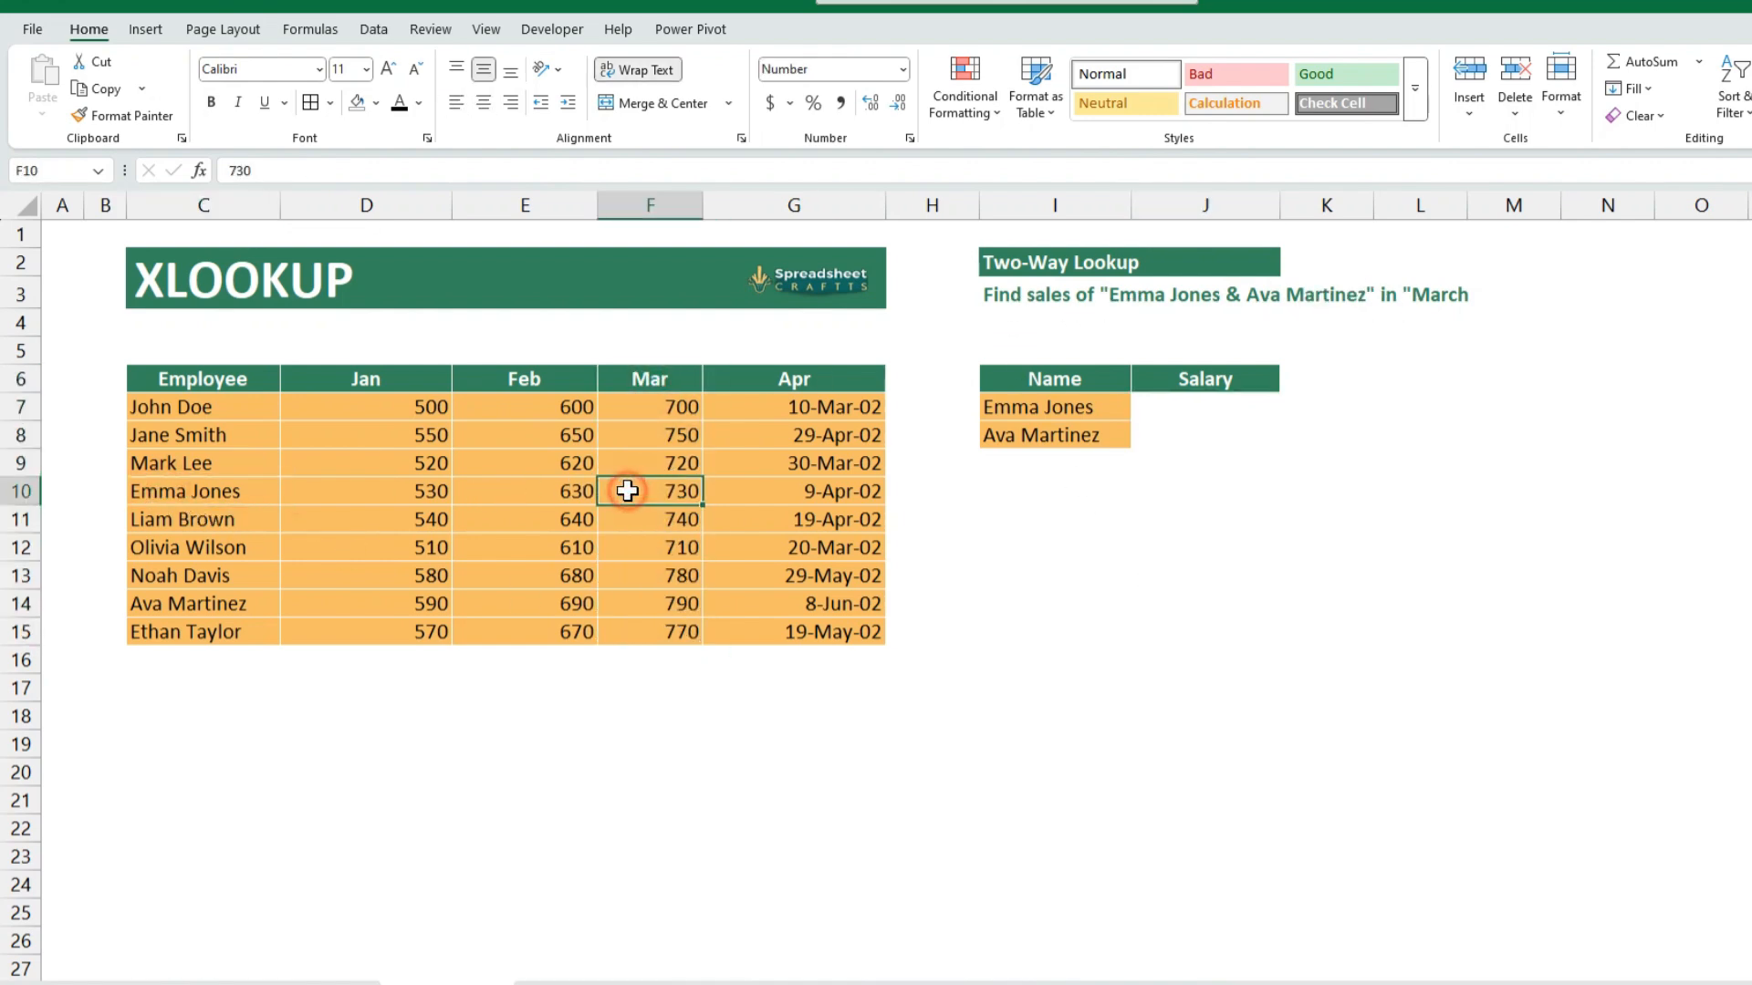
left_click(220, 615)
left_click(645, 604)
left_click(1154, 407)
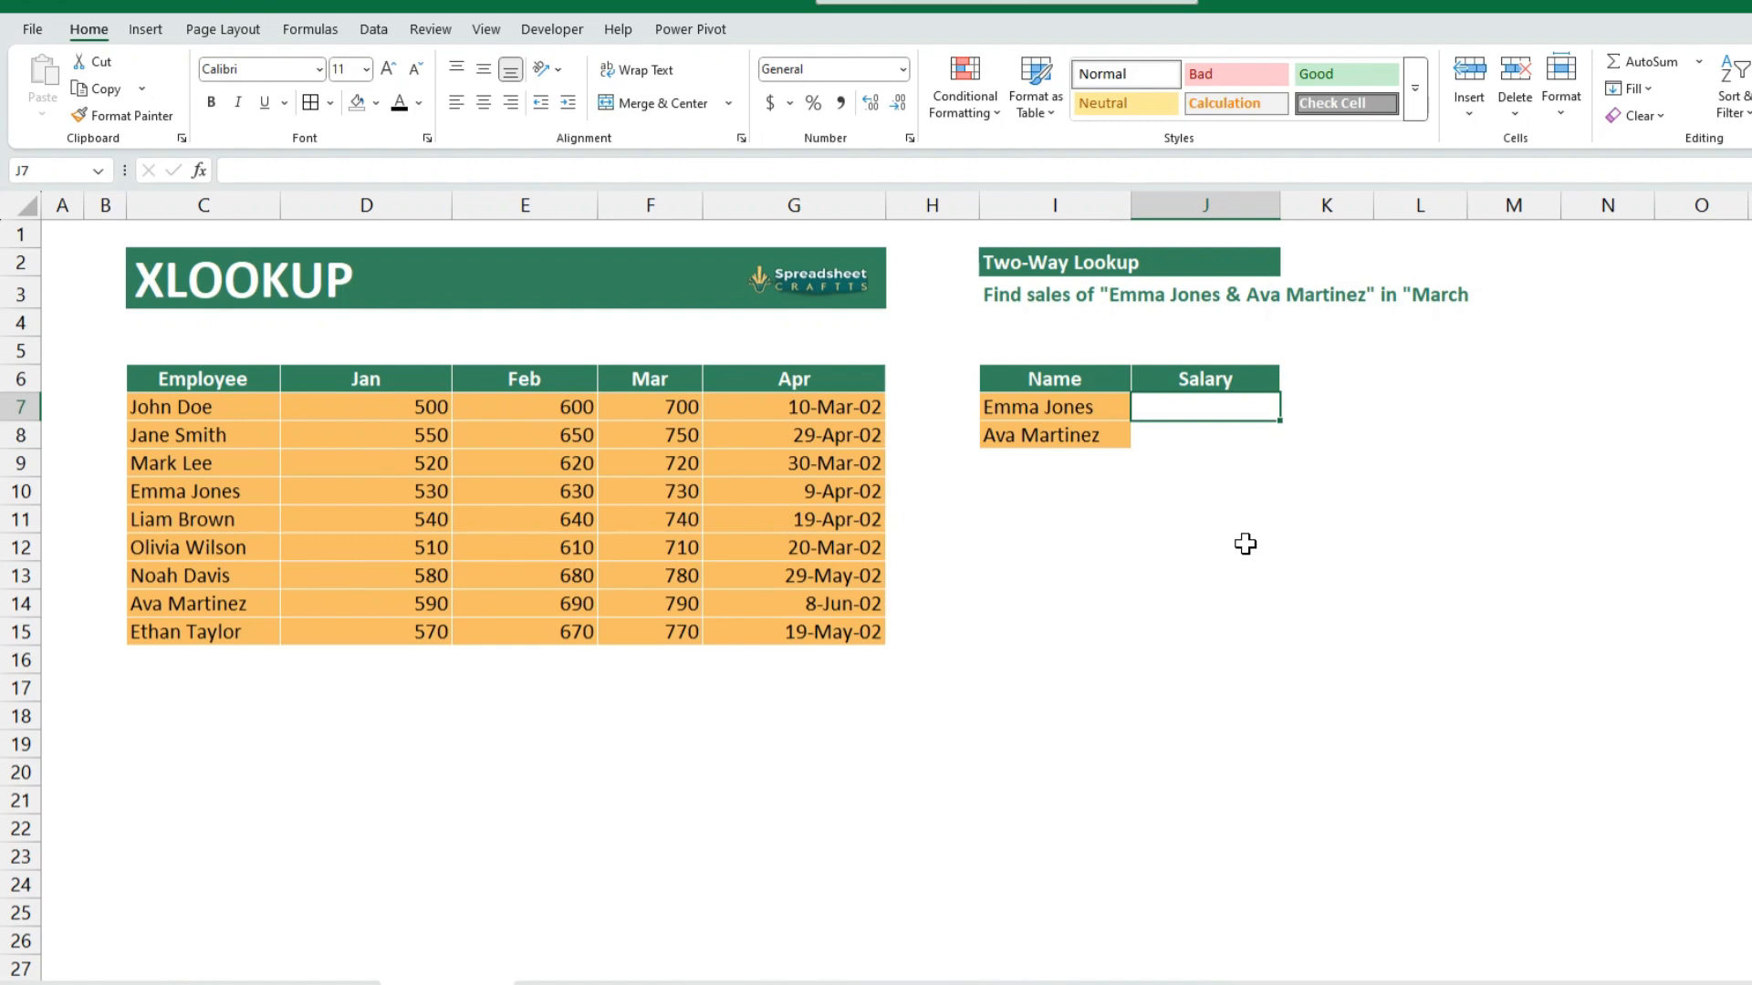
type("xlo")
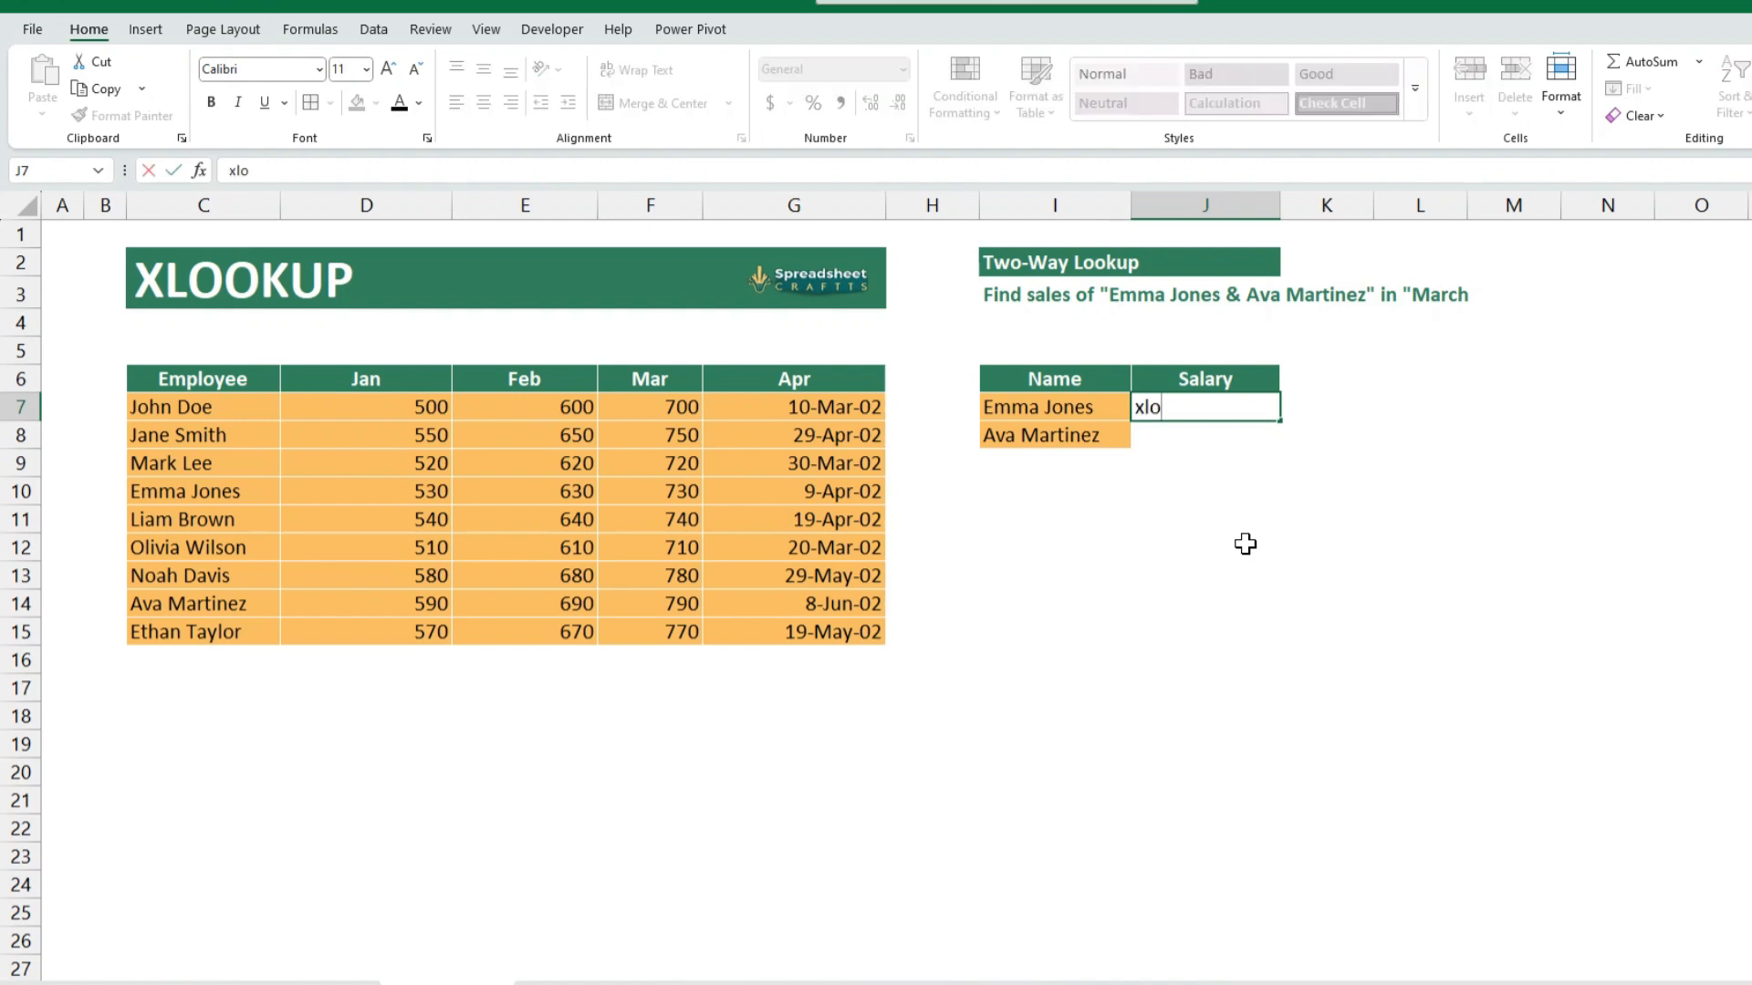
key("BackSpace")
key("BackSpace")
key("BackSpace")
type("=xi")
key("Tab")
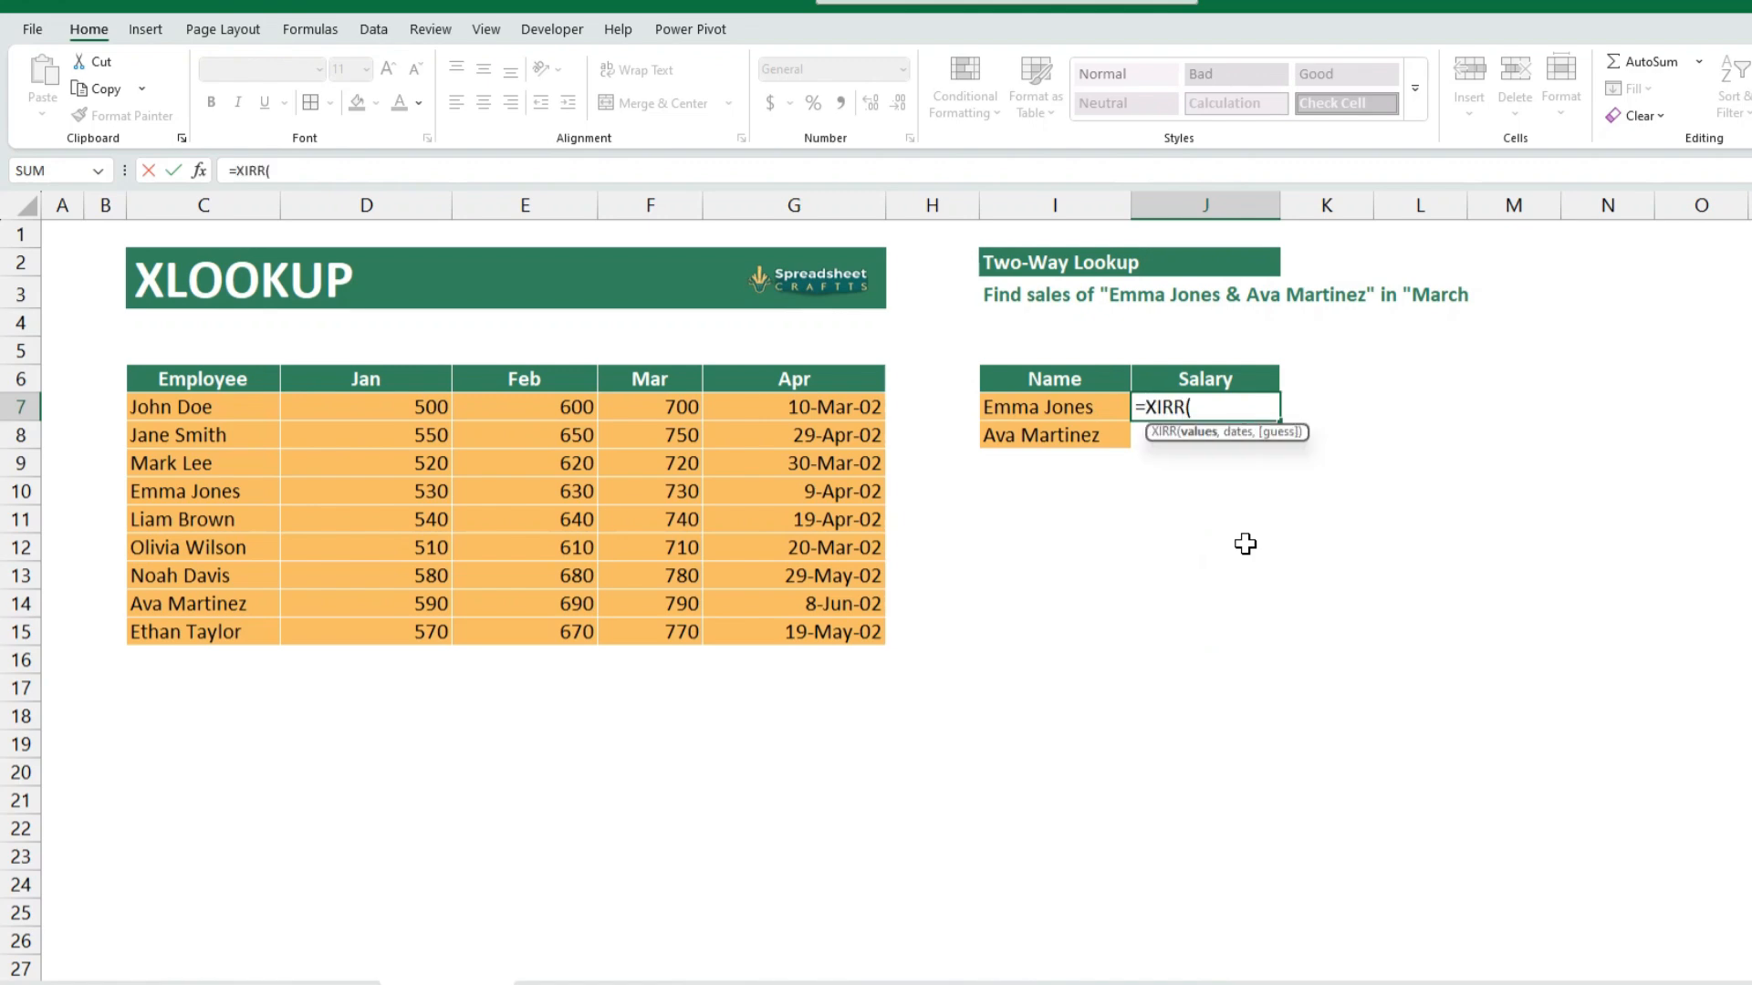
key("BackSpace")
key("BackSpace")
key("BackSpace")
key("BackSpace")
key("BackSpace")
Step: Start the two-way XLOOKUP in J7 with I7 as lookup value and the absolute Employee range $C$7:$C$15 as lookup array
type("xlo")
key("Tab")
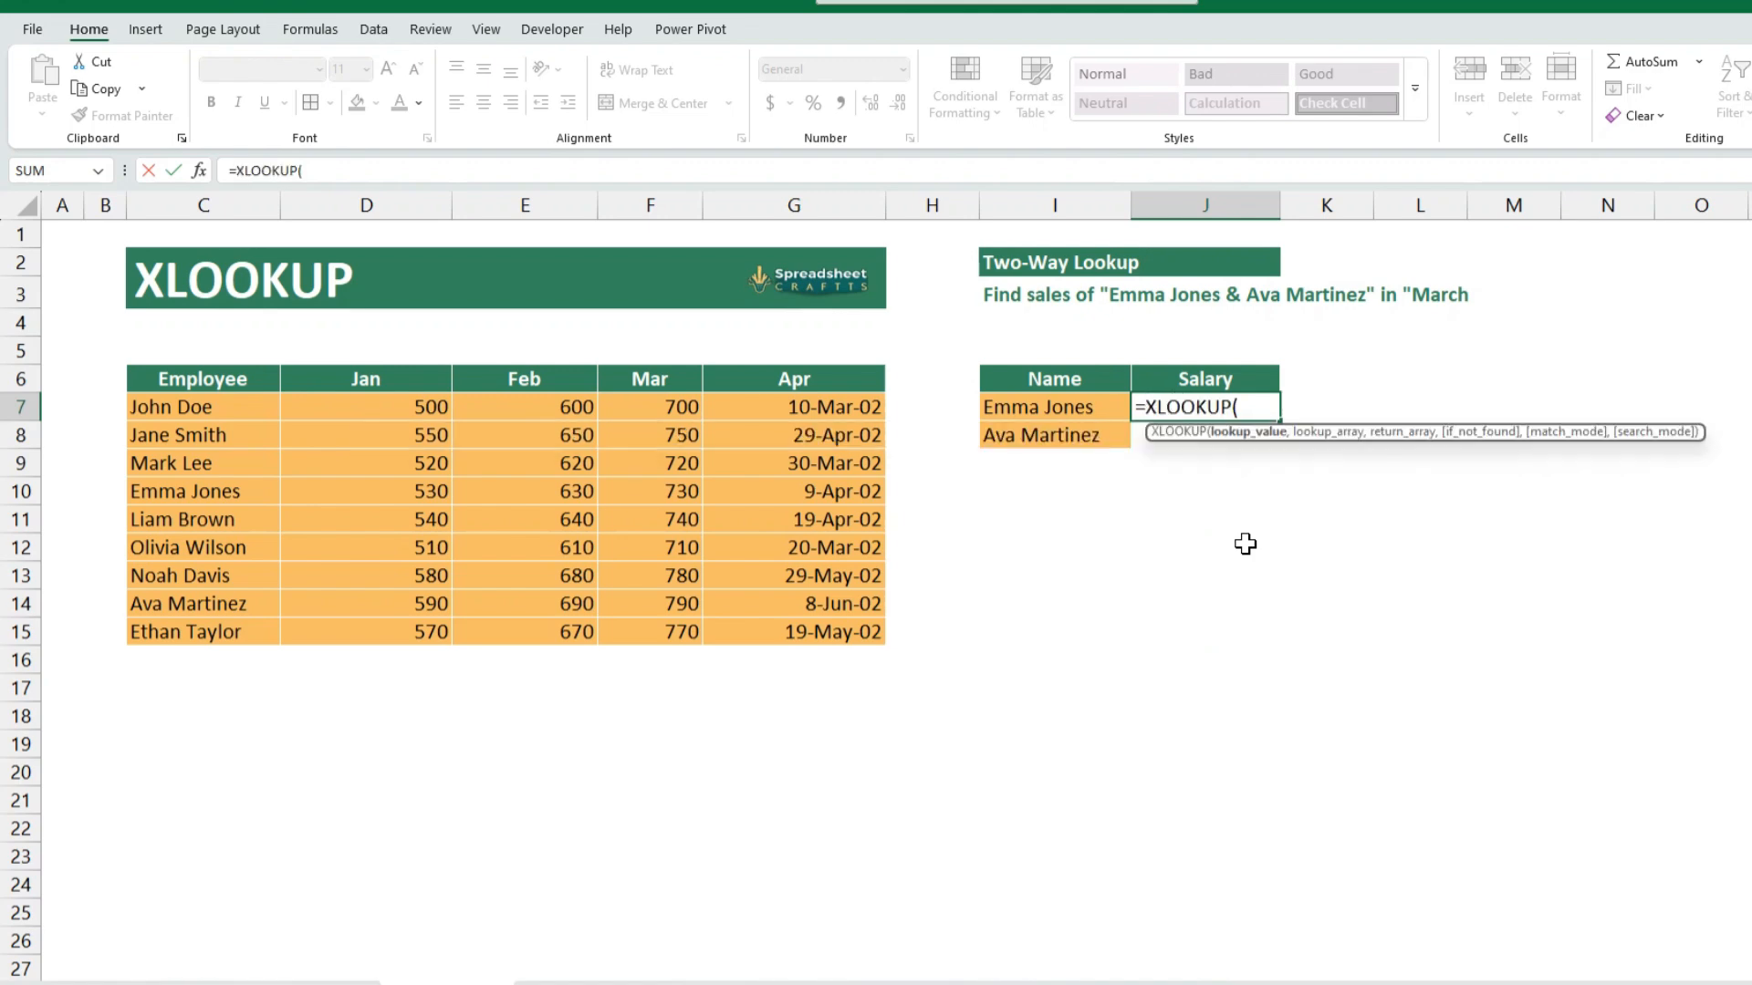
key("Left")
type(",")
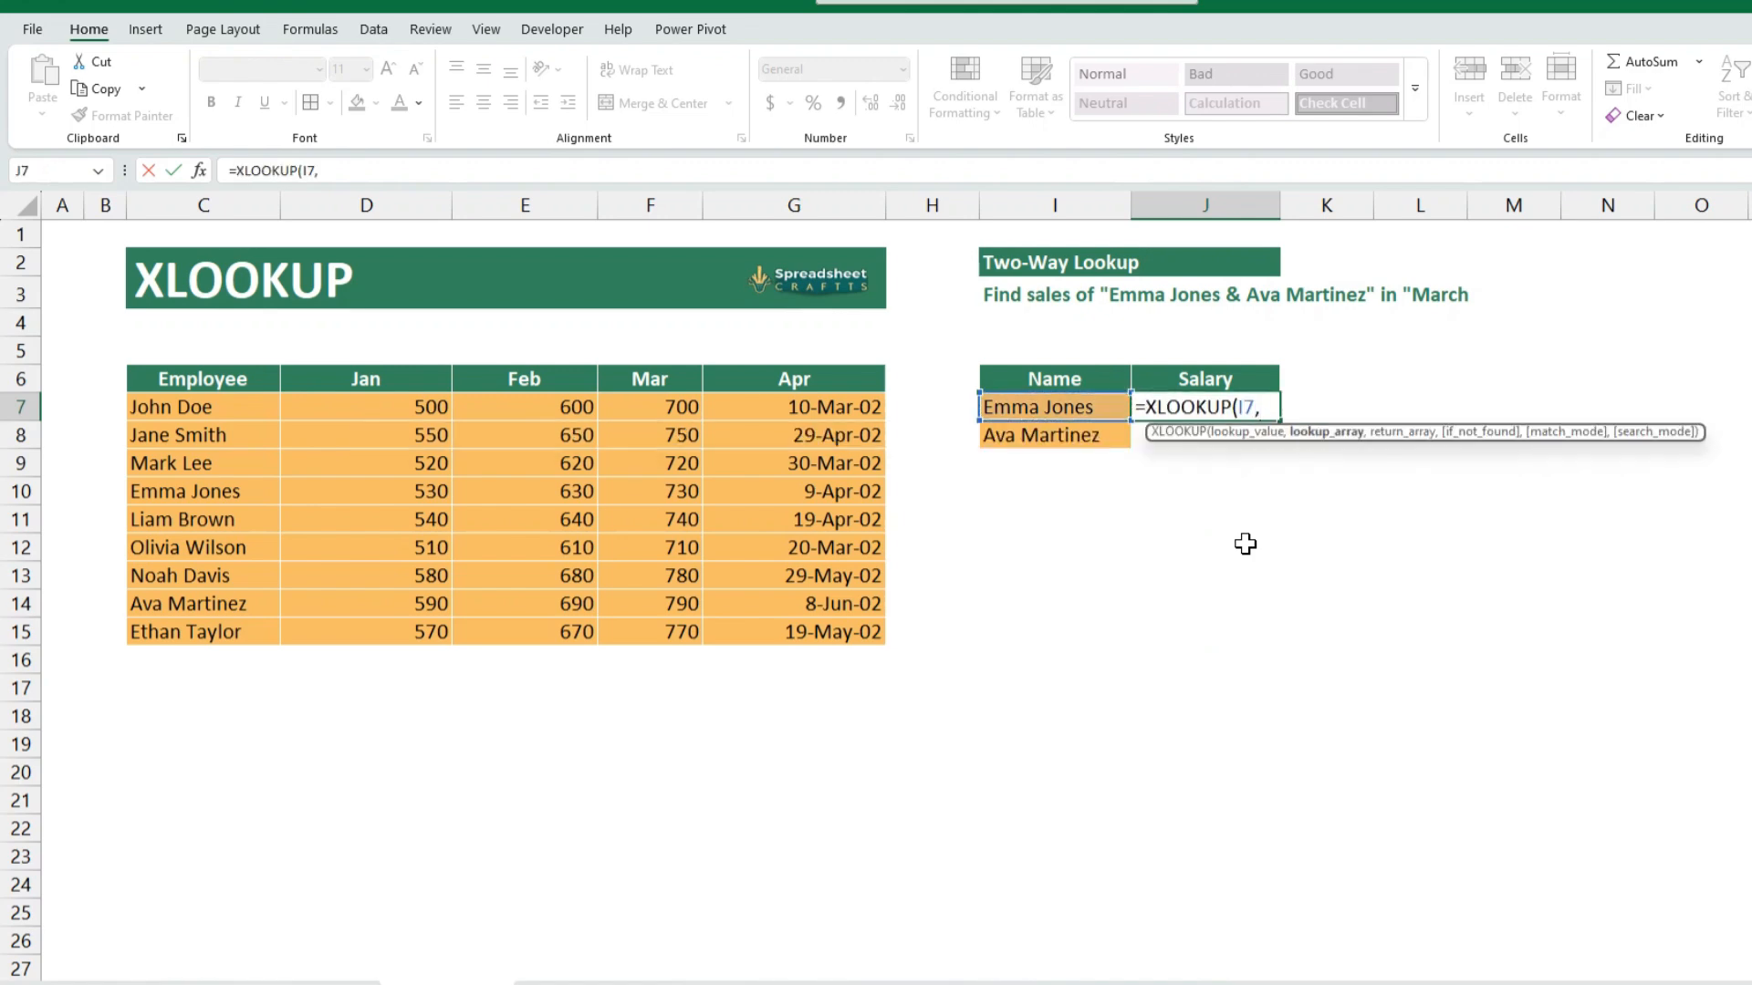
left_click_drag(187, 408, 221, 638)
key("F4")
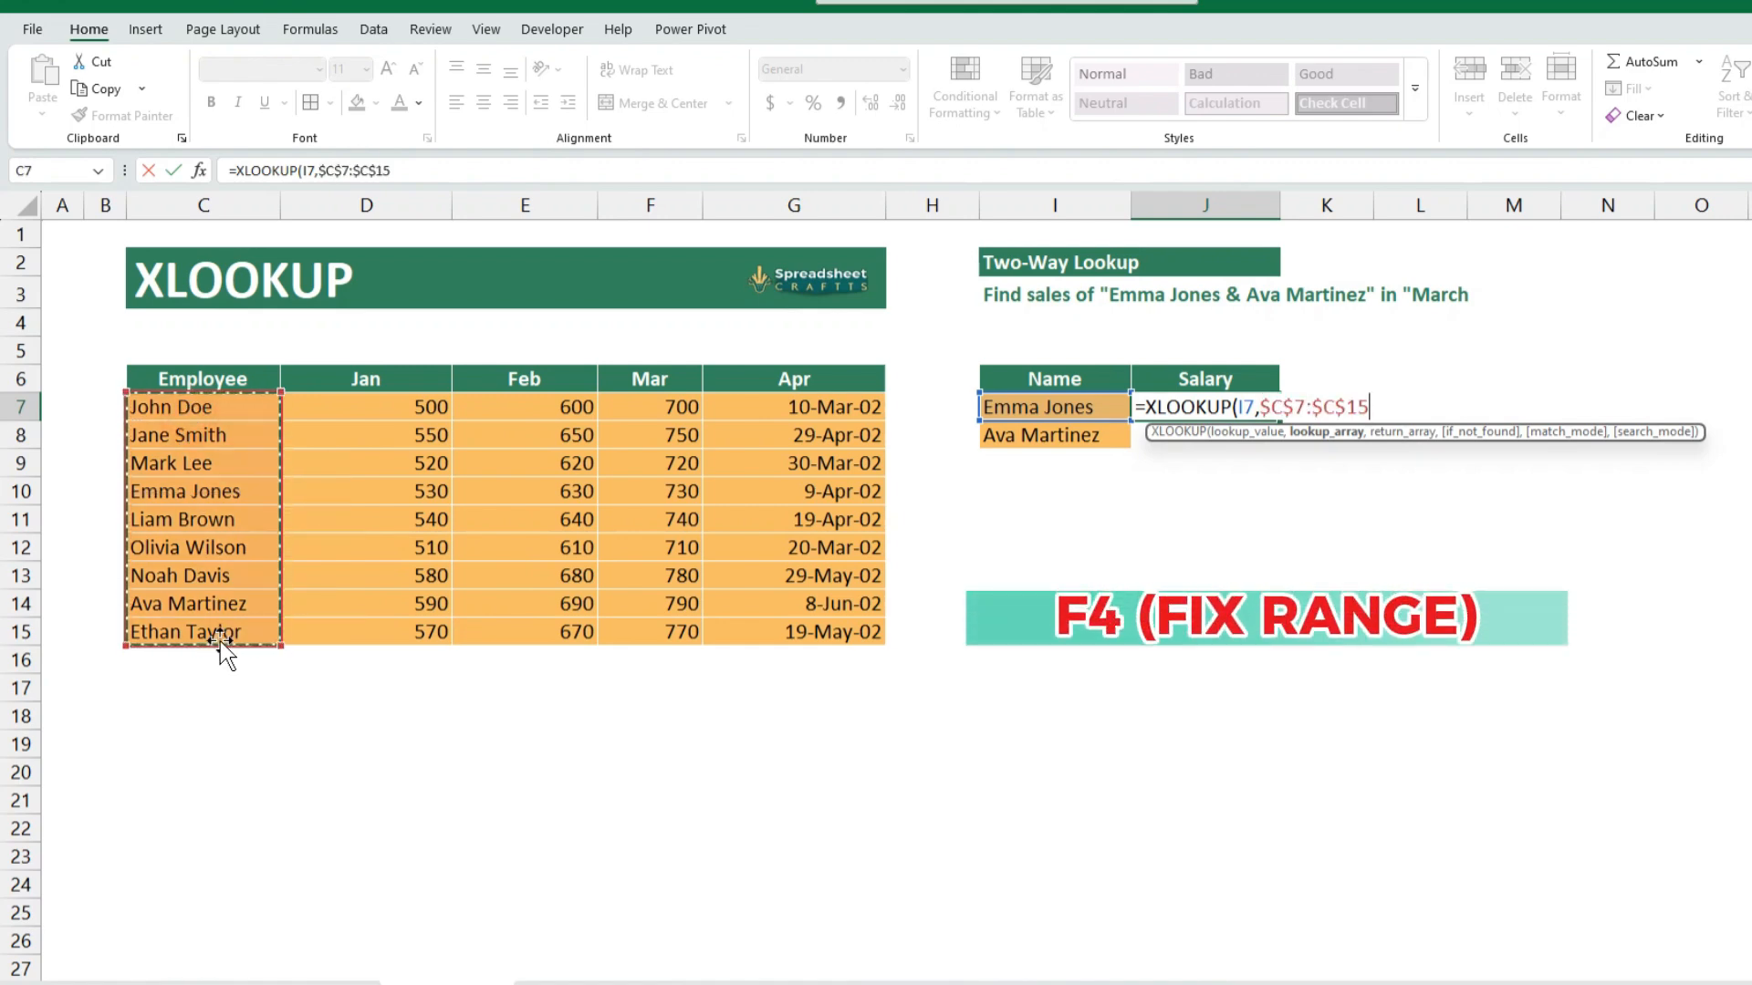
type(",")
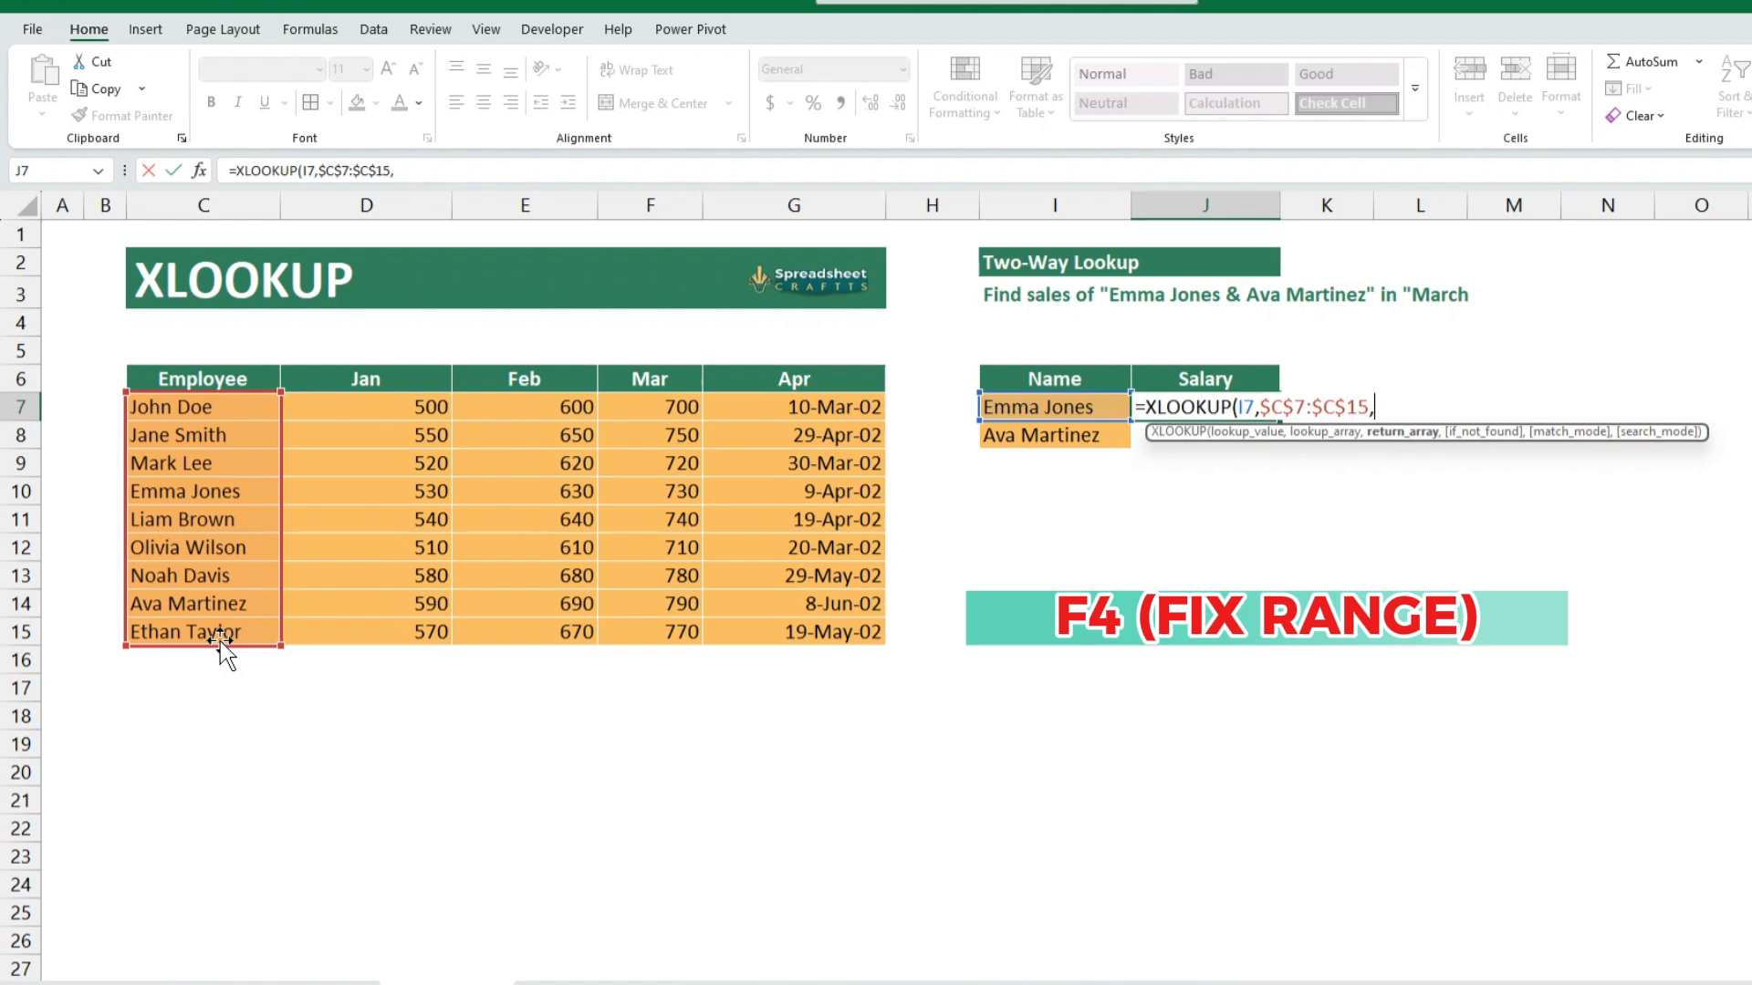
Step: Nest an XLOOKUP as the return array, with "Mar" as lookup value and the month headers D6:G6 as lookup array
type("xlo")
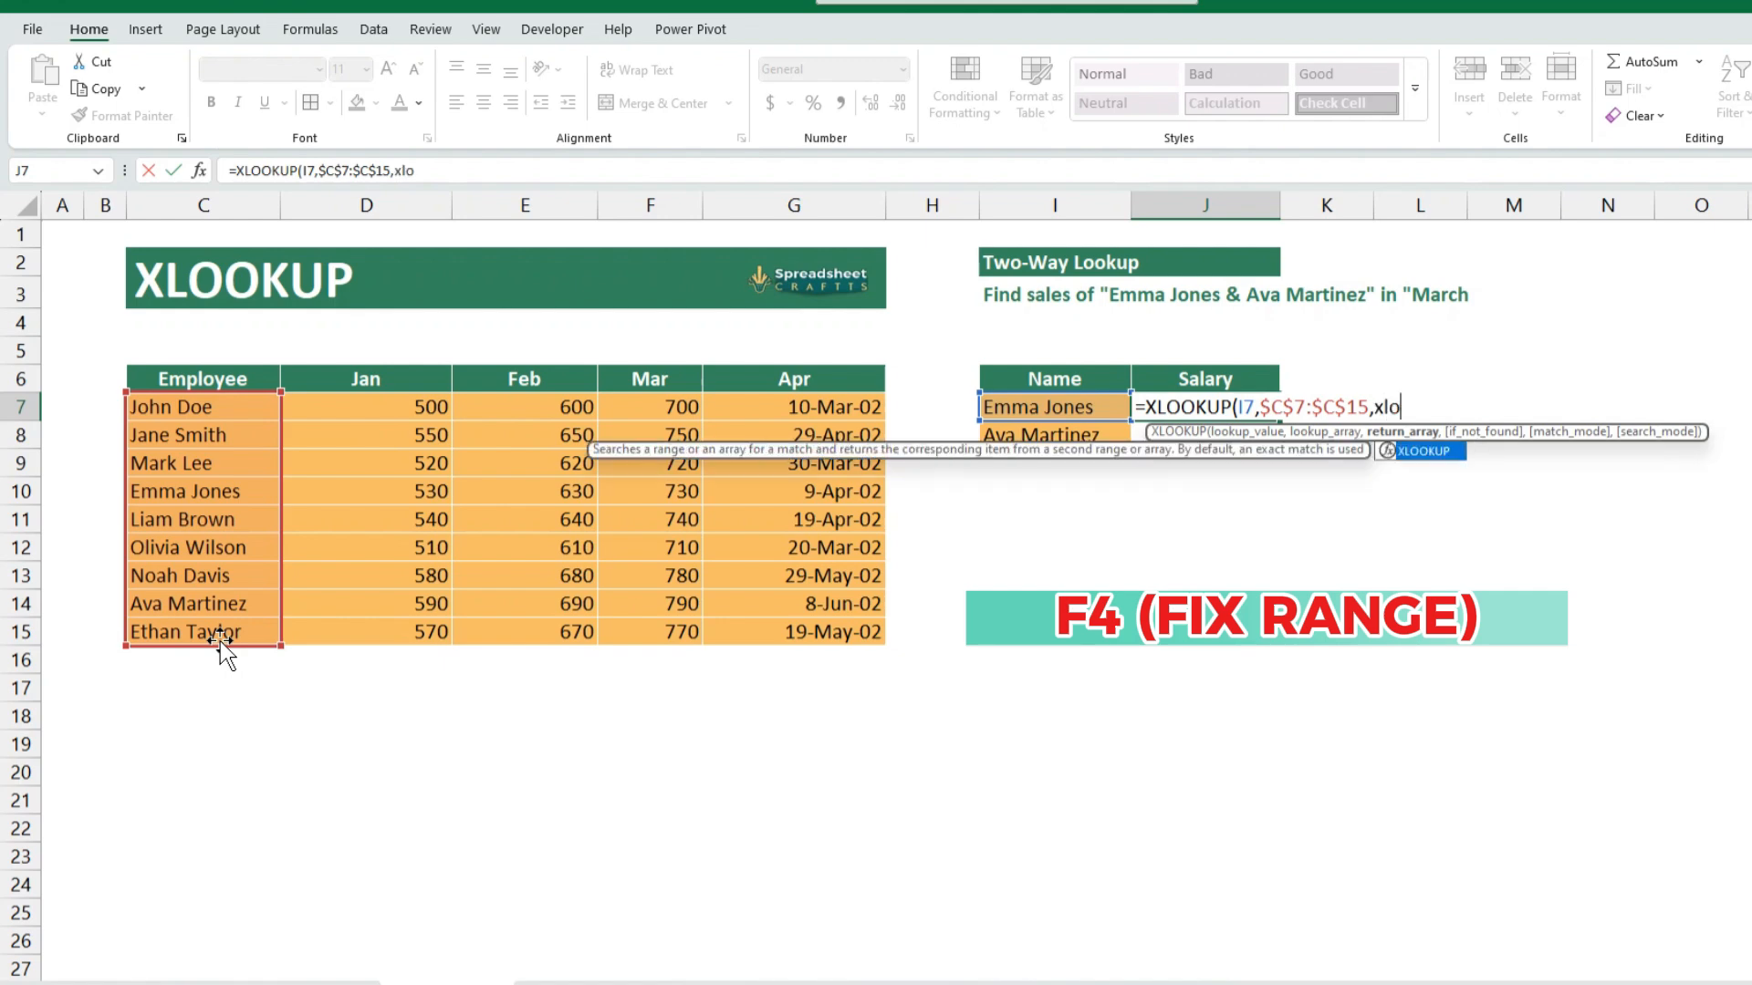
key("Tab")
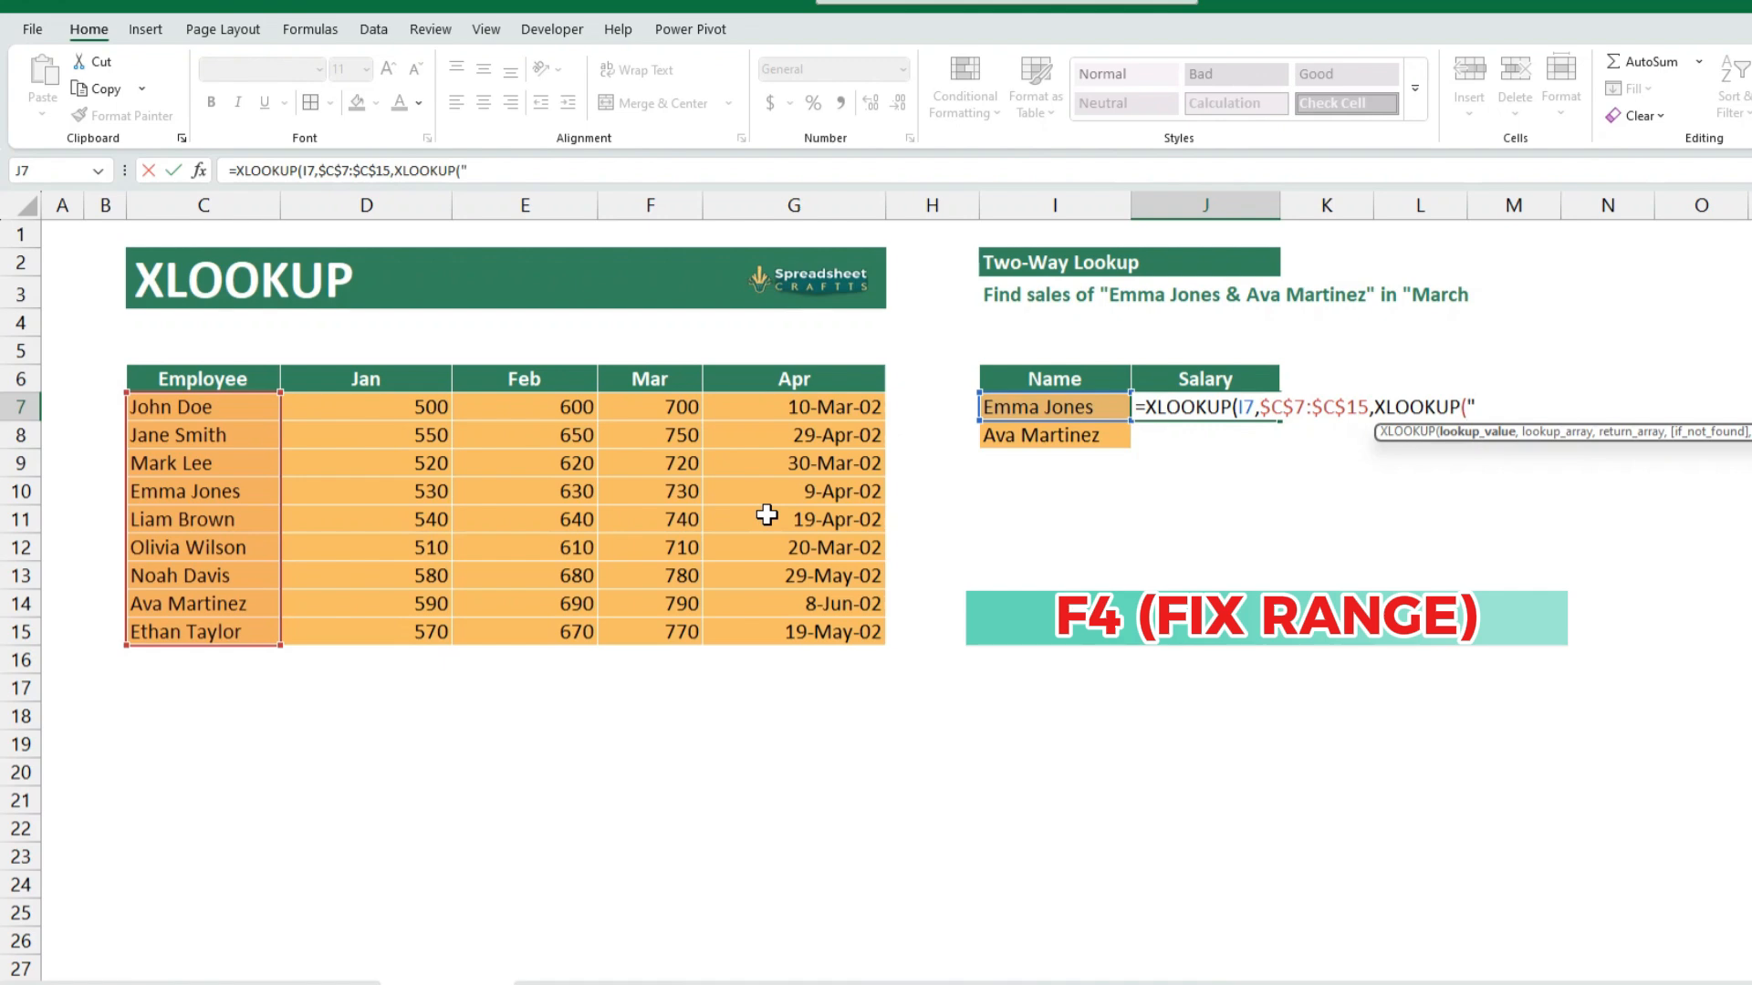
type("\"Mar")
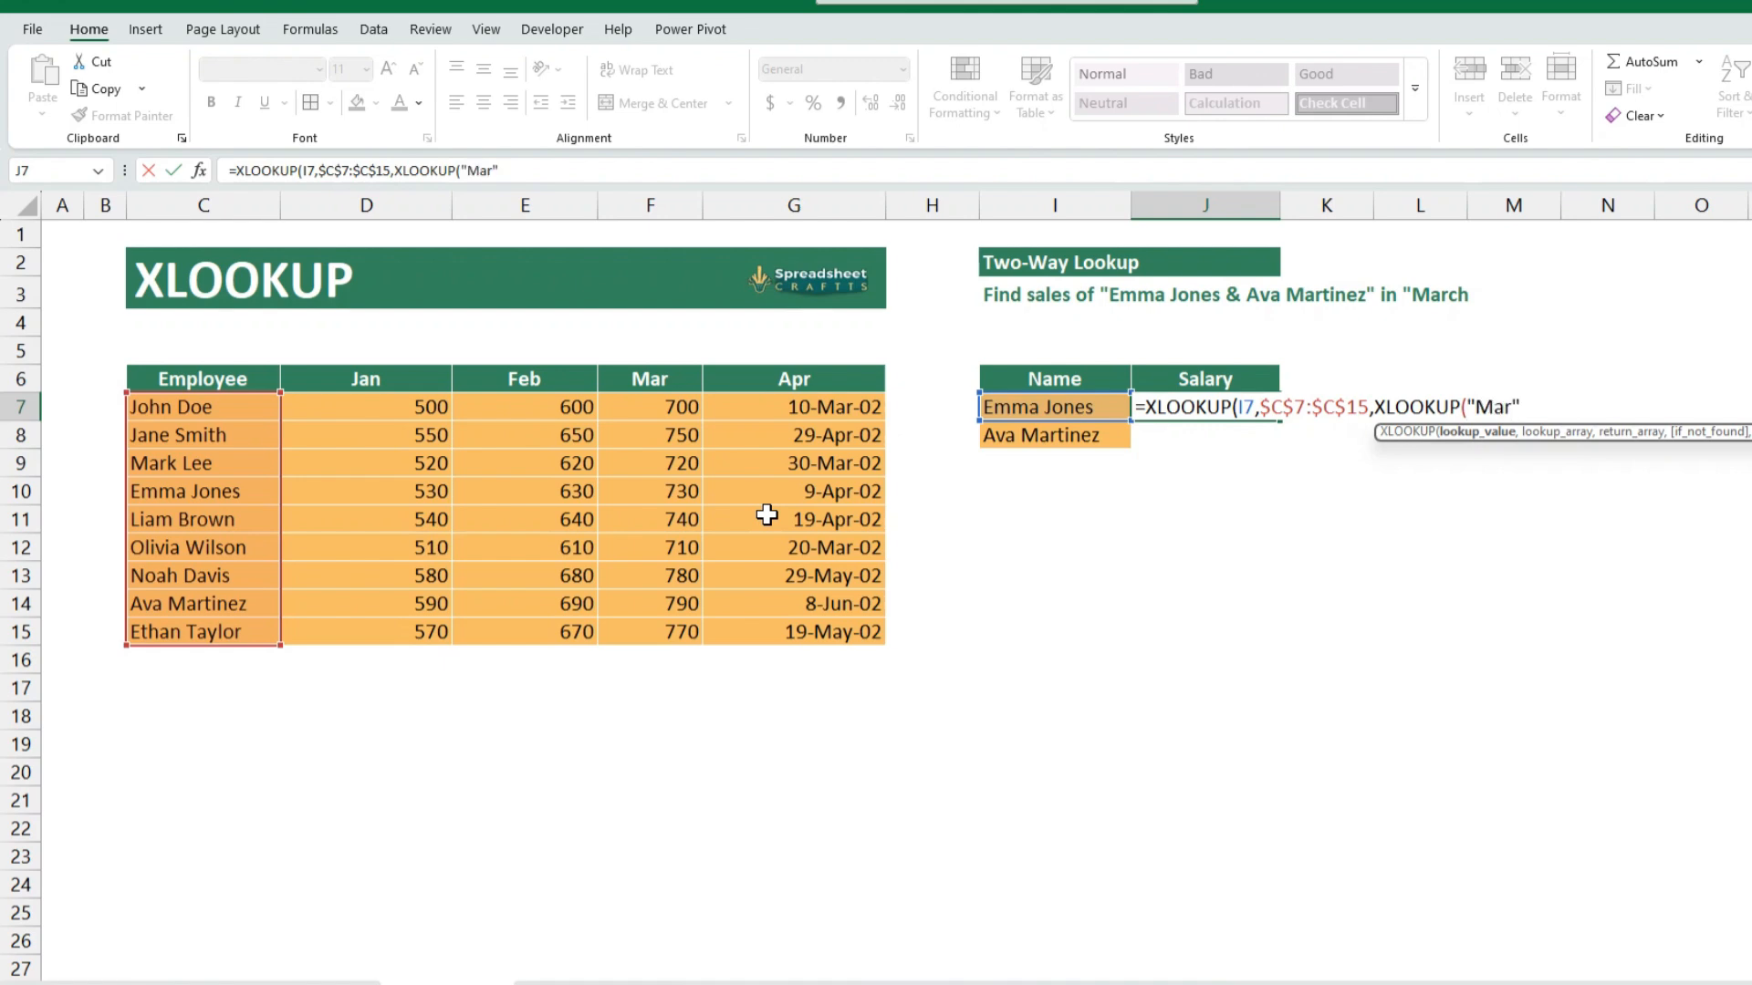
type("\",")
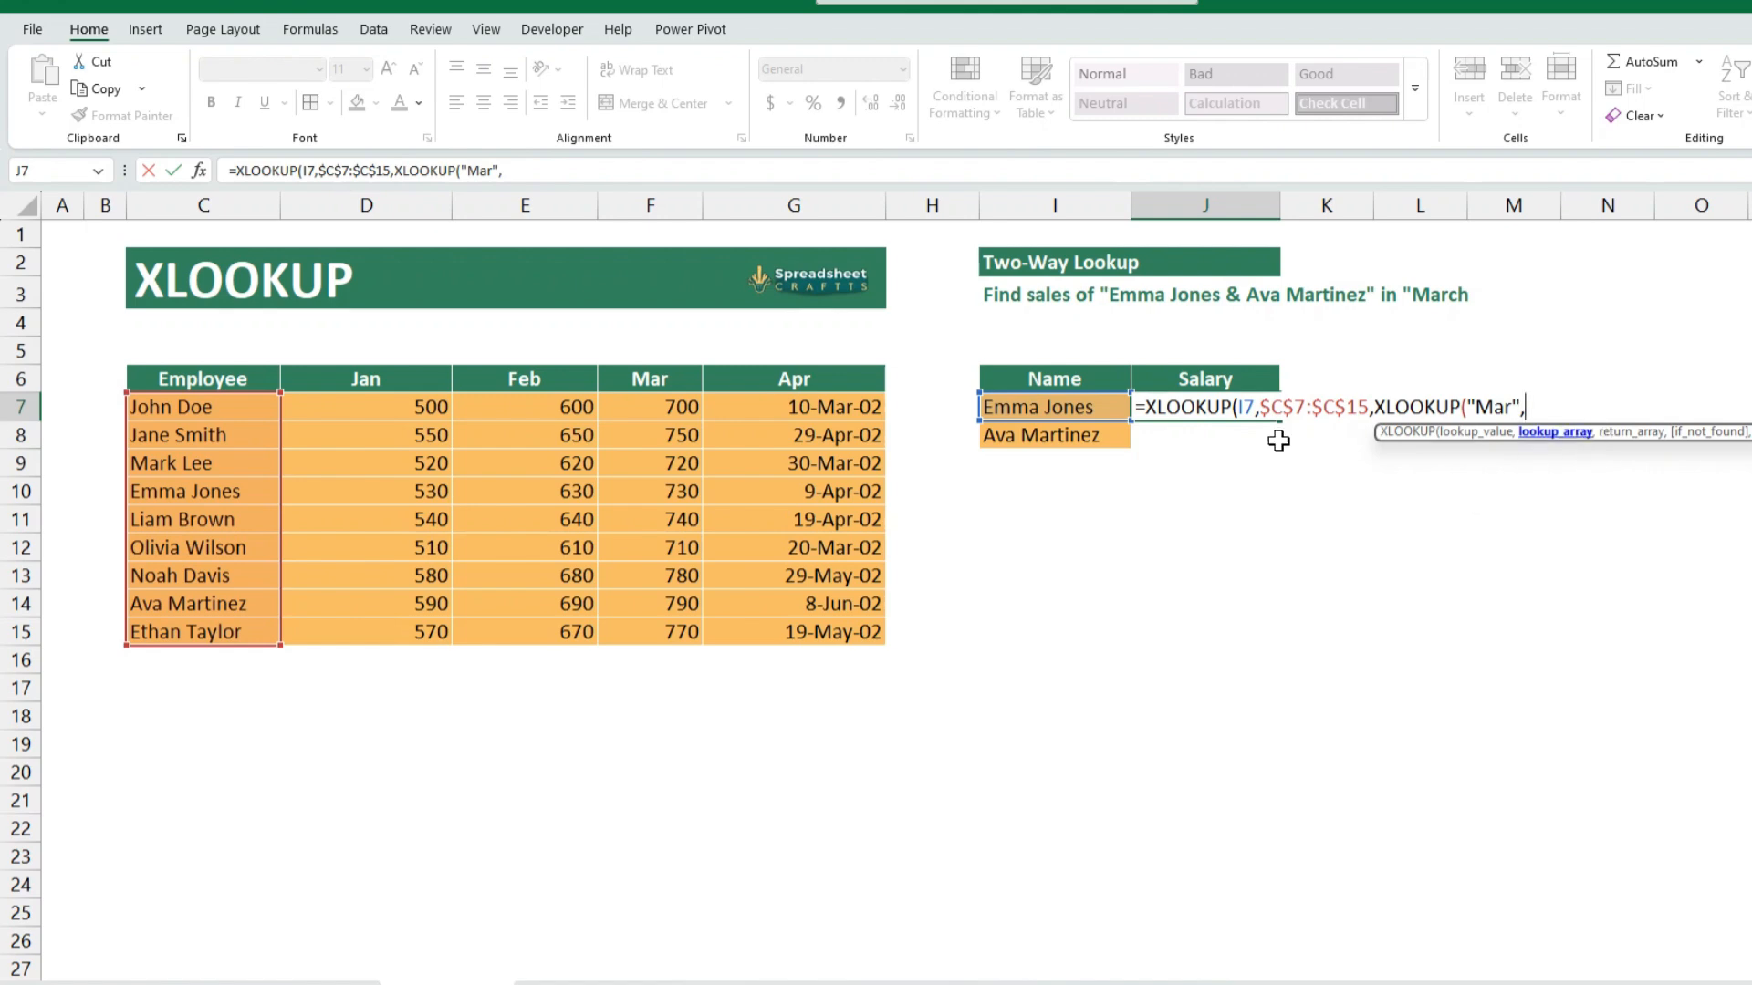
left_click_drag(405, 373, 786, 379)
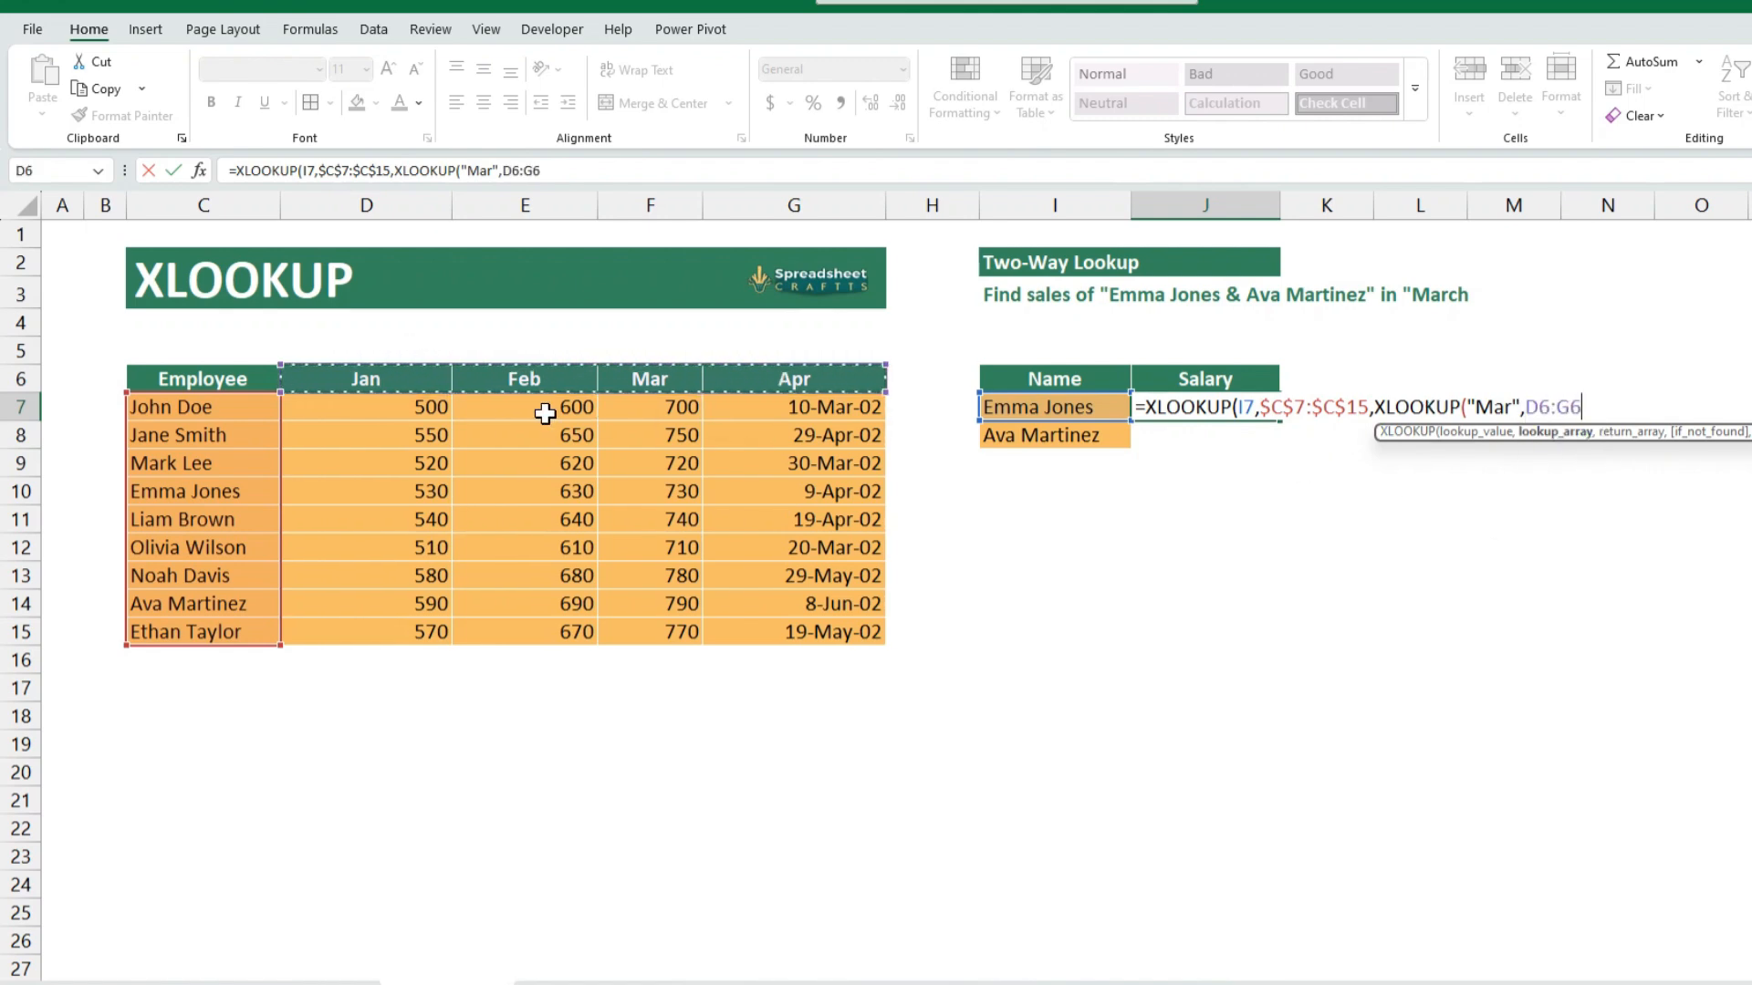
type(",")
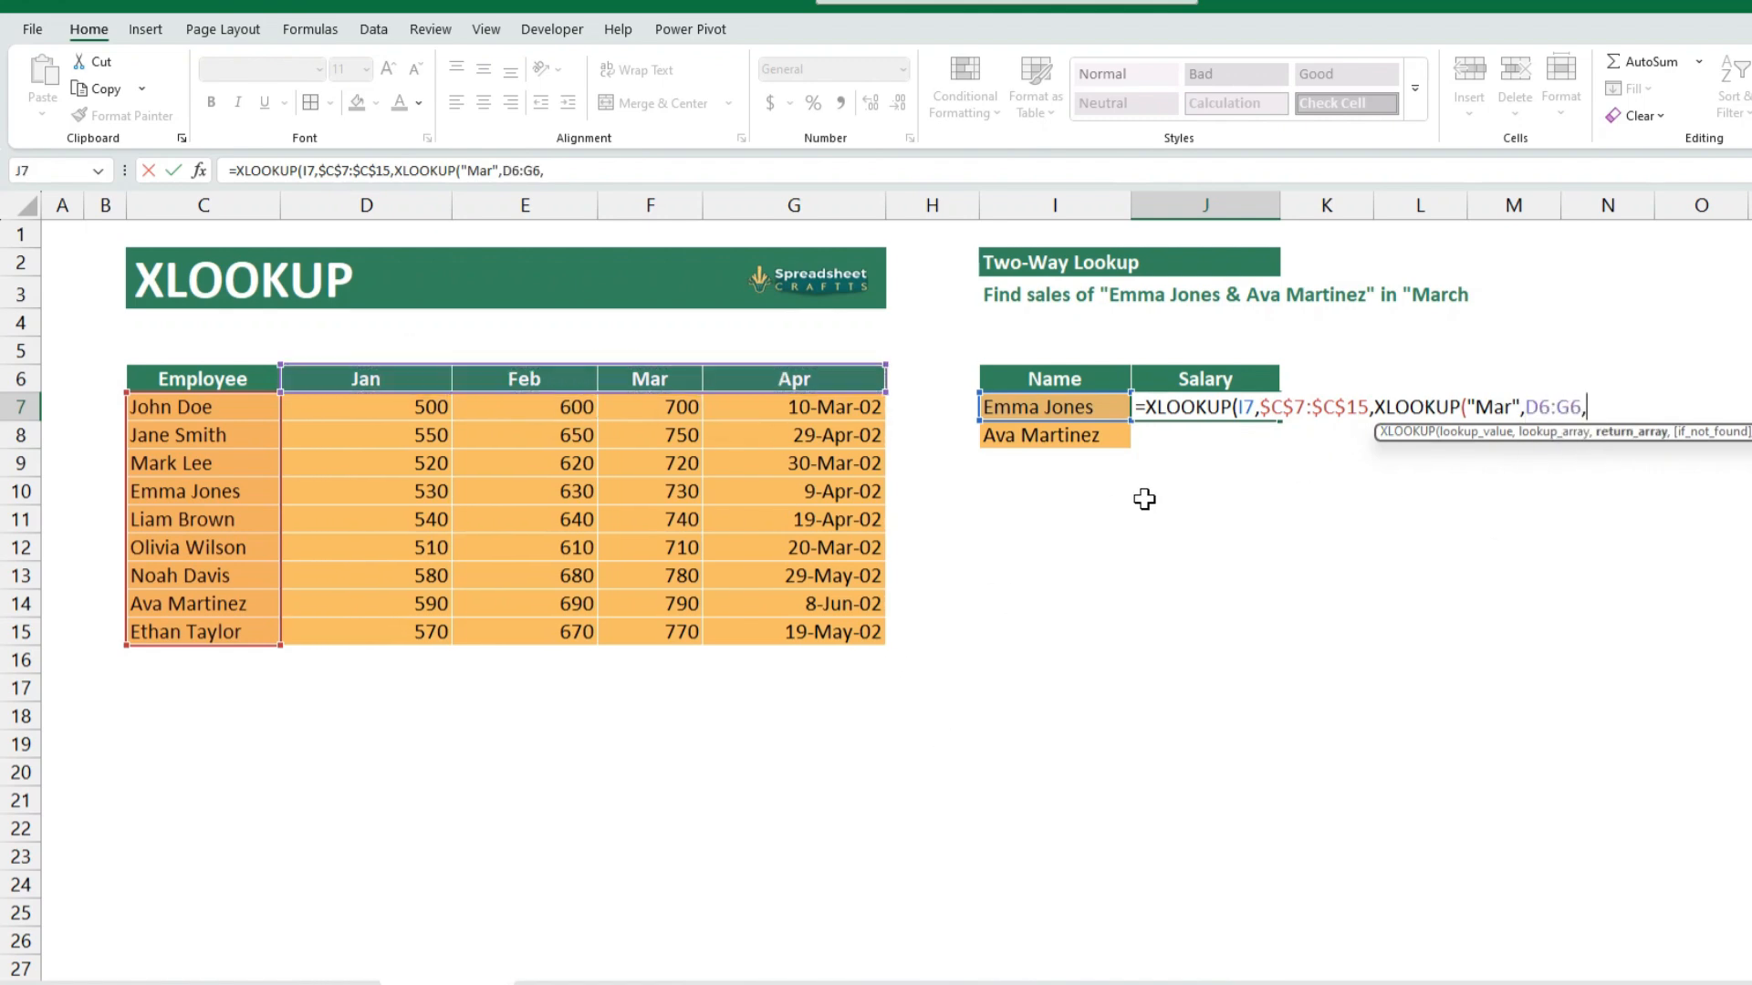
Step: Give the nested XLOOKUP the absolute return array $D$7:$G$15 and complete the formula, accepting the proposed parenthesis correction
left_click_drag(412, 415, 770, 617)
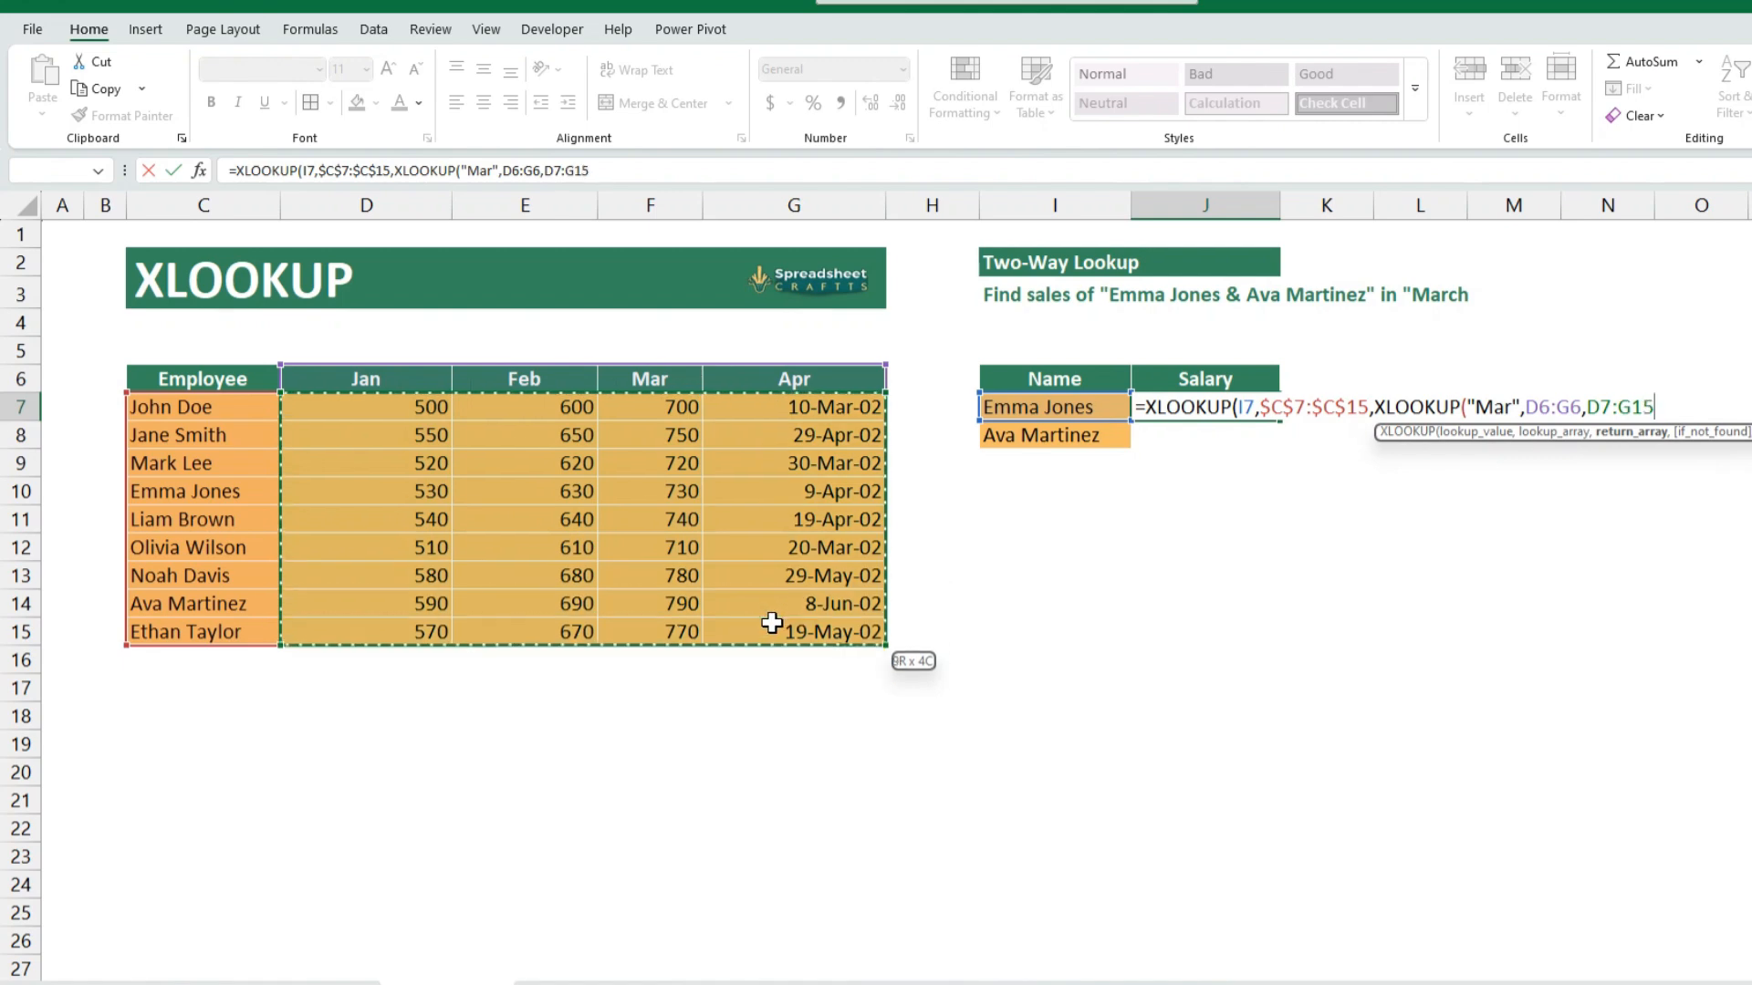
key("F4")
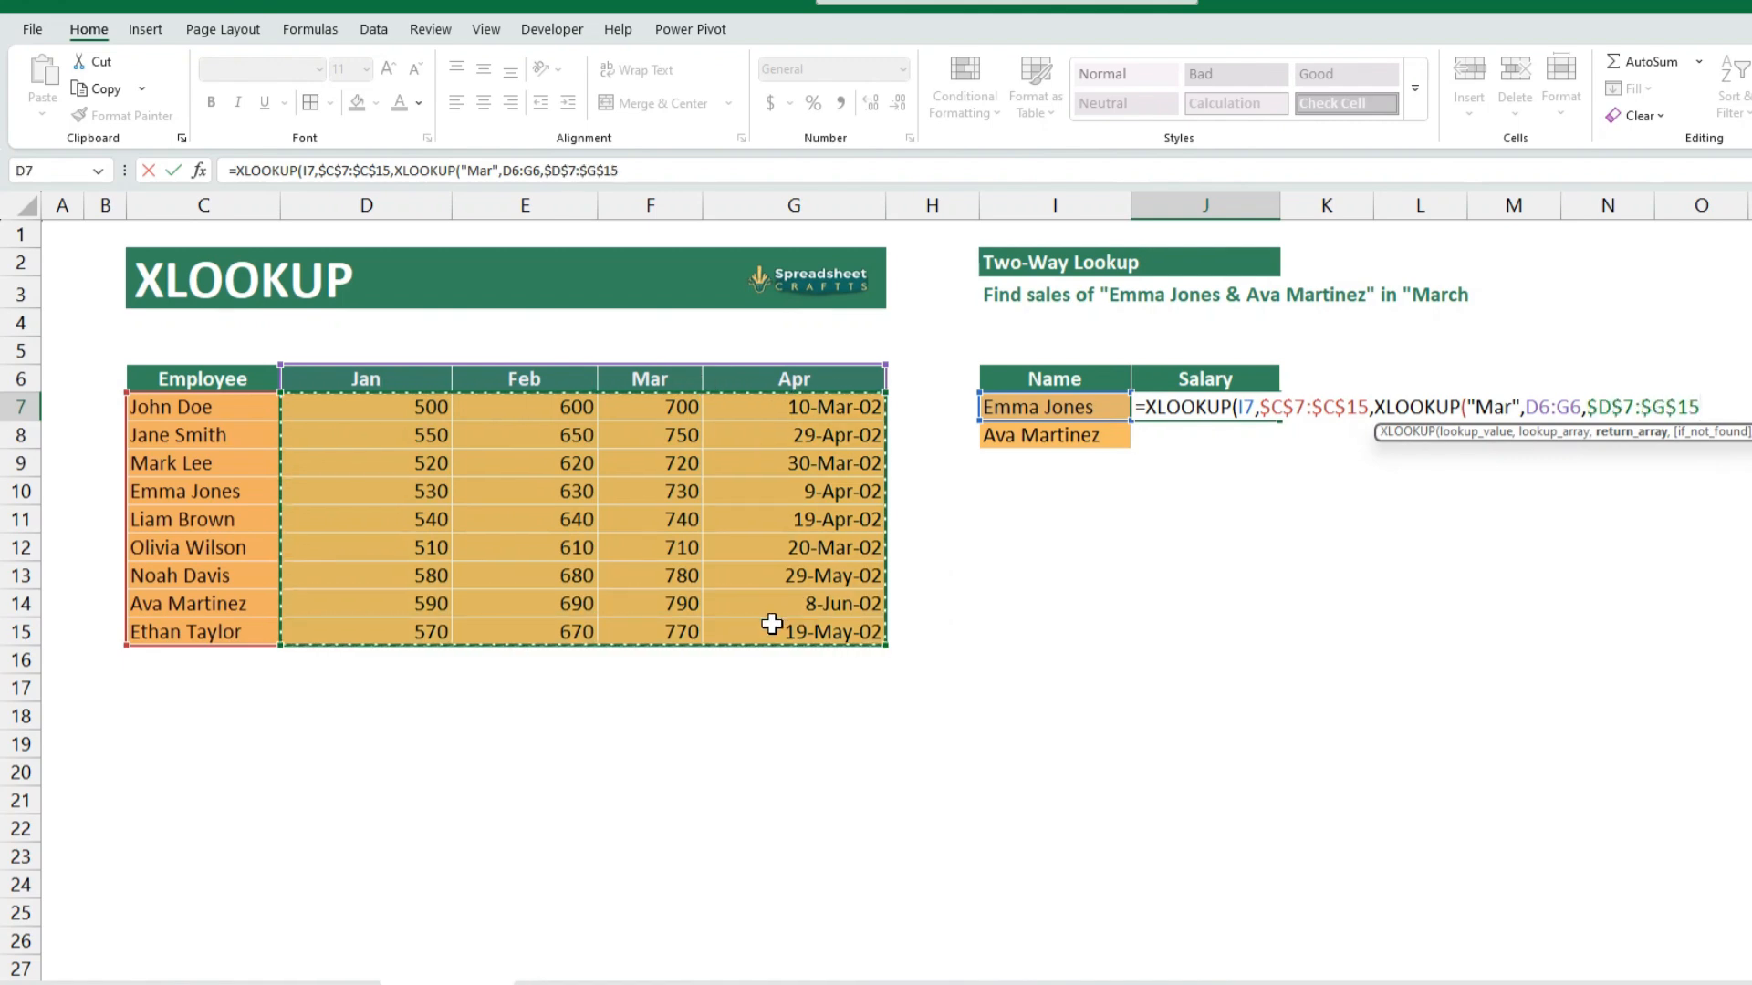
type(",")
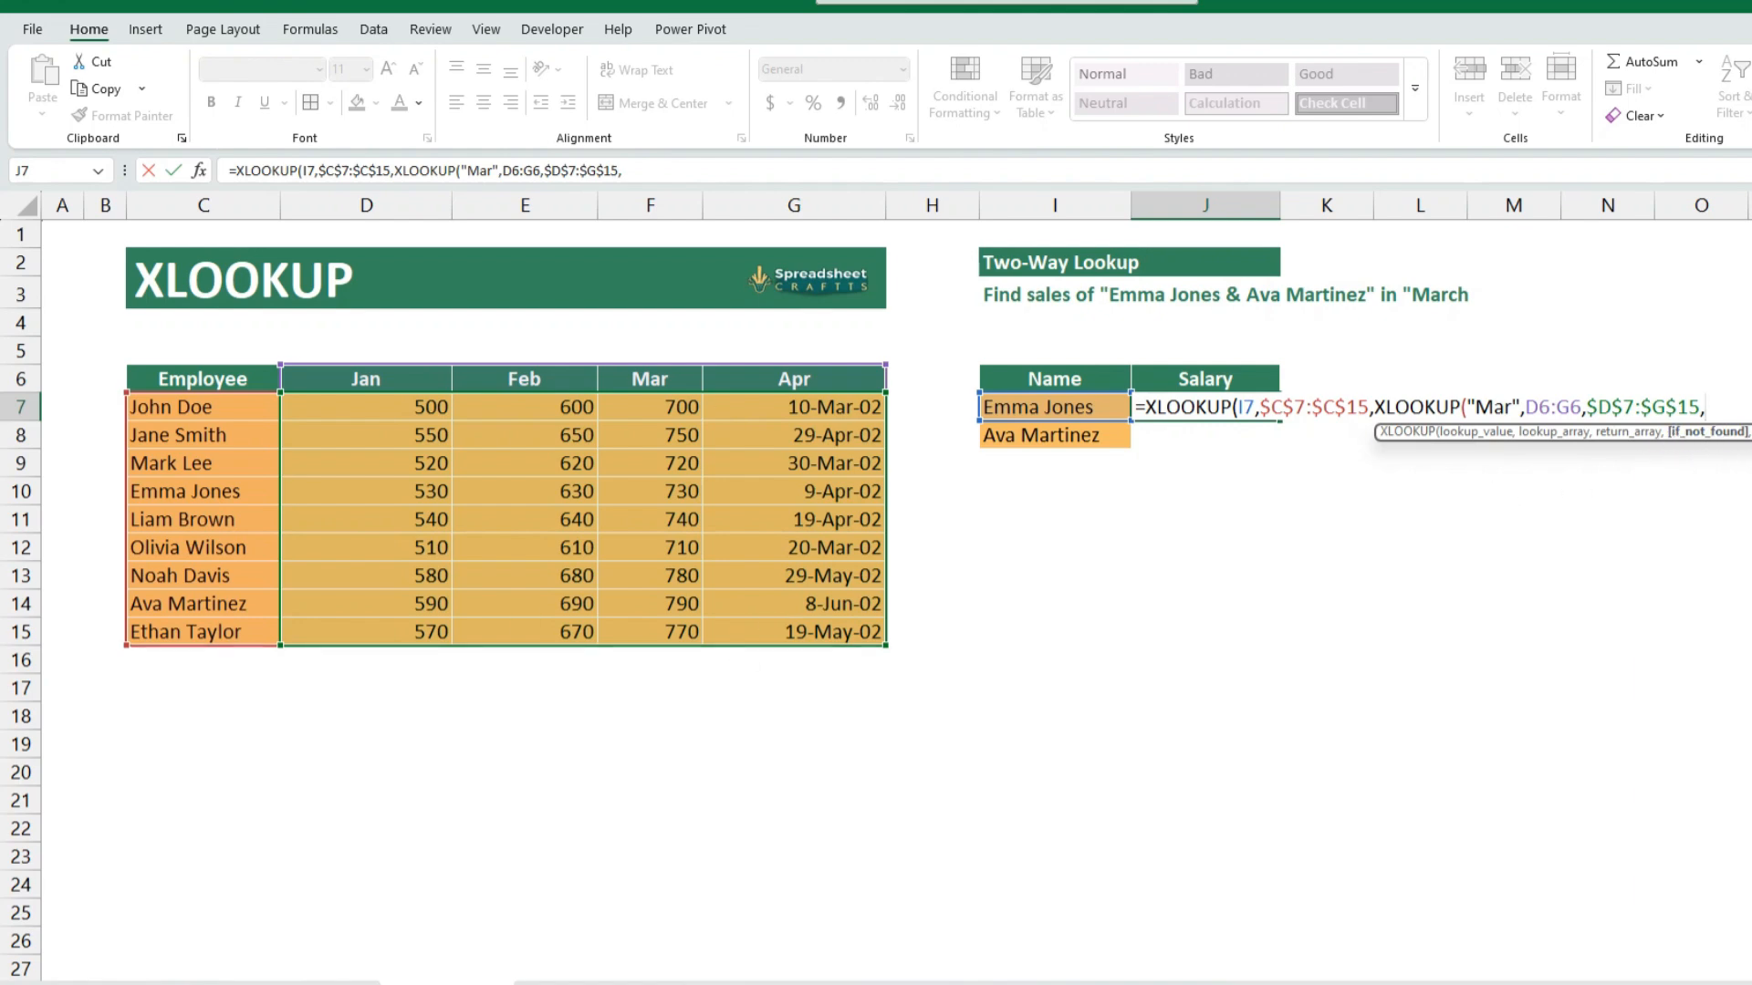
key("BackSpace")
type(")")
key("Return")
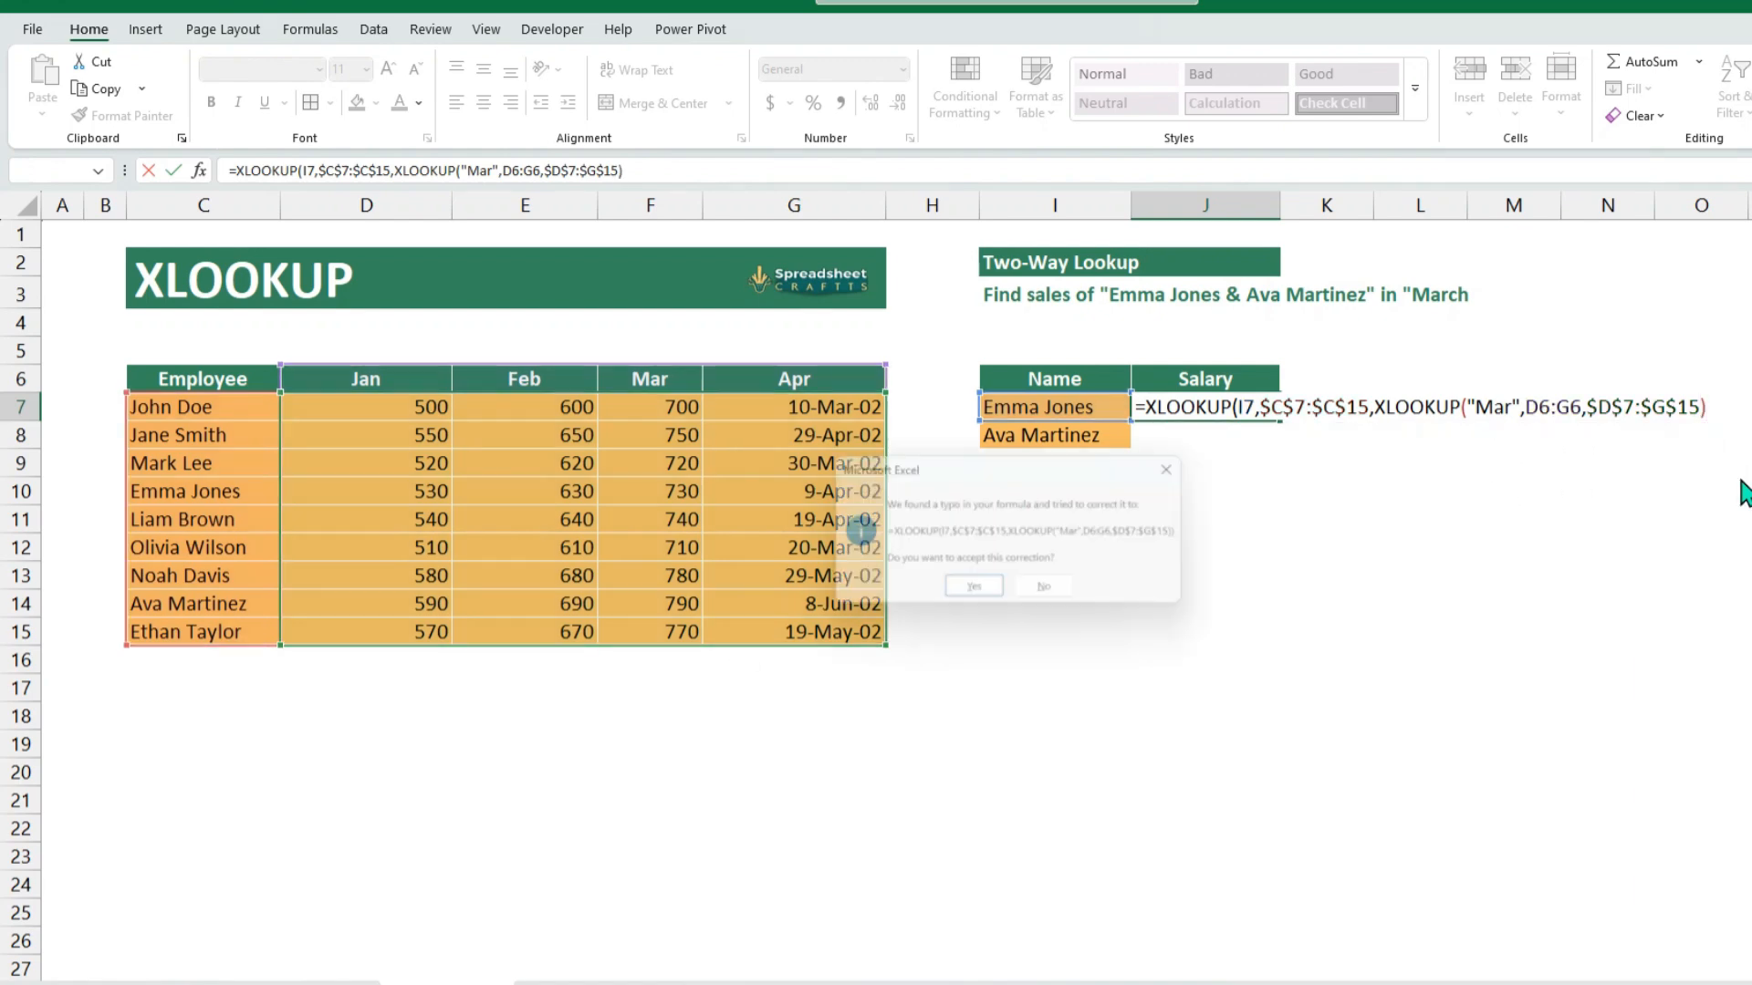
key("Return")
Step: Fill the two-way lookup formula down to J8 and inspect the month header range in the copied formula
key("ctrl+d")
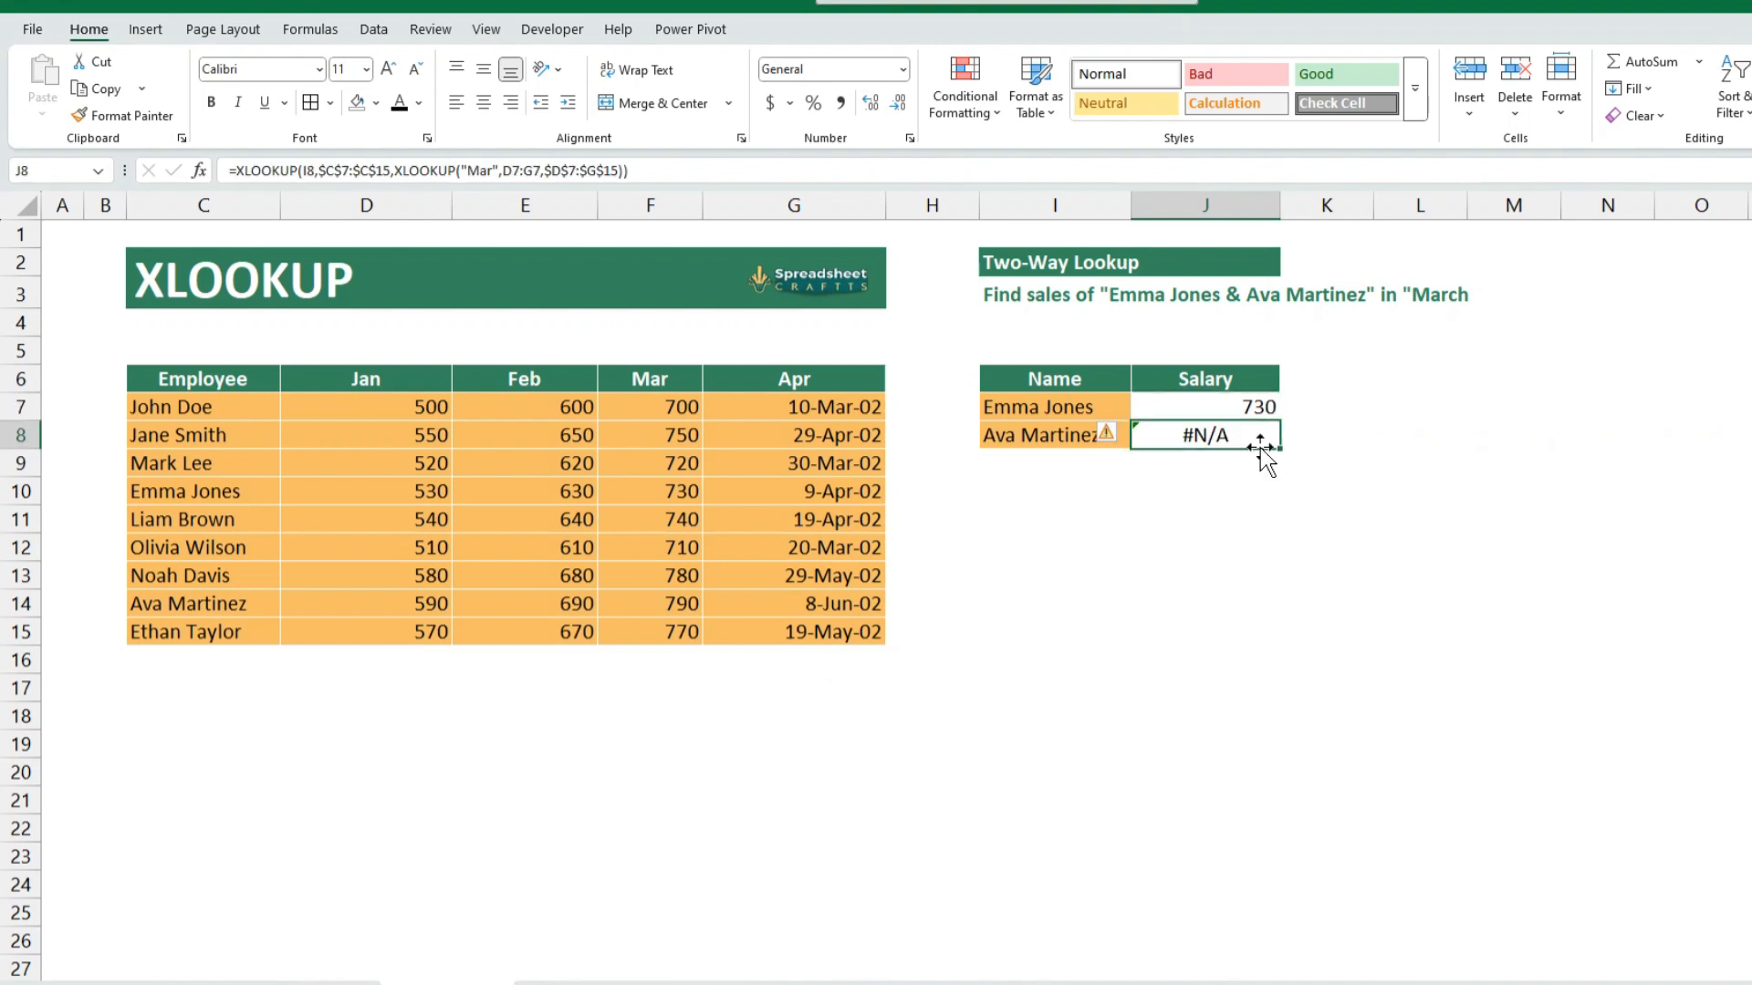
double_click(1221, 435)
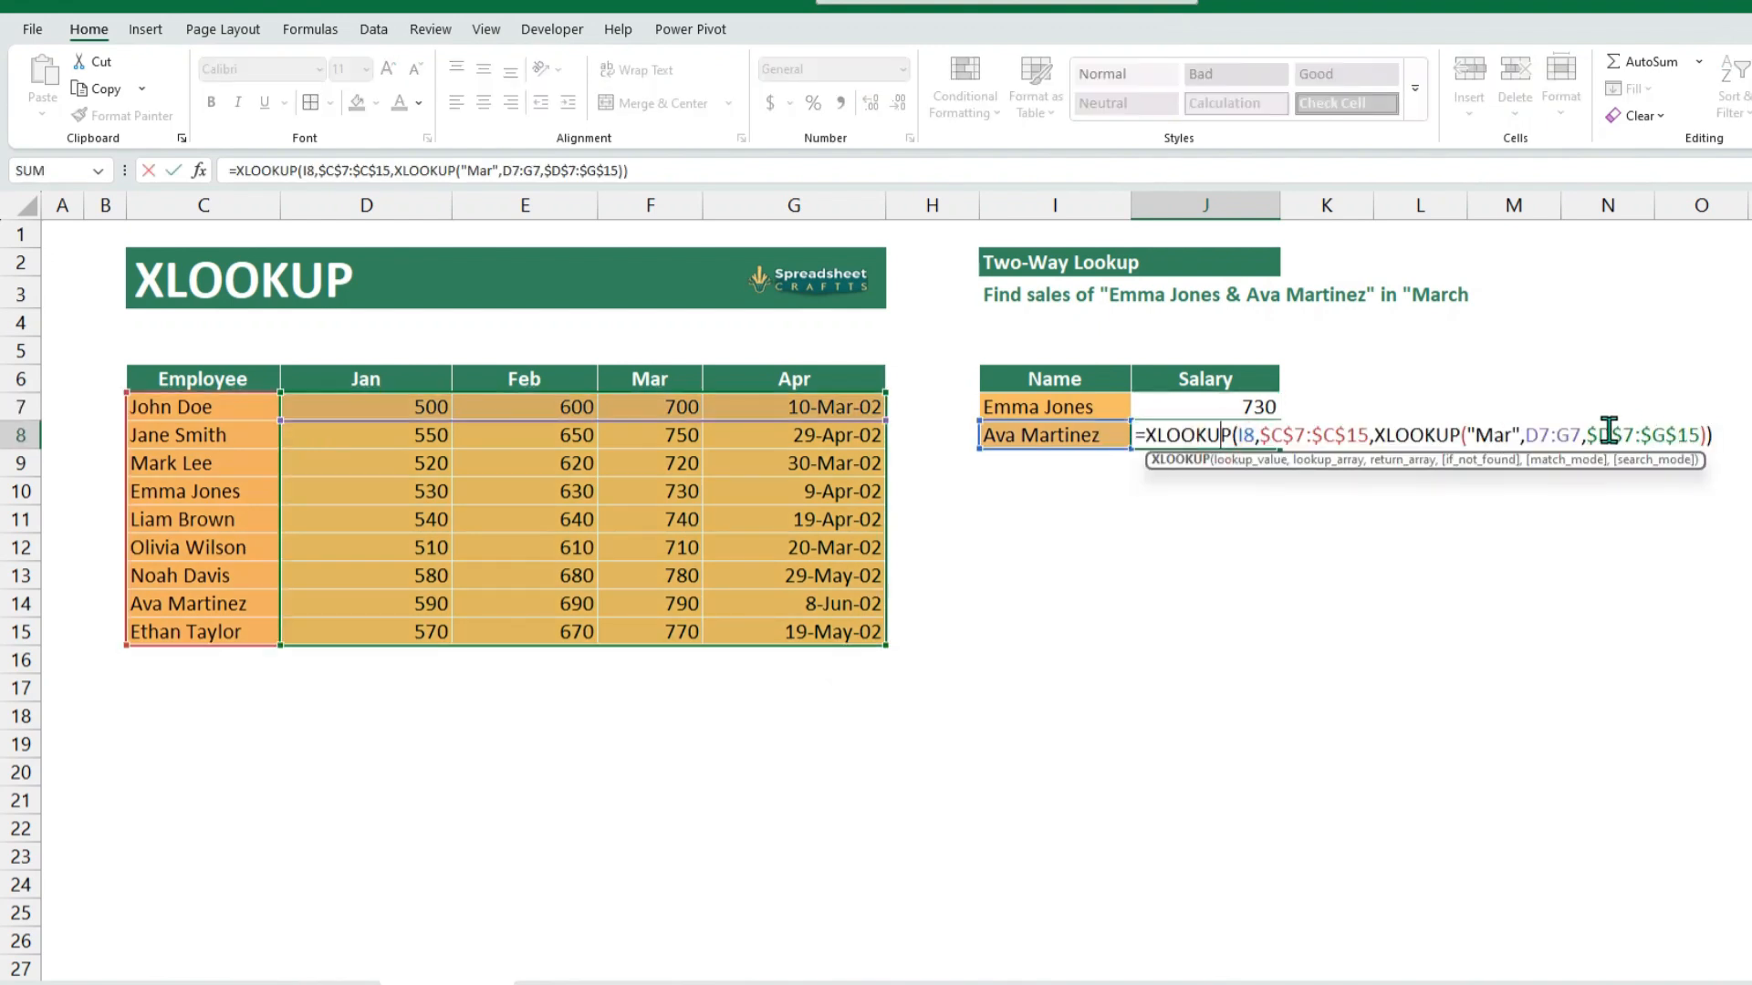
left_click_drag(1581, 436, 1525, 435)
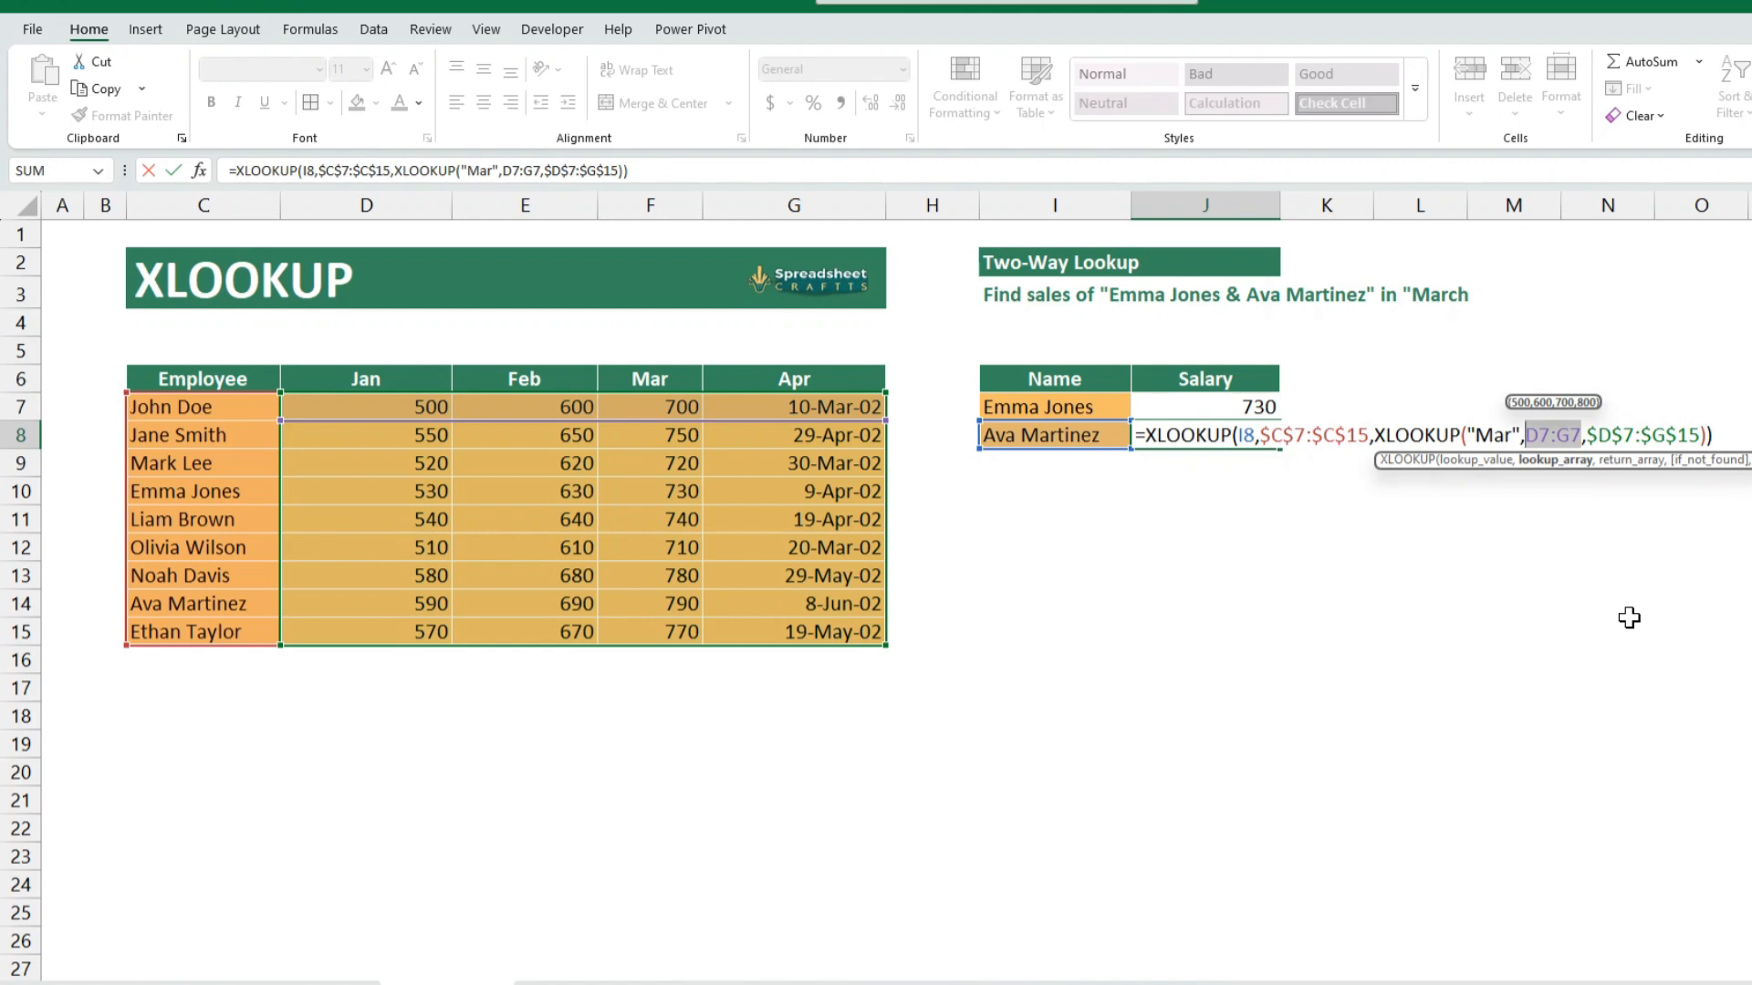
key("Return")
Step: Make the month header range in J7's formula absolute as $D$6:$G$6 and fill the corrected formula down to J8
left_click(1237, 410)
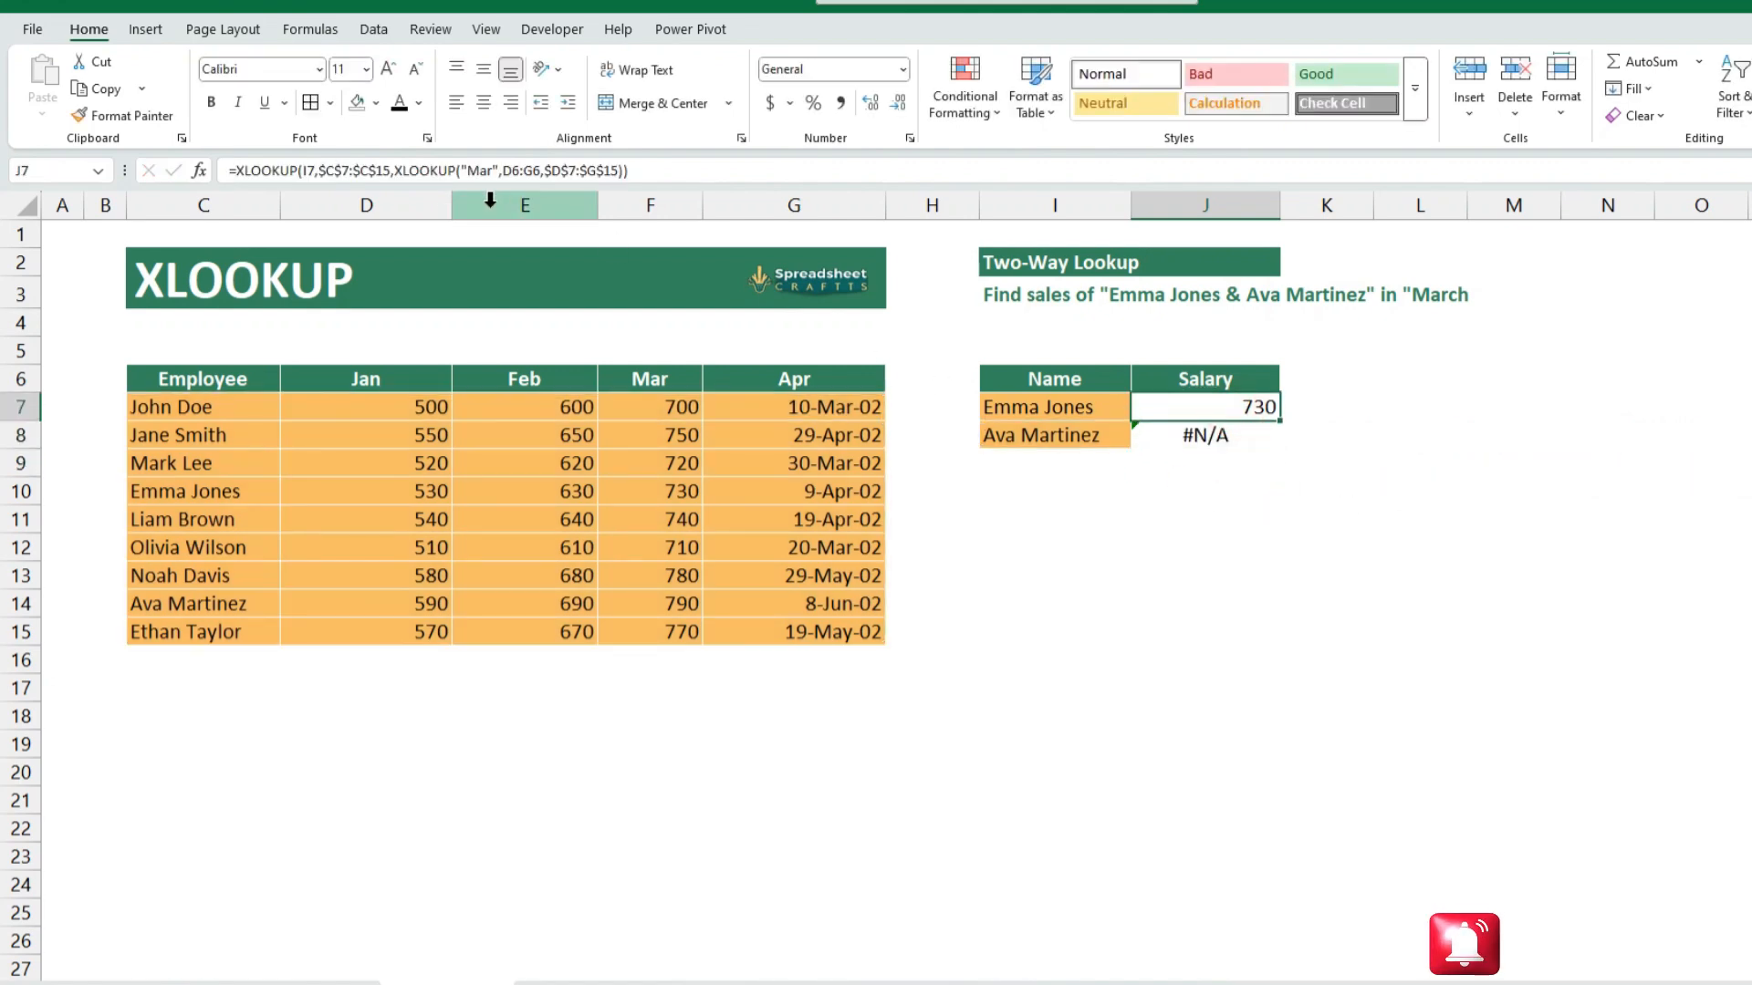
double_click(1235, 407)
left_click_drag(1581, 407, 1526, 410)
key("F9")
key("Return")
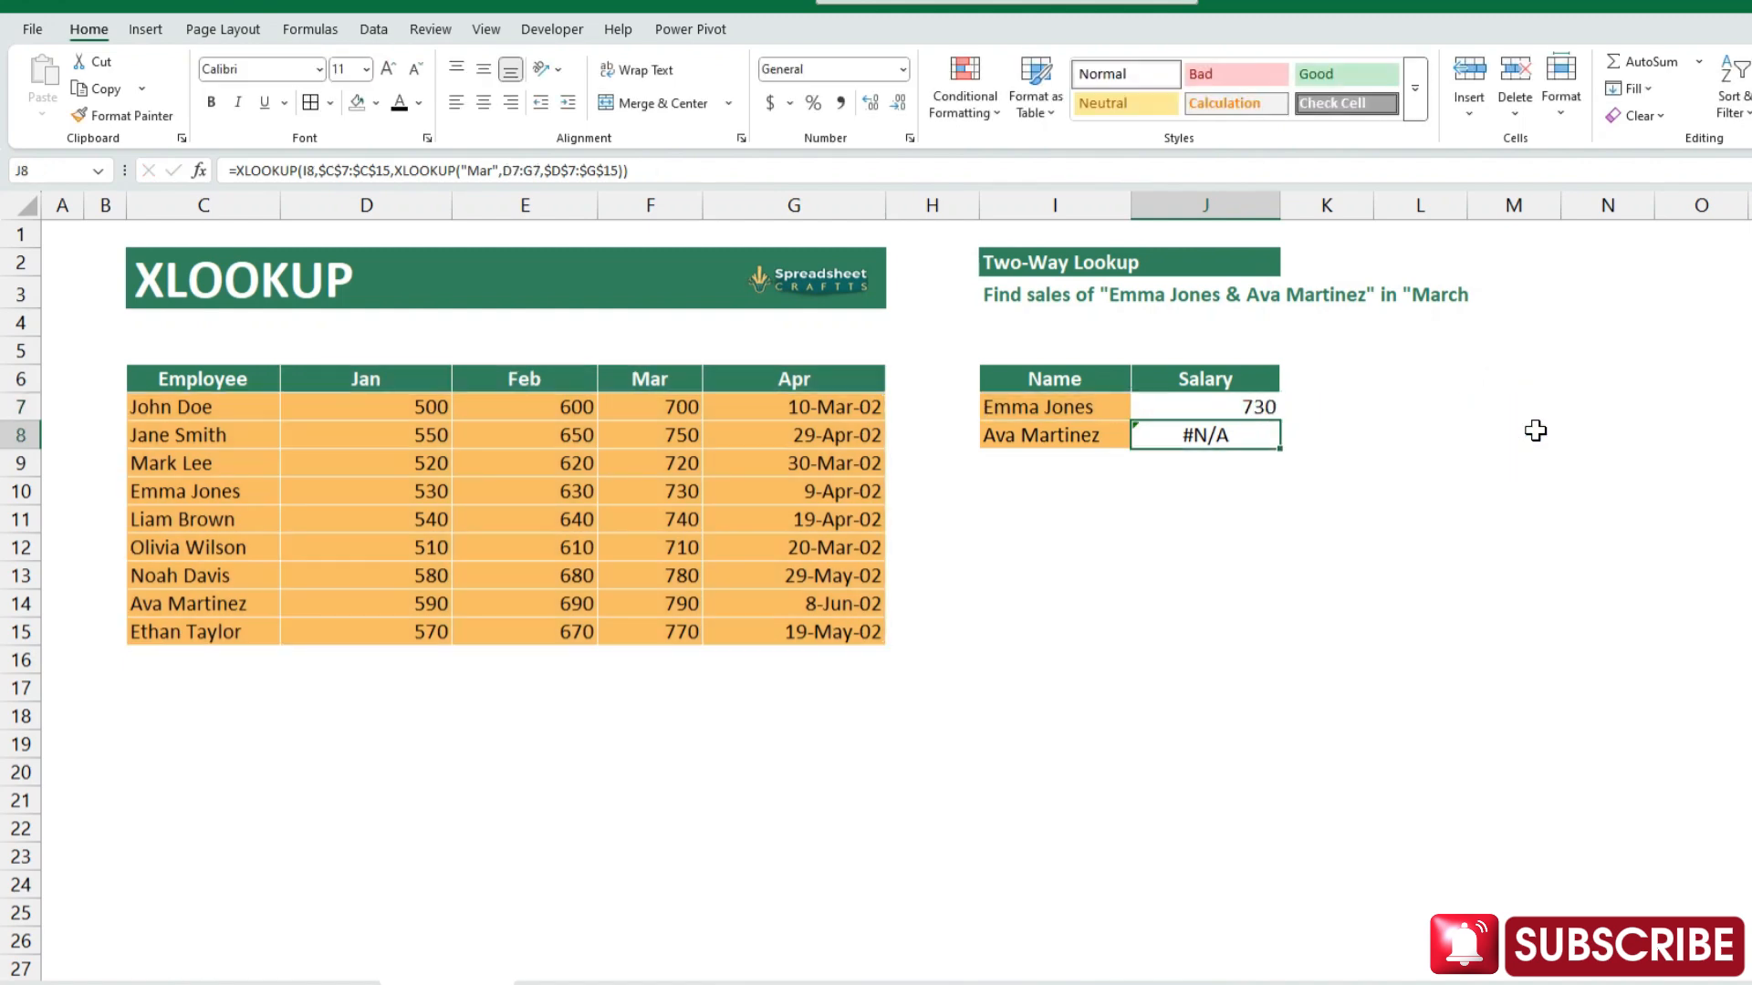
key("ctrl+d")
Step: Review the results in J7:J8 and compare them with the two employees' Mar values in the table
key("Up")
key("Up")
key("Down")
key("shift+Down")
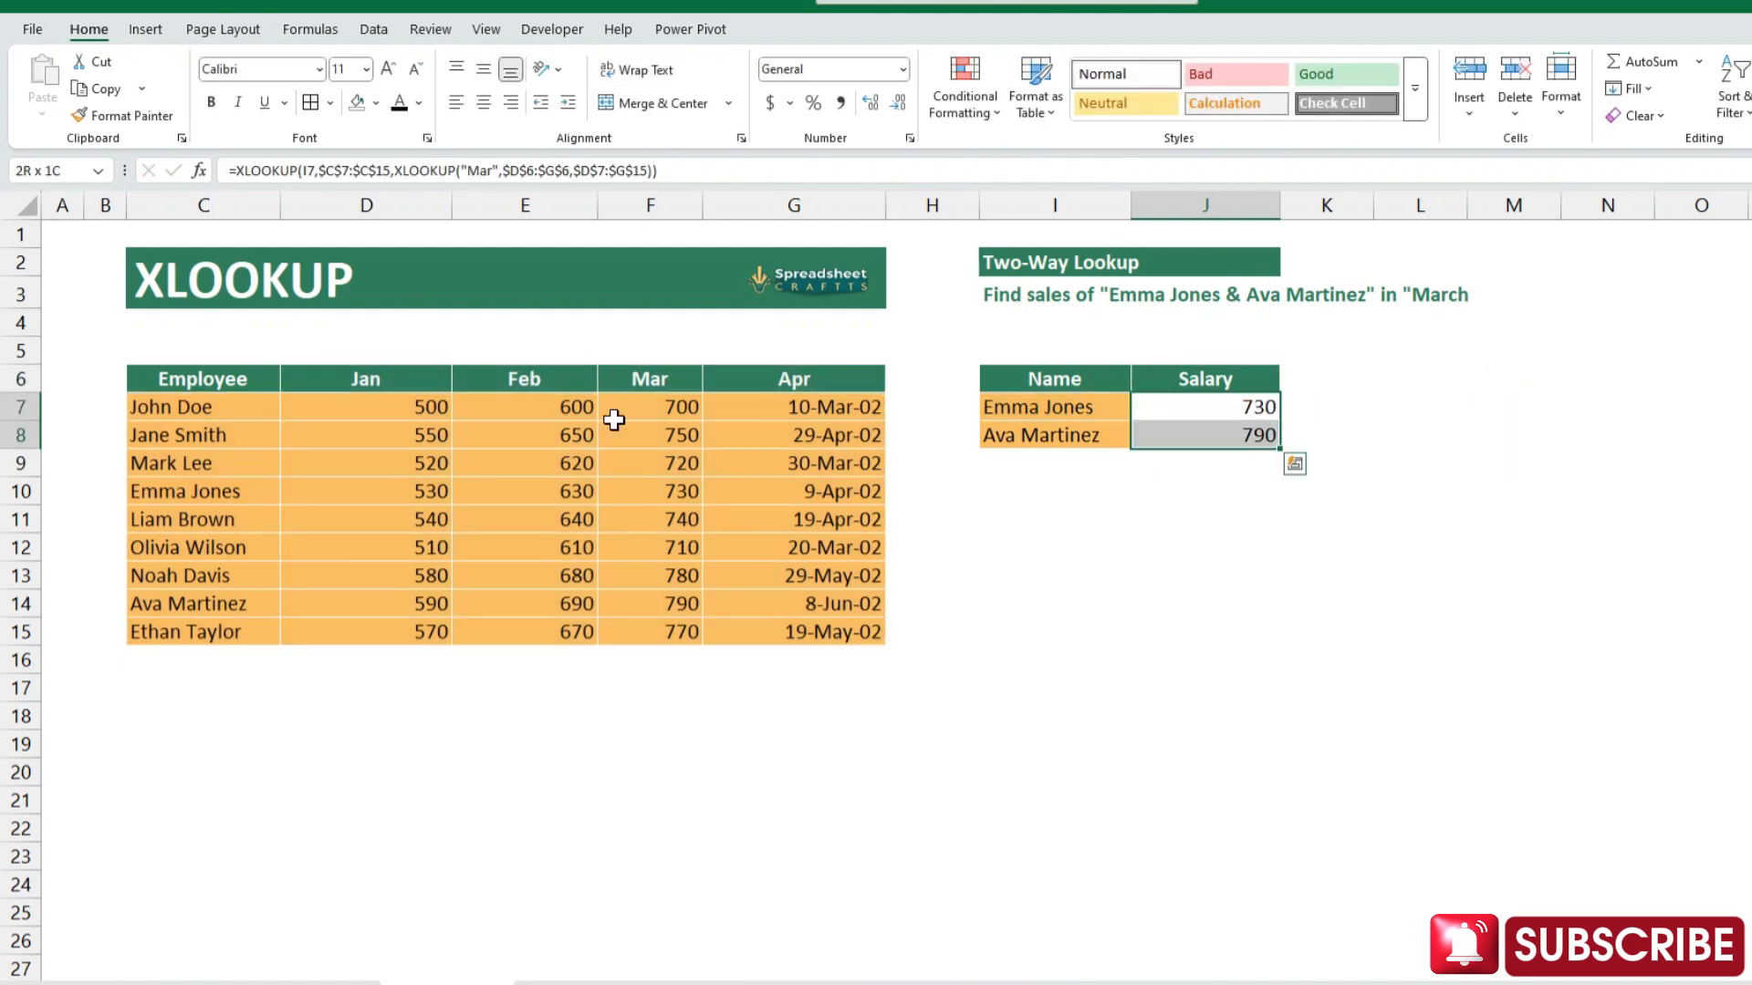
left_click(650, 487)
left_click(190, 494)
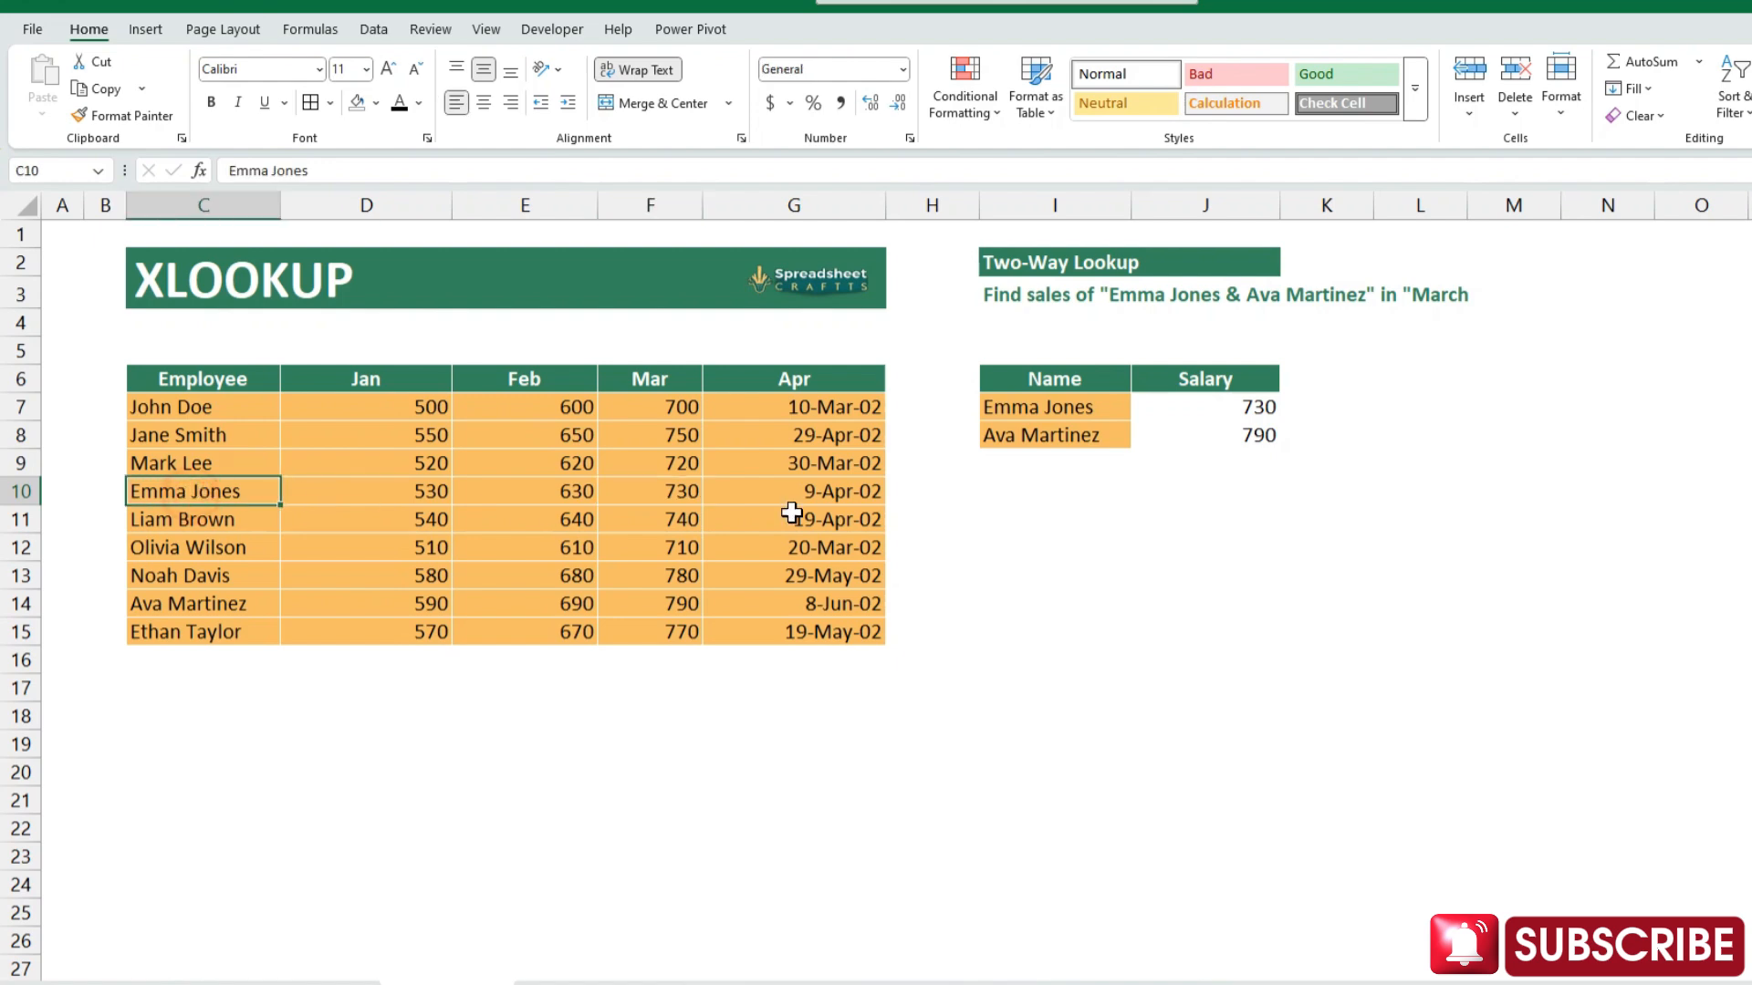
left_click(209, 600)
left_click(650, 602)
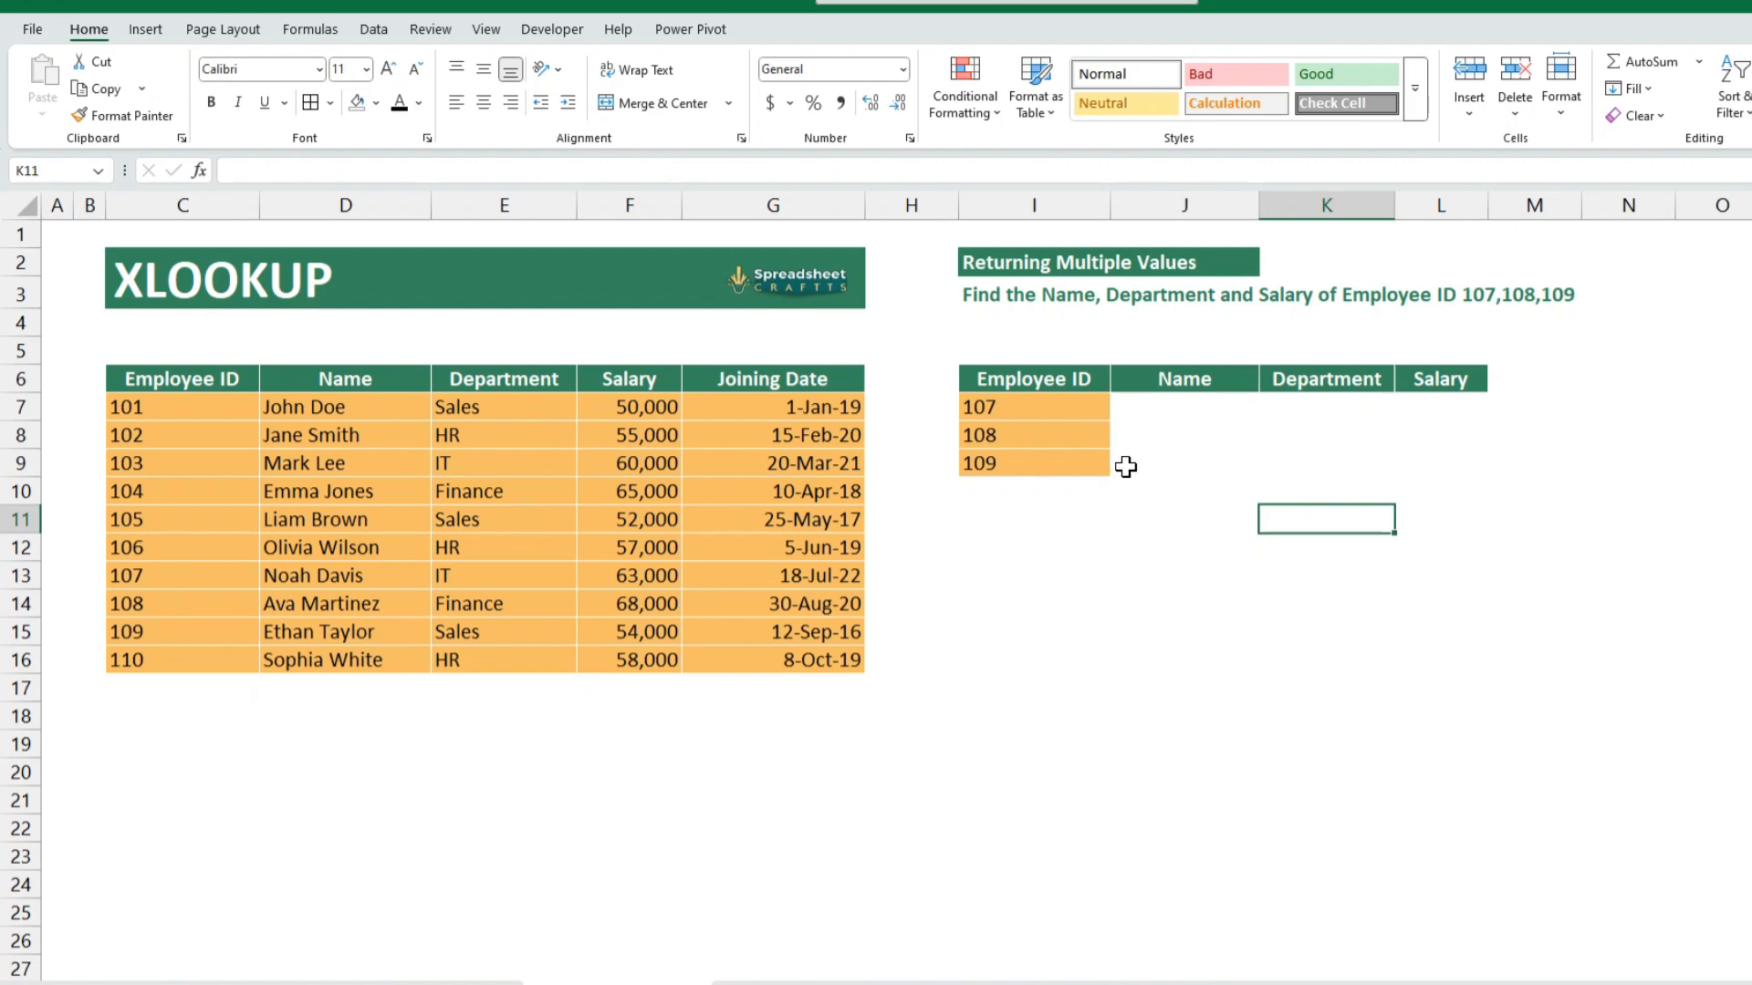
Step: Start the Returning Multiple Values XLOOKUP in J7 with I7 as lookup value and Employee ID range C7:C16 as lookup array
left_click(1140, 418)
type("=XLOOKUP(")
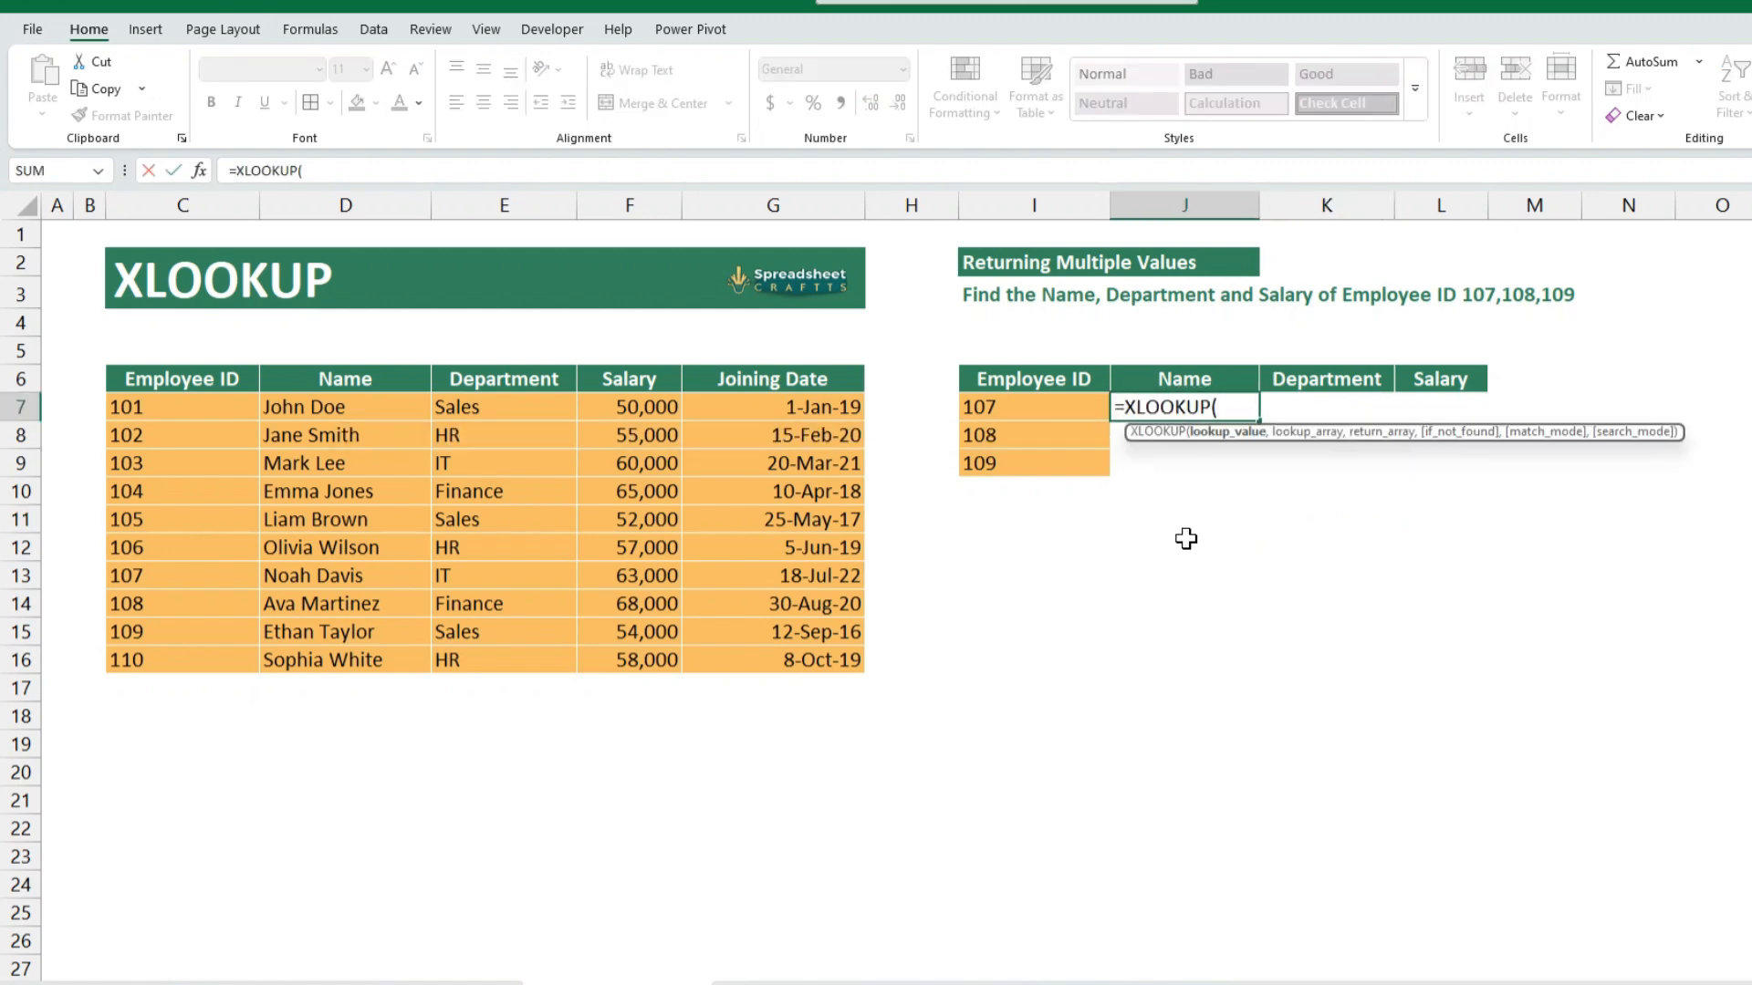
key("Left")
type(",")
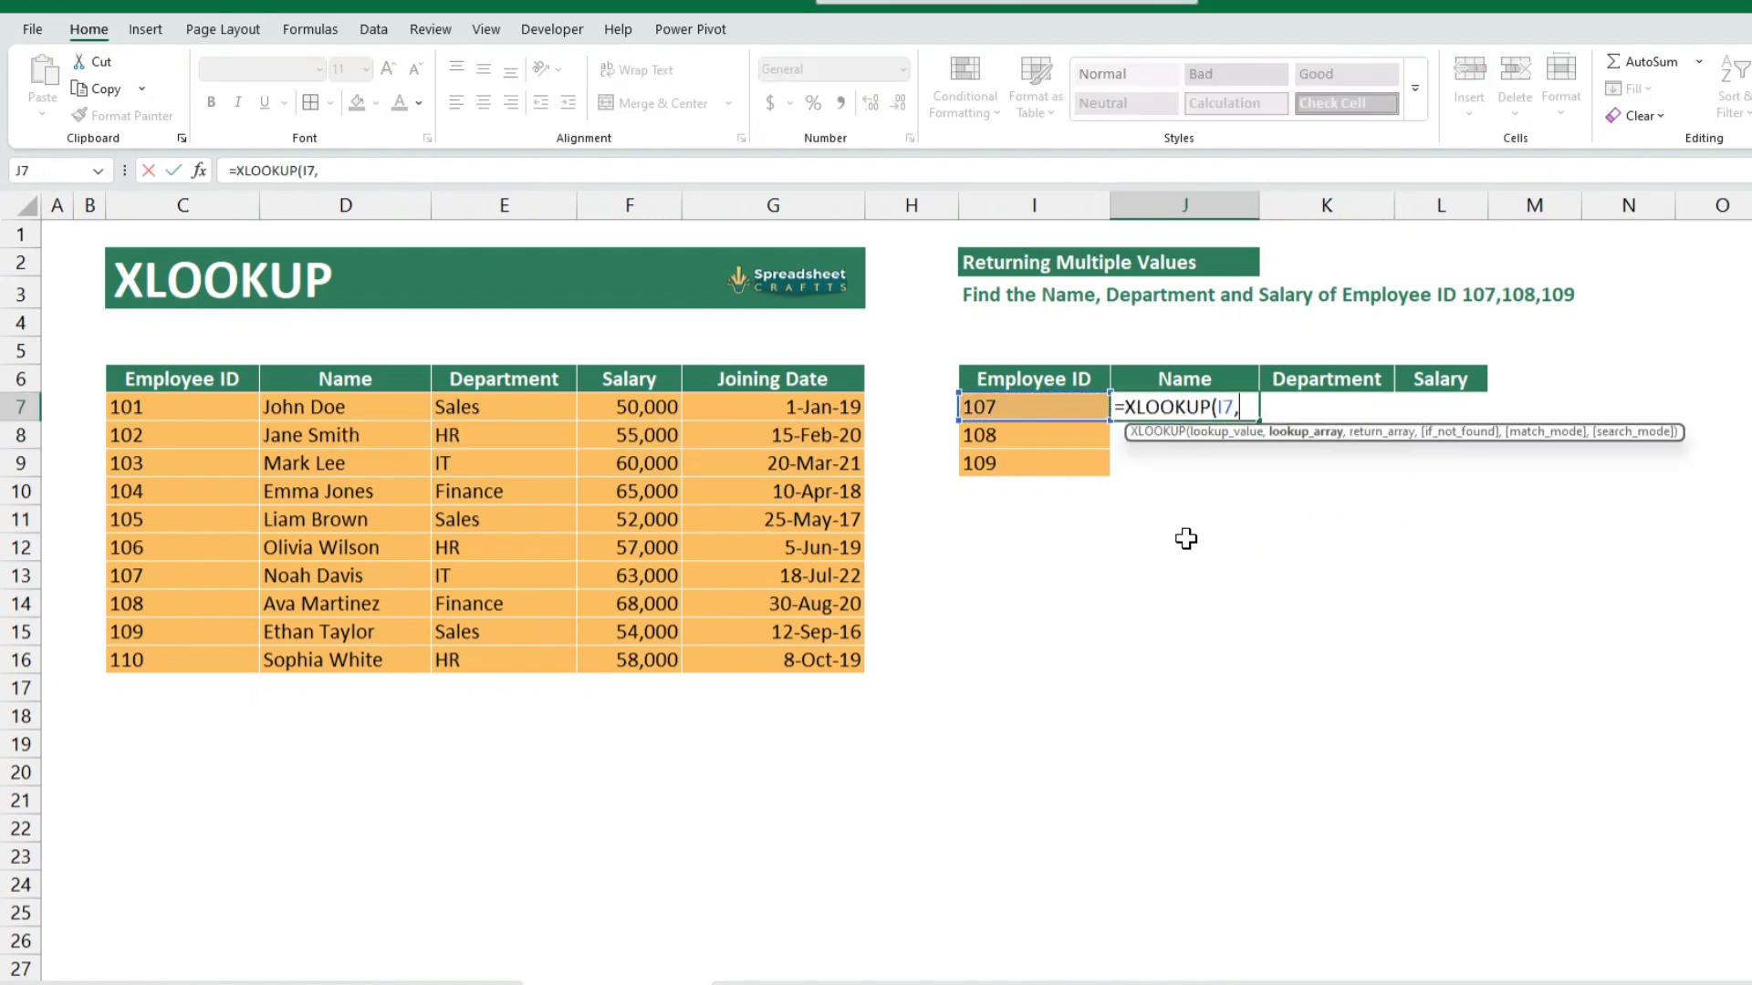
left_click_drag(165, 406, 180, 662)
type(",")
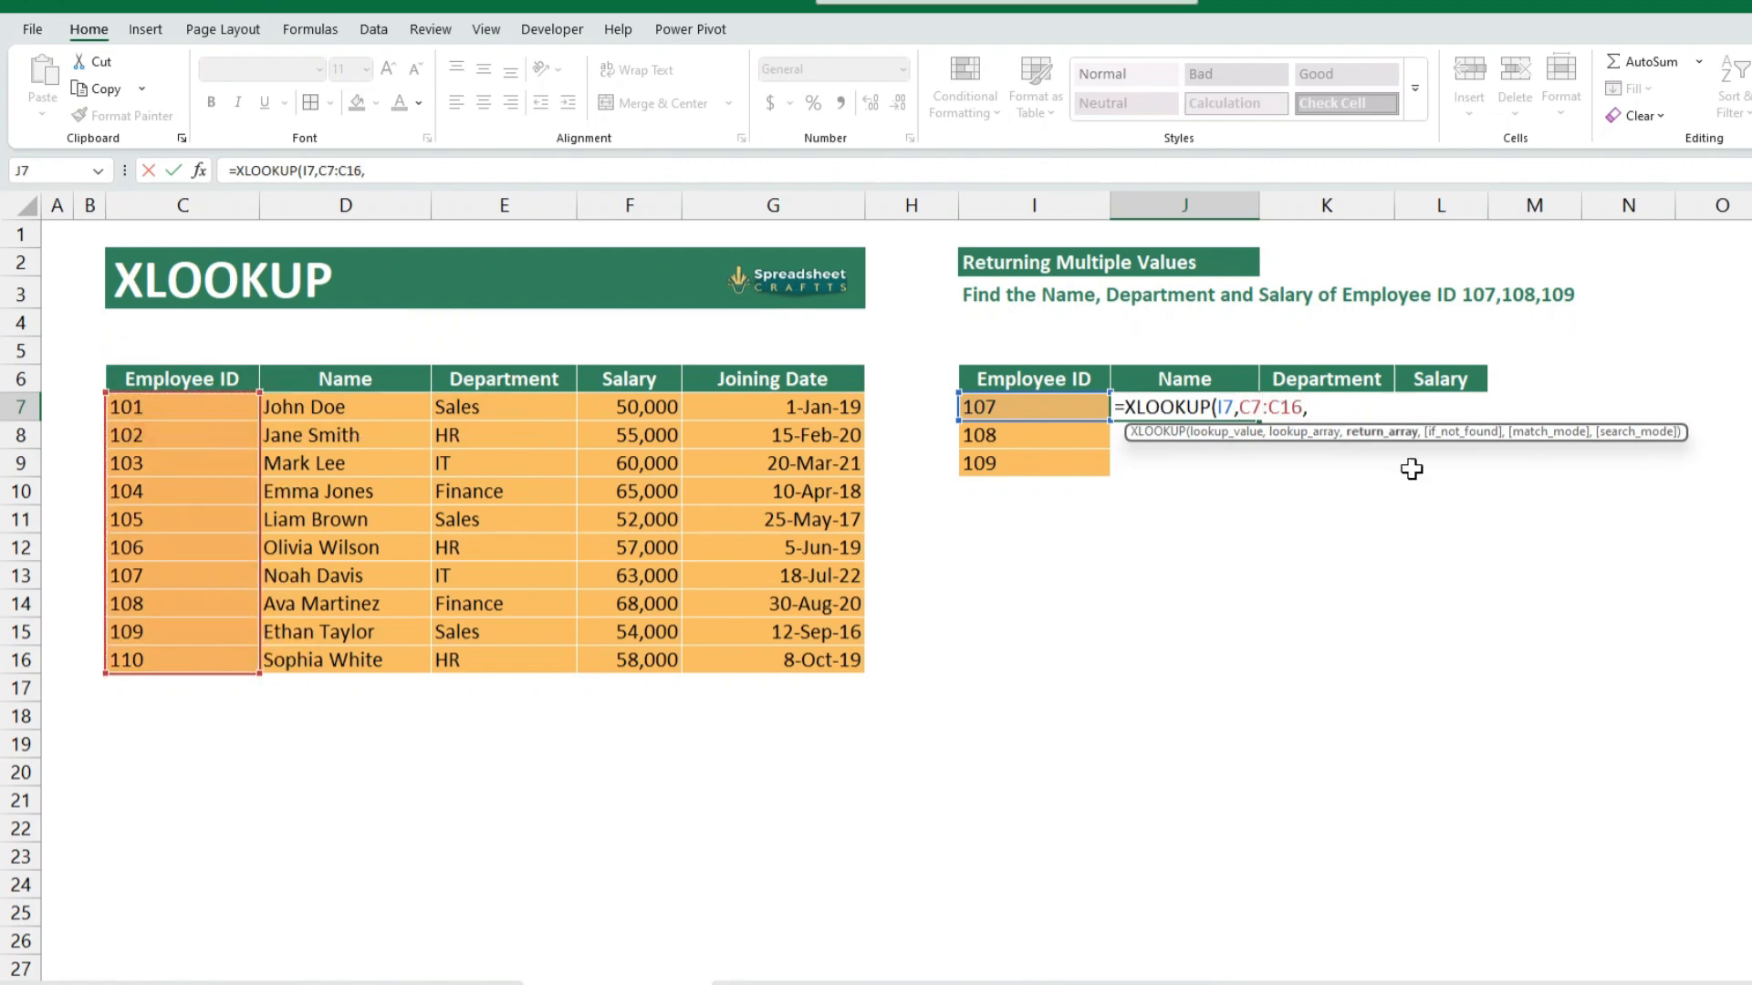
Step: Add the absolute return array $D$7:$F$16, make the lookup array absolute as $C$7:$C$16, and complete the formula
left_click_drag(321, 407, 612, 649)
key("F4")
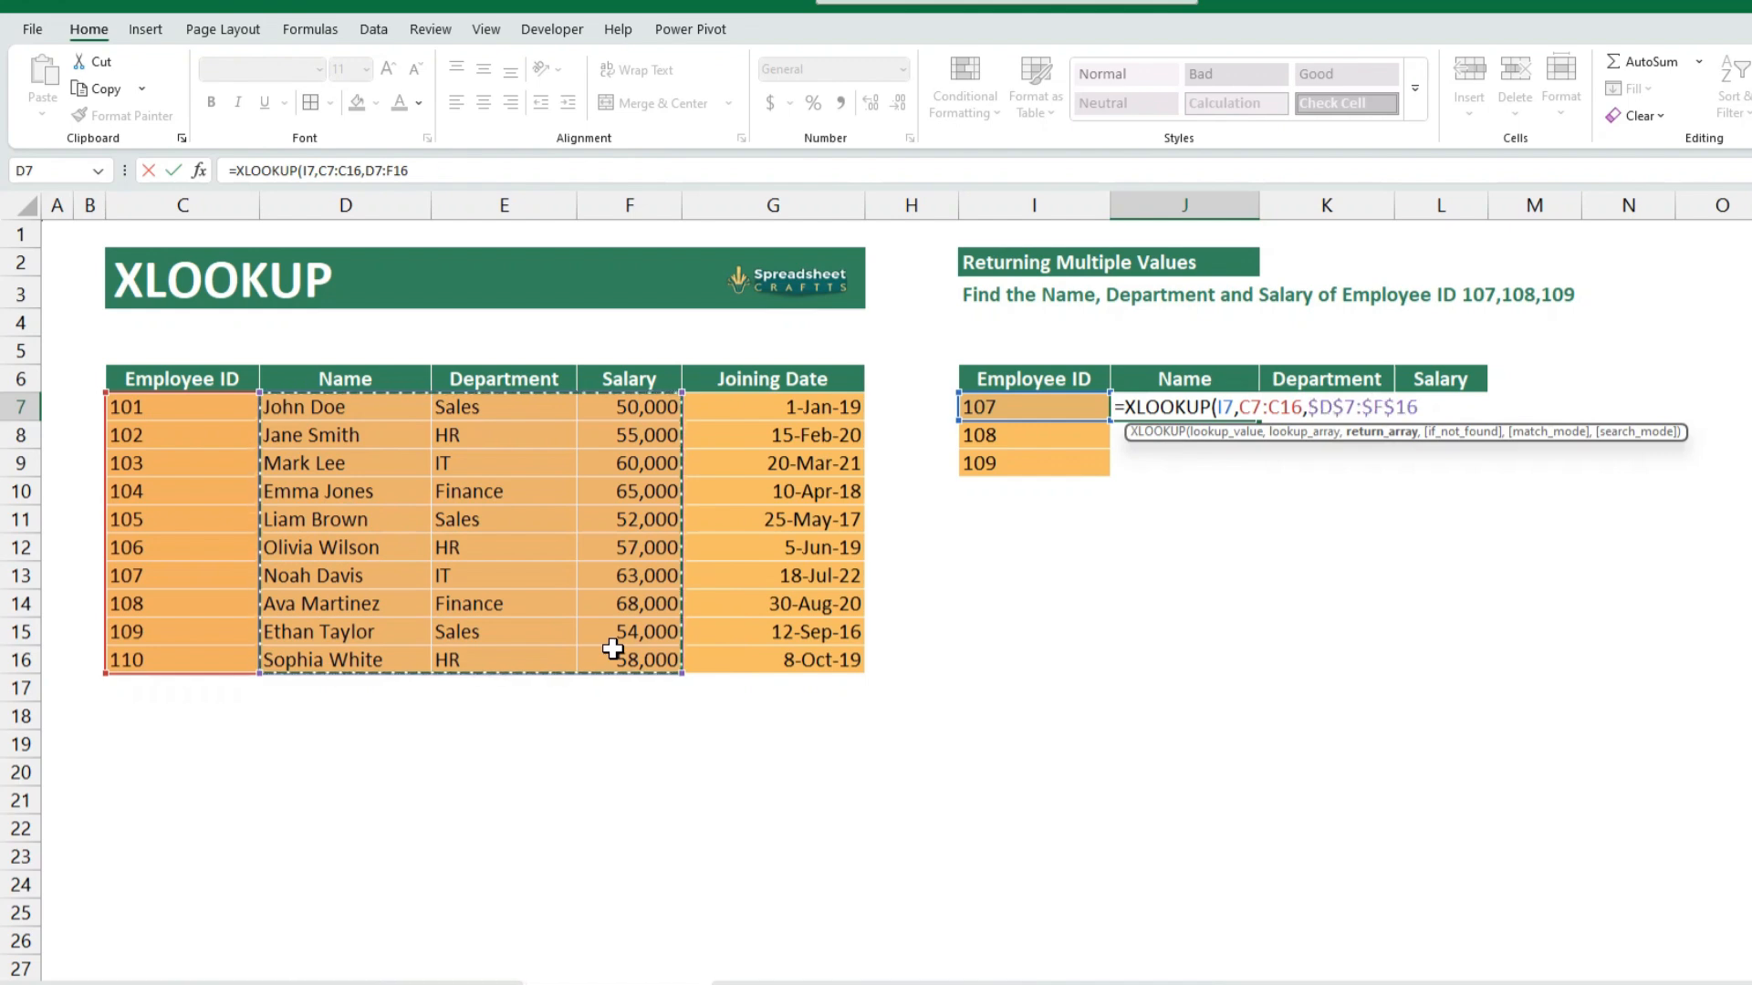
left_click_drag(1303, 408, 1241, 412)
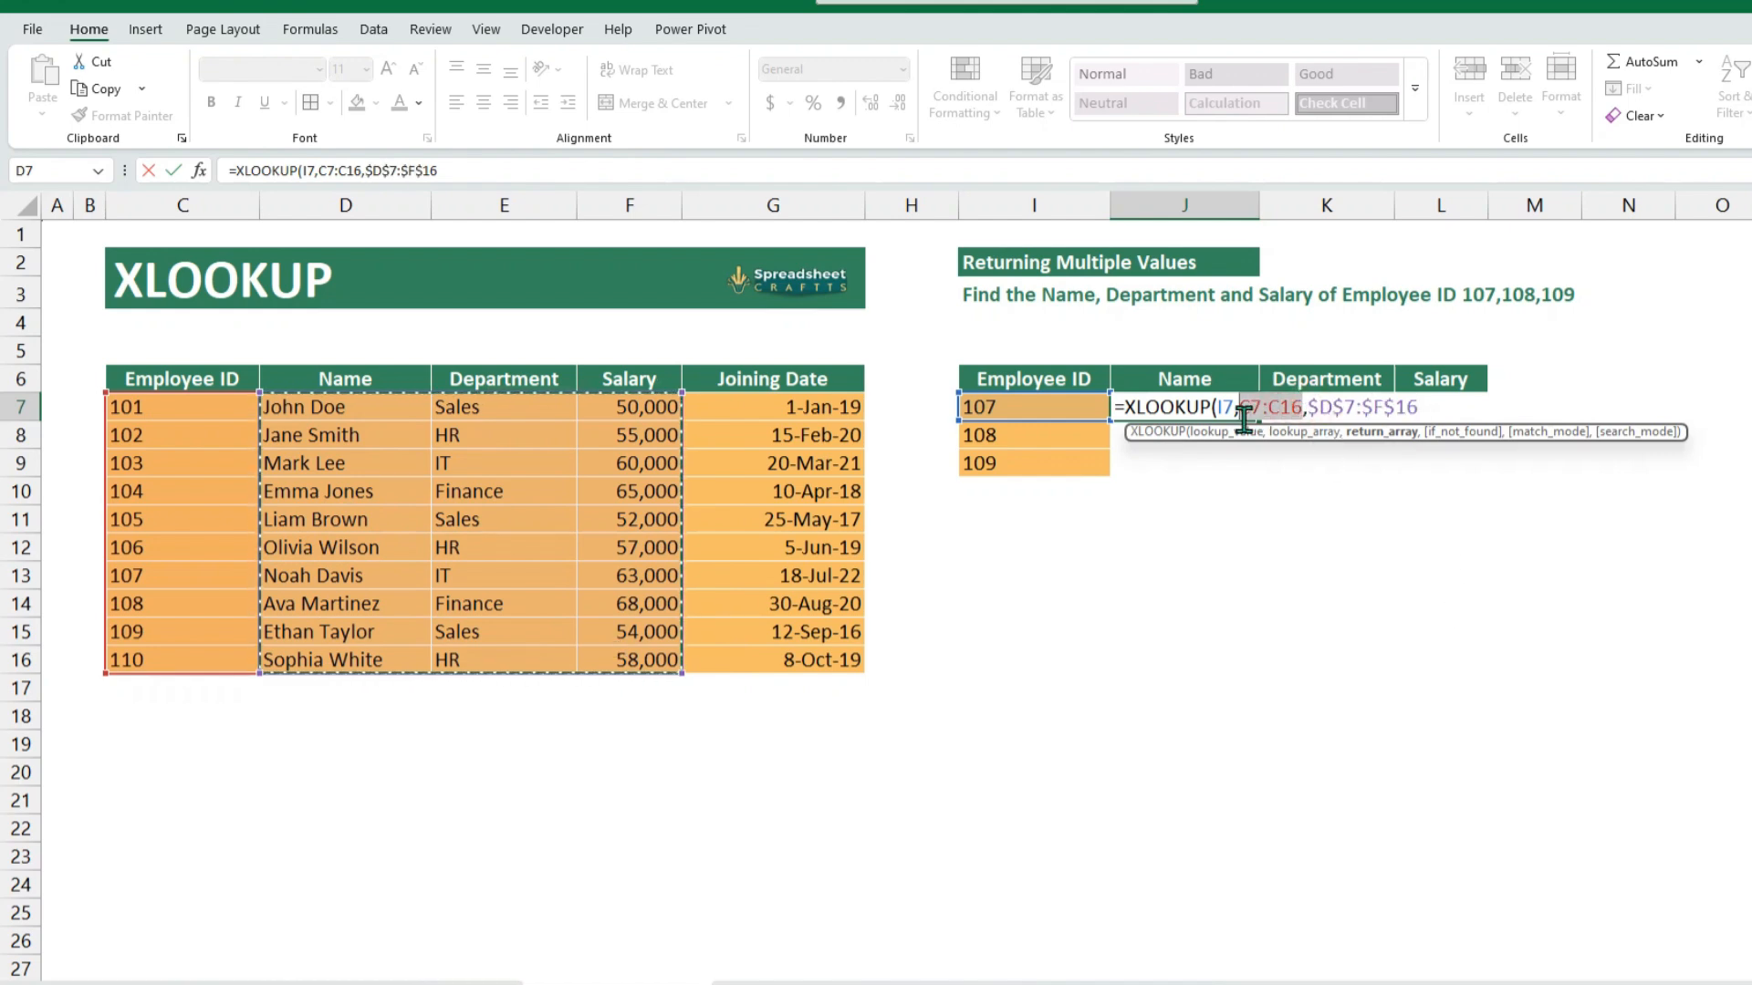
key("F4")
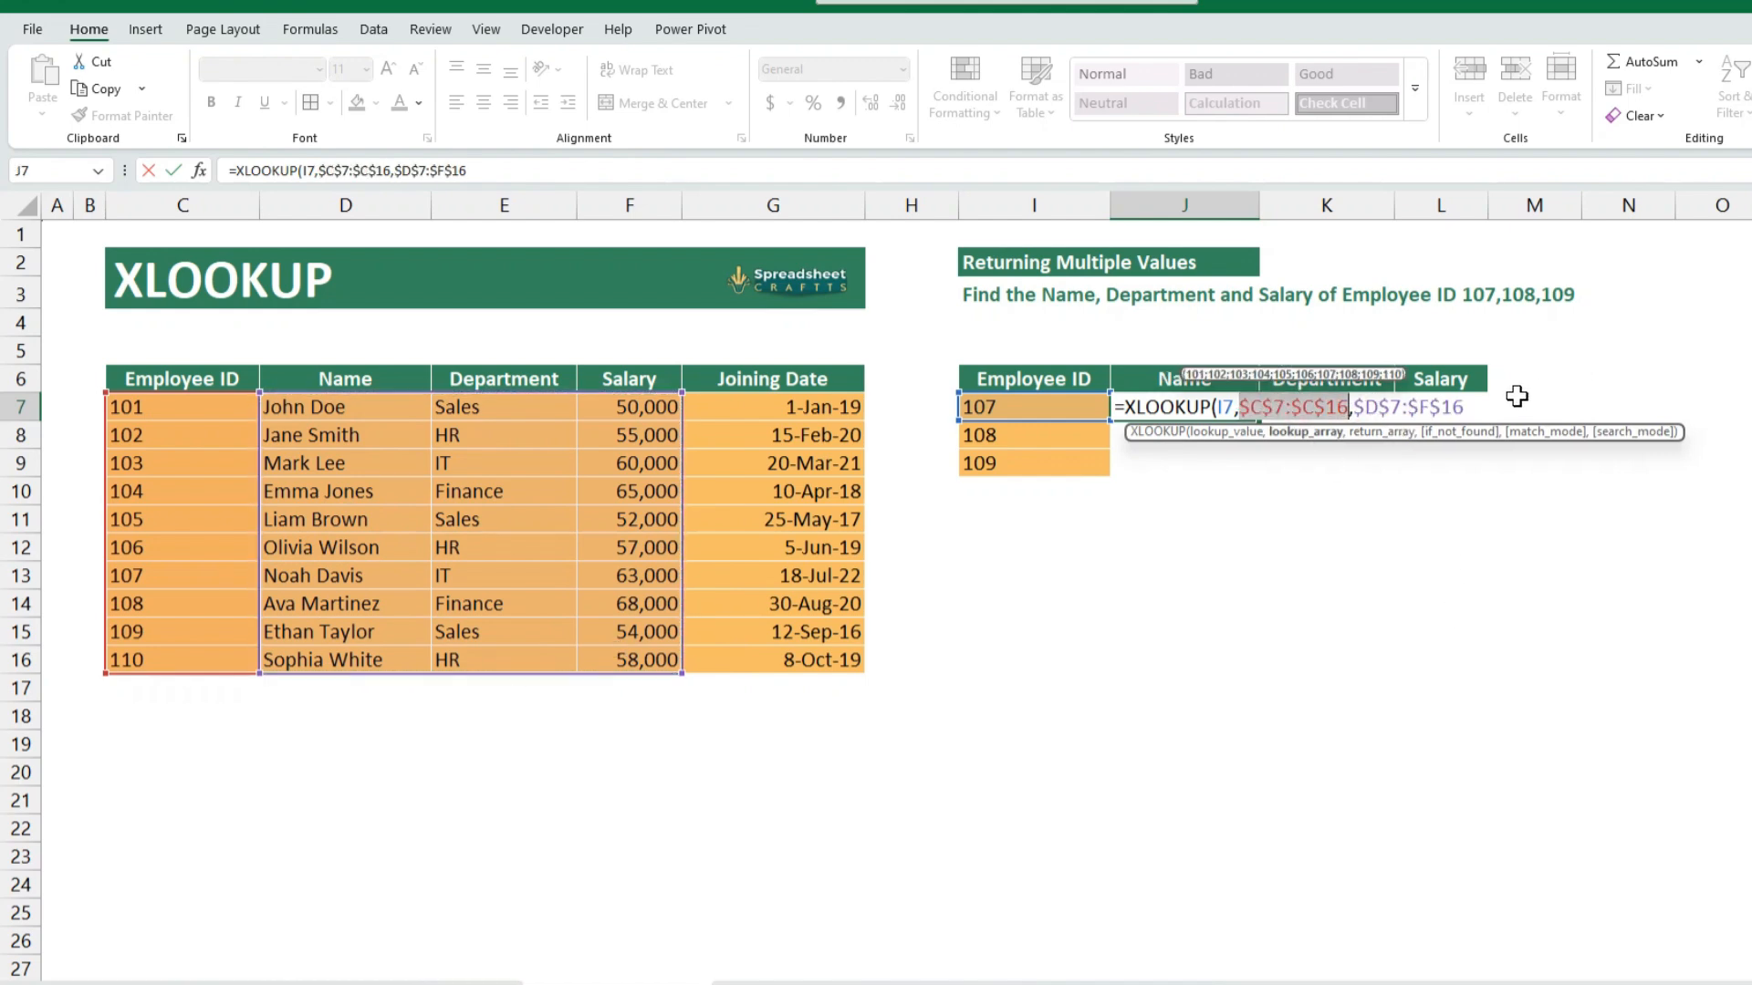
left_click(1467, 404)
type(")")
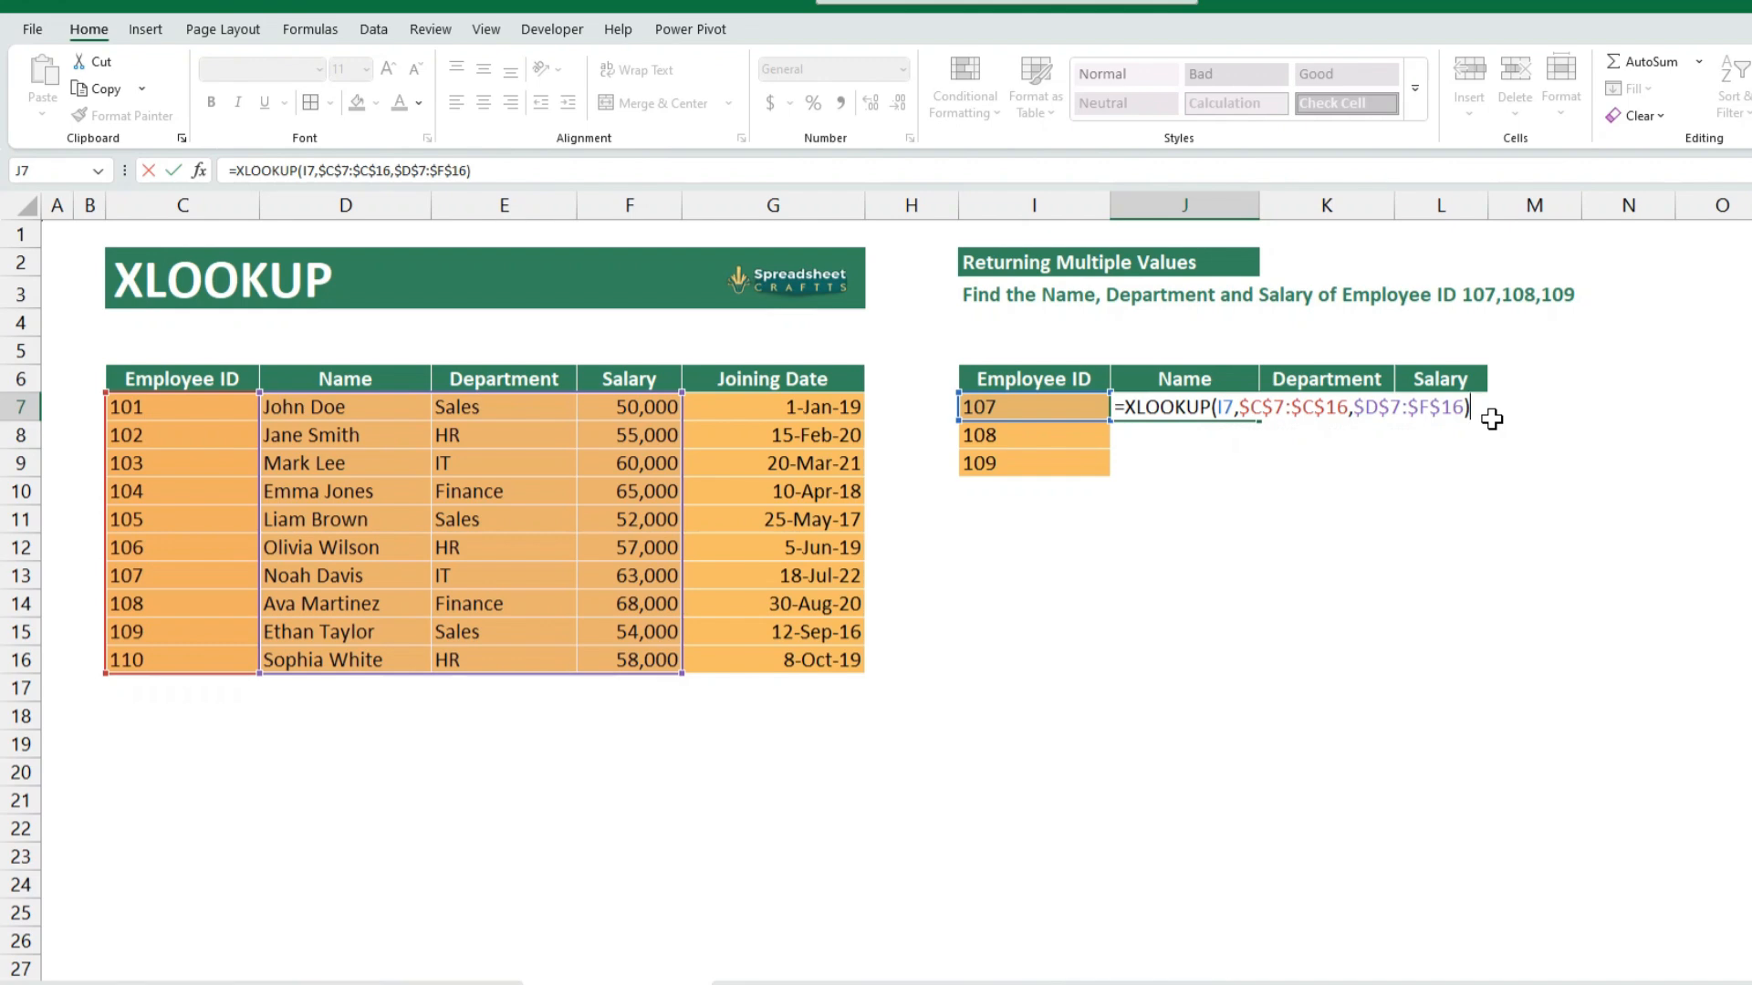
key("Return")
Step: Fill the multiple-value lookup from J7 down to J9 and check the results against employee 107's row in the table
key("Up")
key("shift+Down")
key("shift+Down")
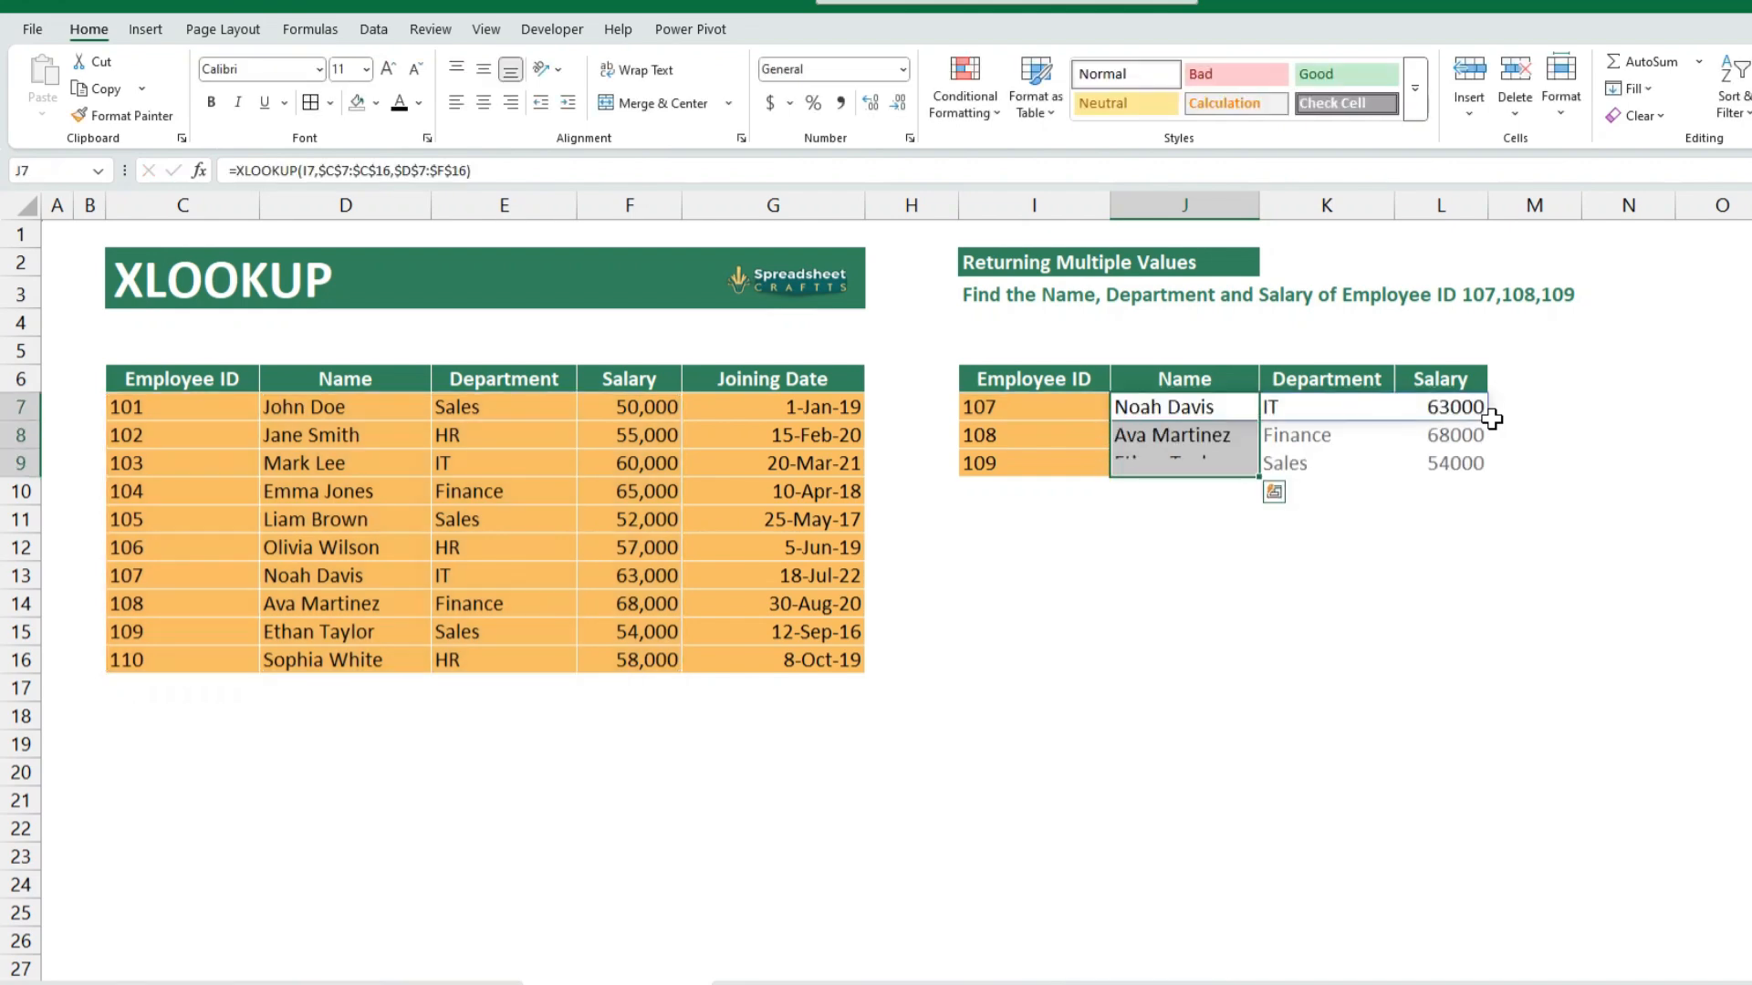
left_click(1487, 413)
left_click(1489, 436)
left_click(1470, 516)
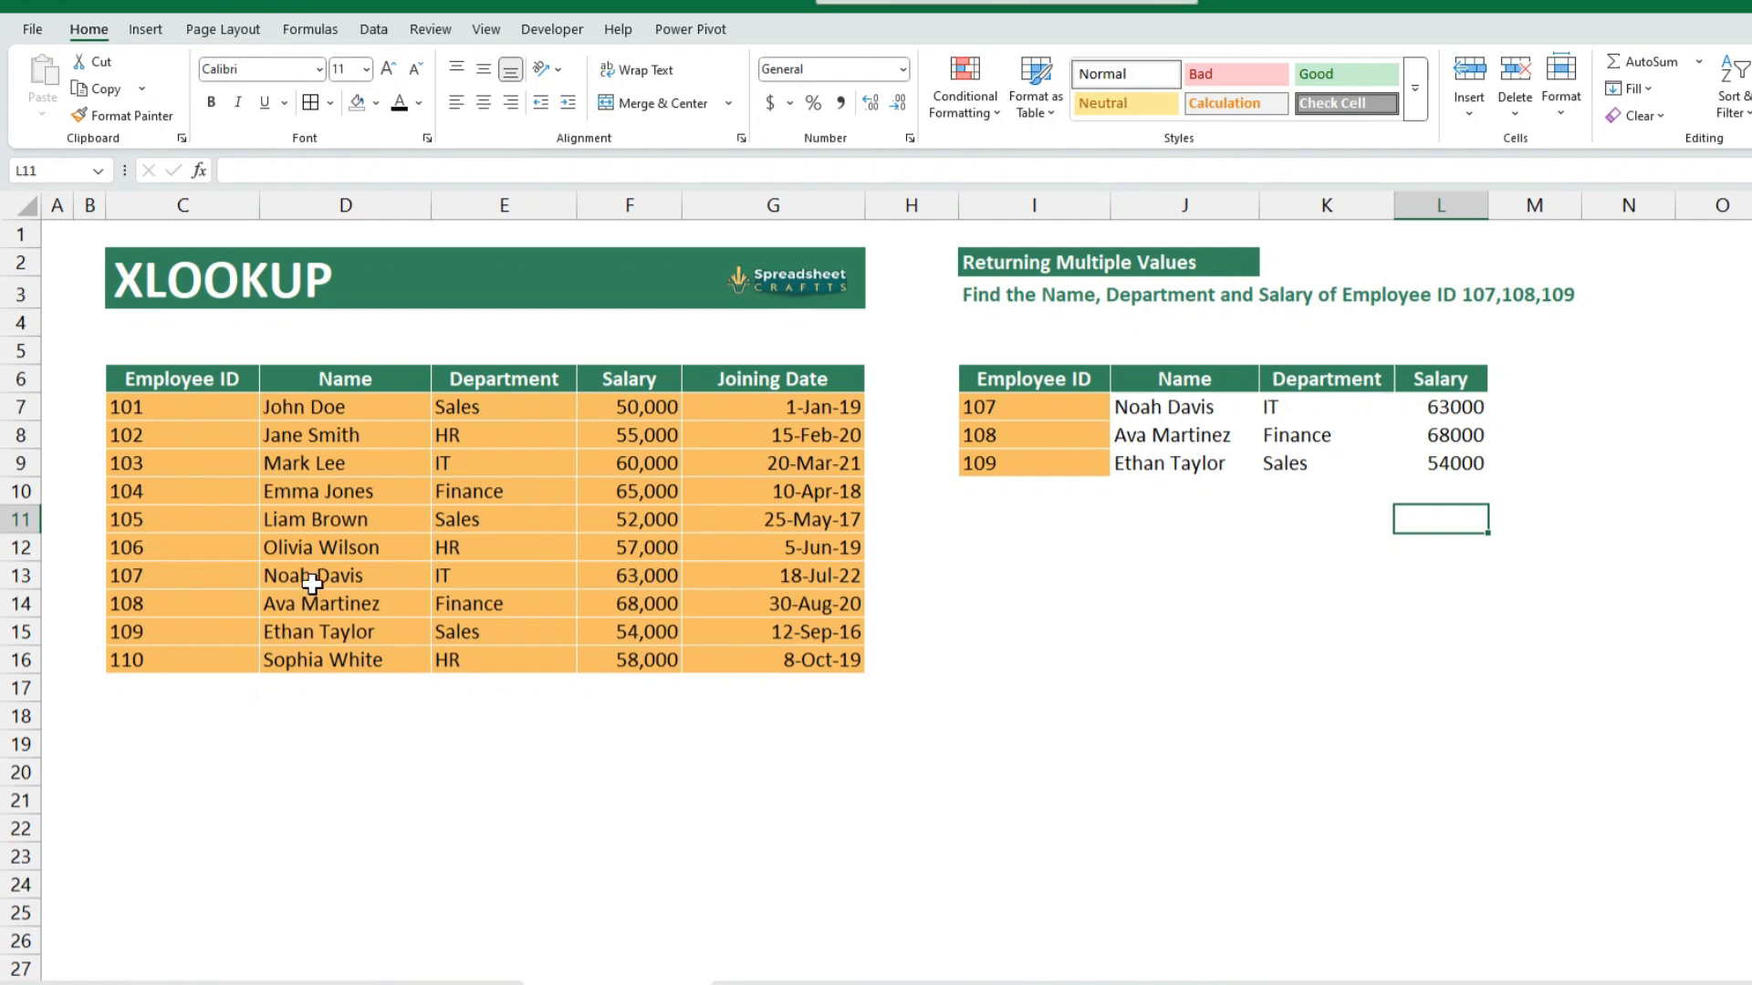
left_click(511, 582)
left_click(643, 577)
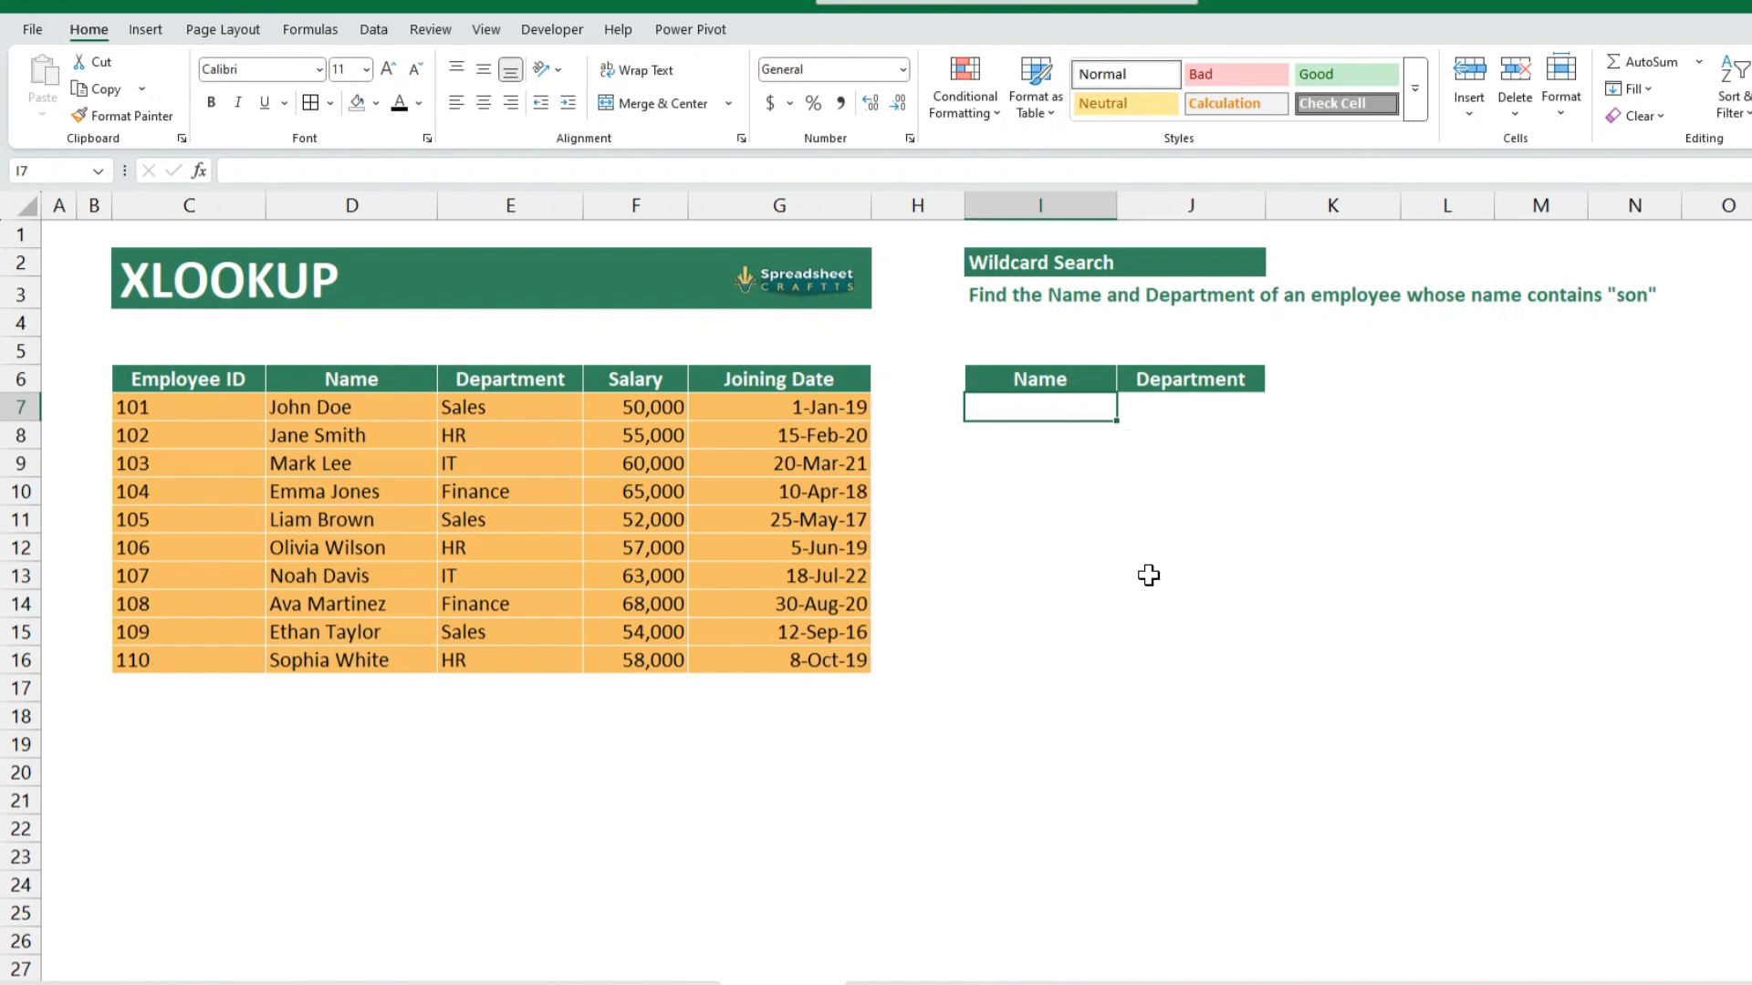
Step: Start the Wildcard Search XLOOKUP in I7 with "*son*" as lookup value and the Name range D7:D16 as lookup array
type("=")
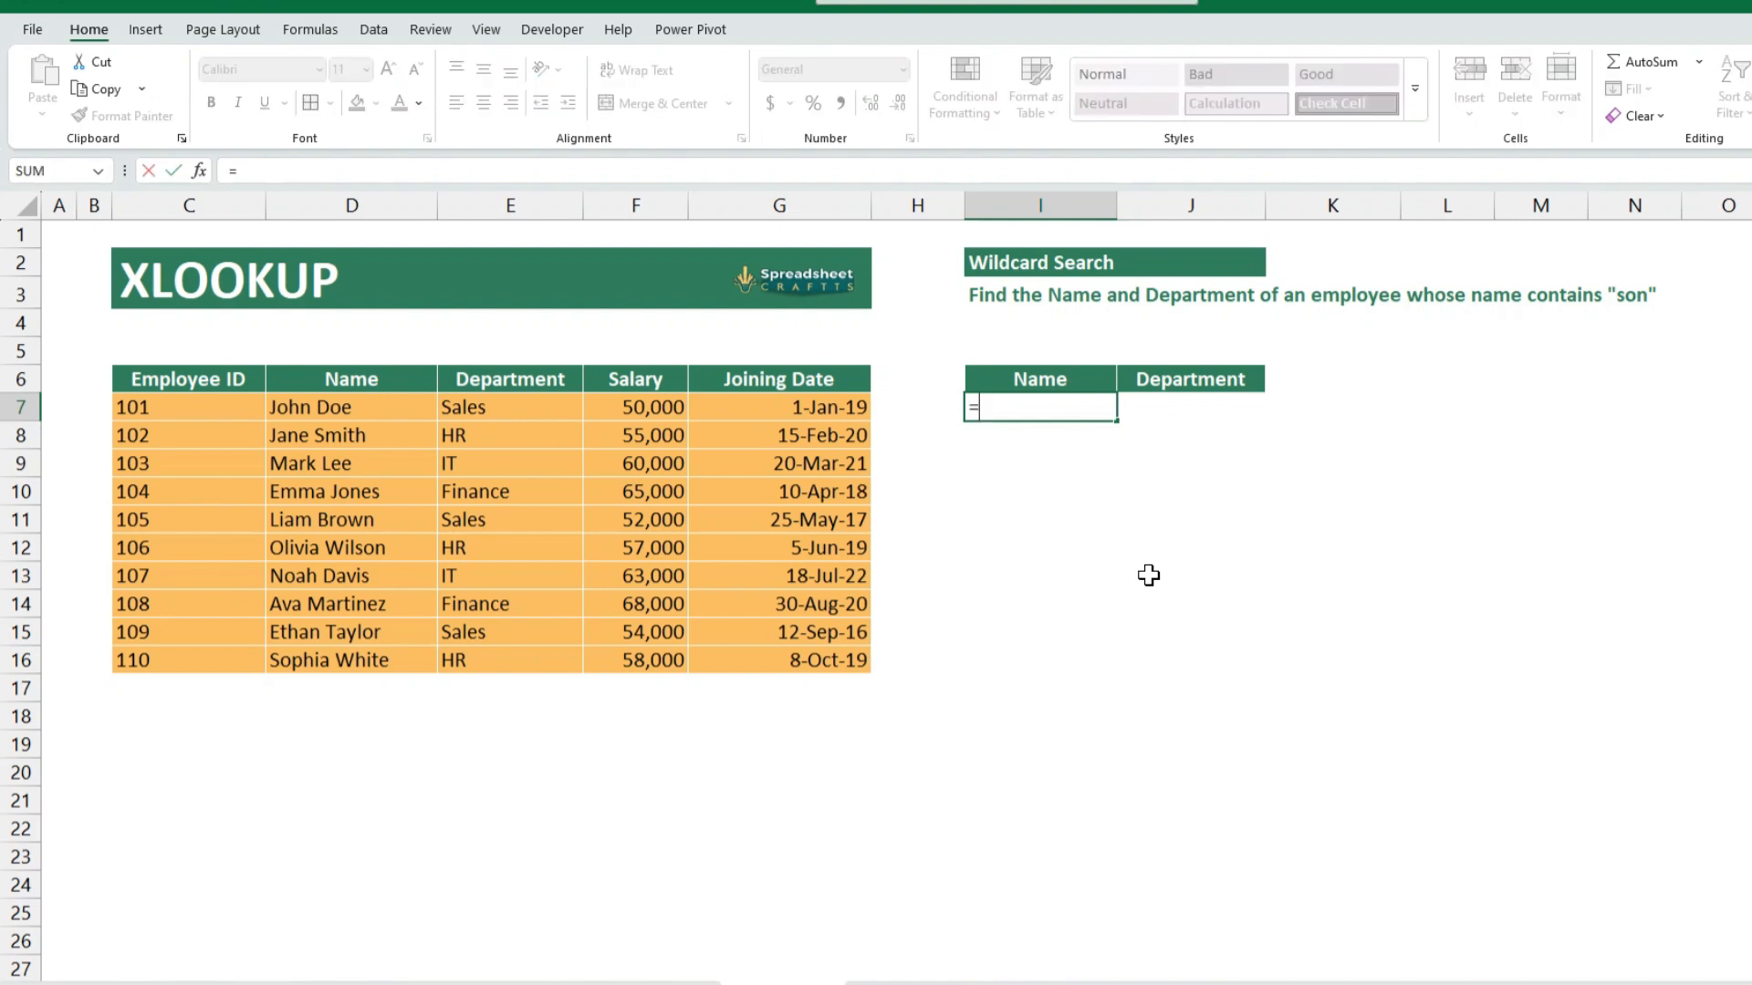
type("XLOOKUP(")
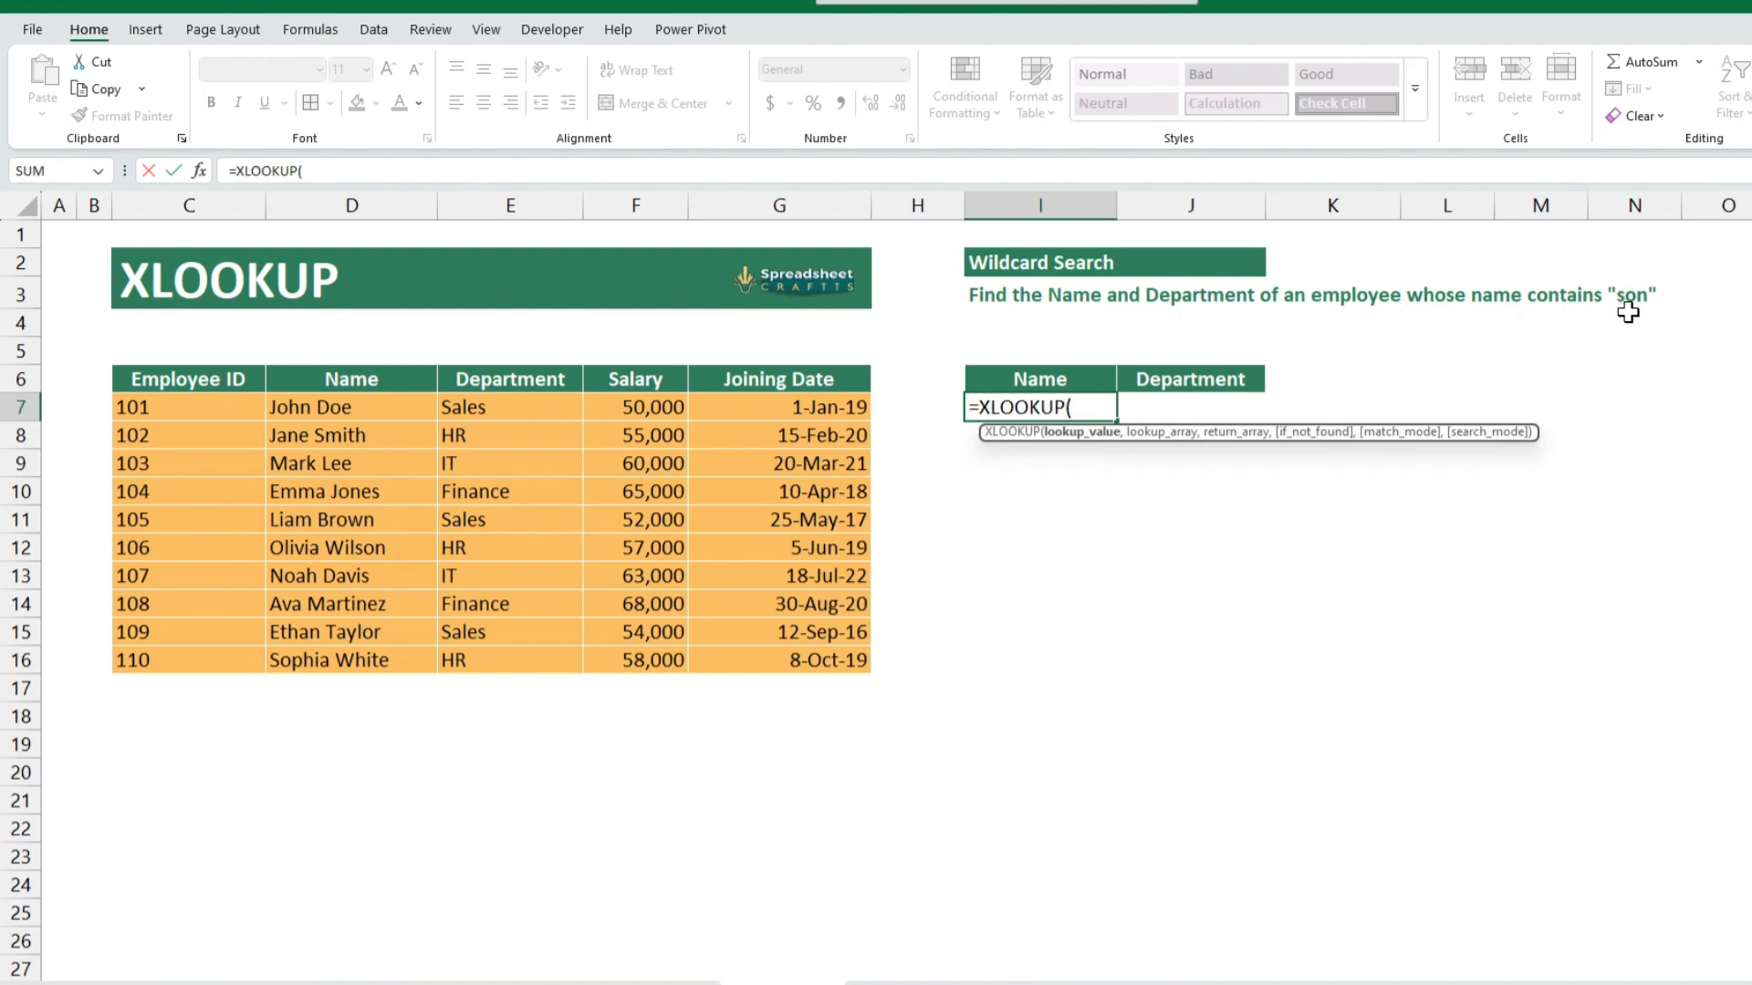
type("\"*son*\",")
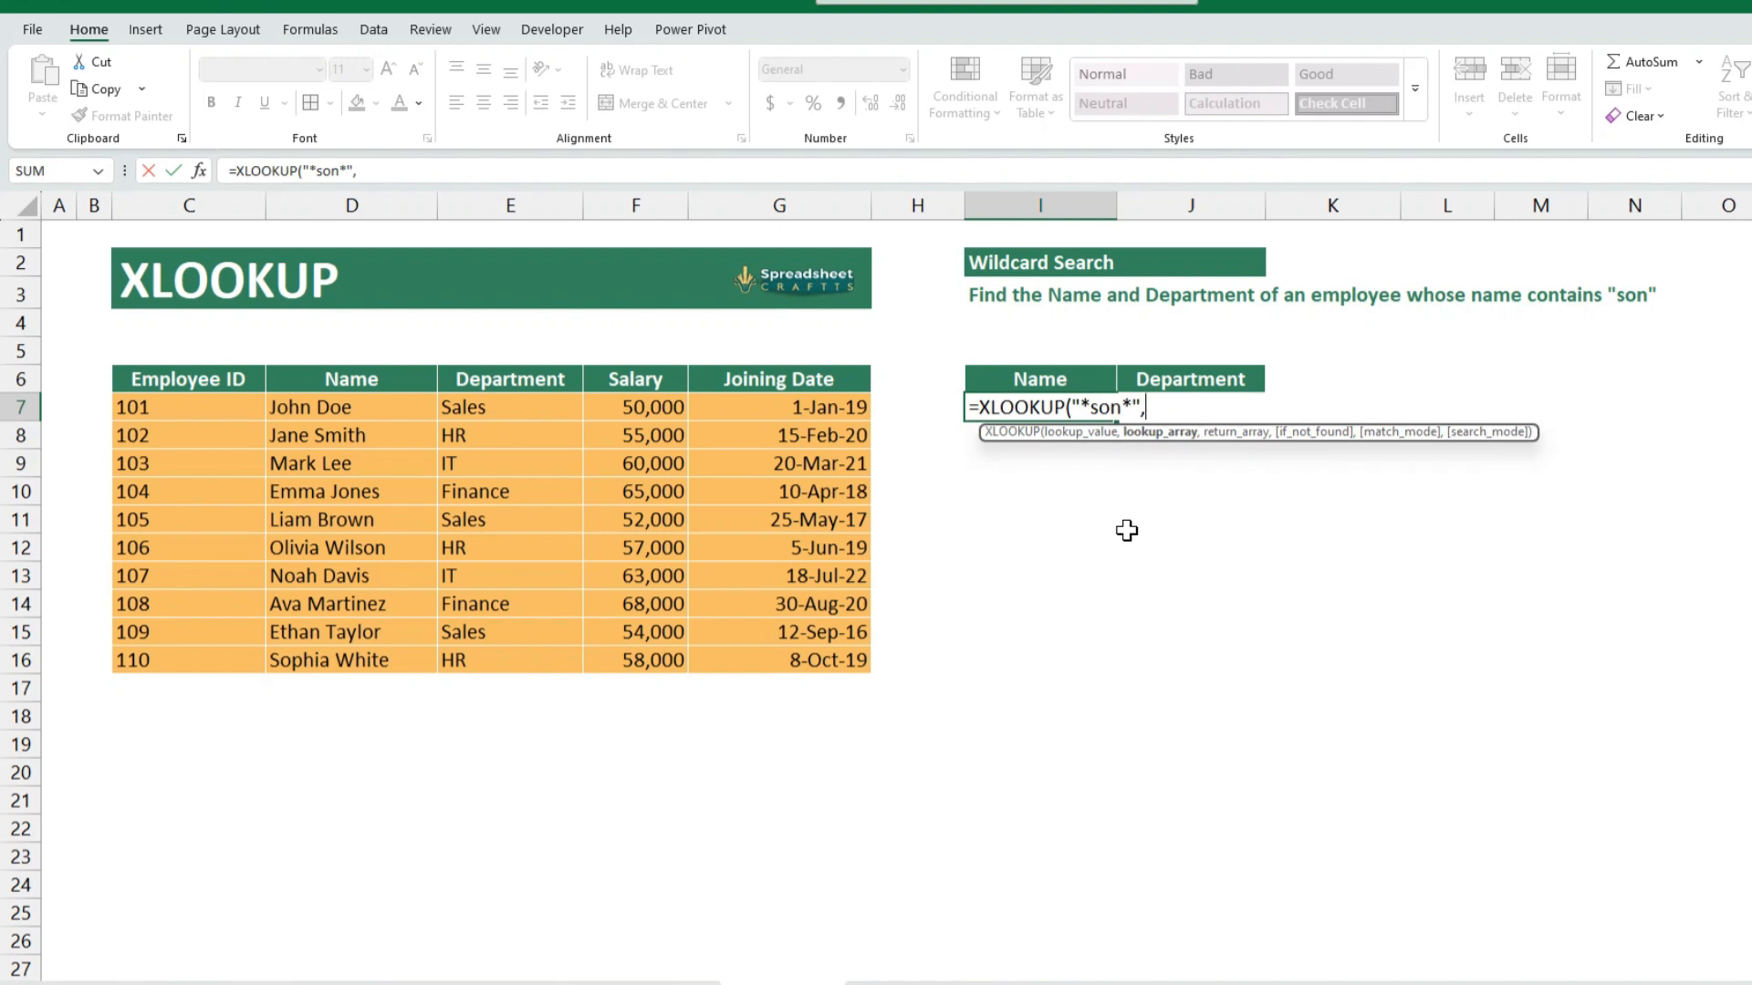
left_click_drag(378, 409, 371, 659)
type(",")
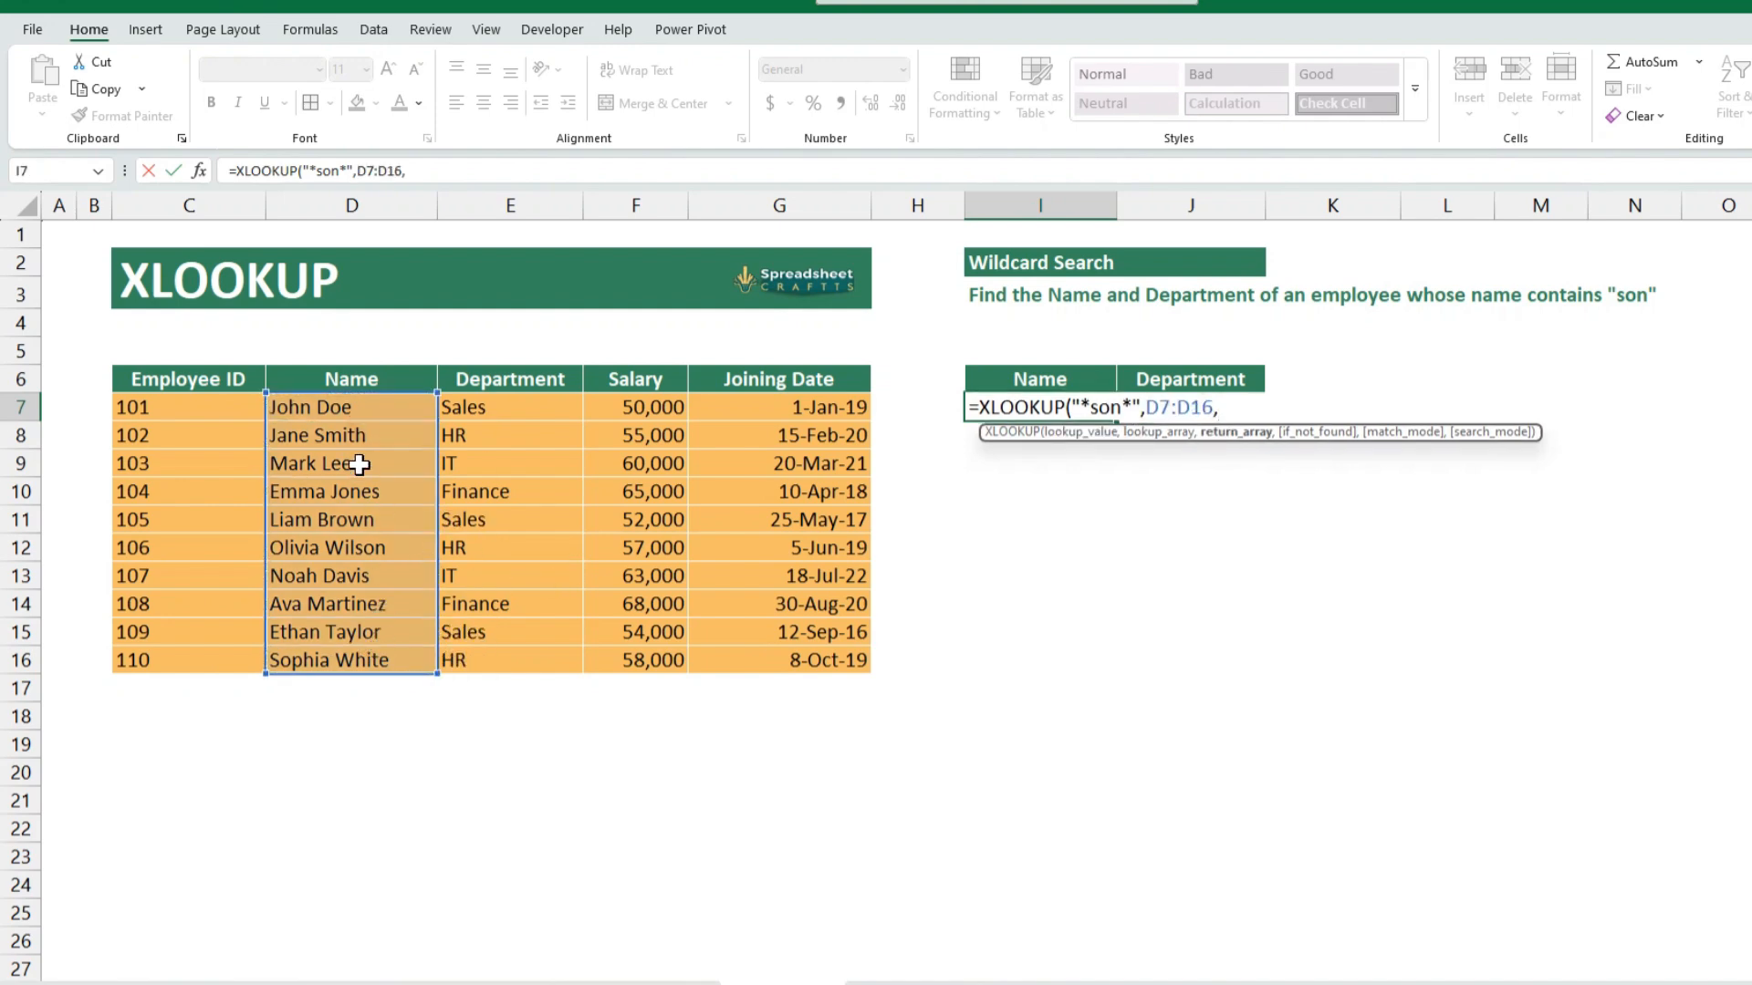
Step: Add the Name and Department range D7:E16 as return array and " " as the if_not_found value
left_click_drag(330, 408, 549, 667)
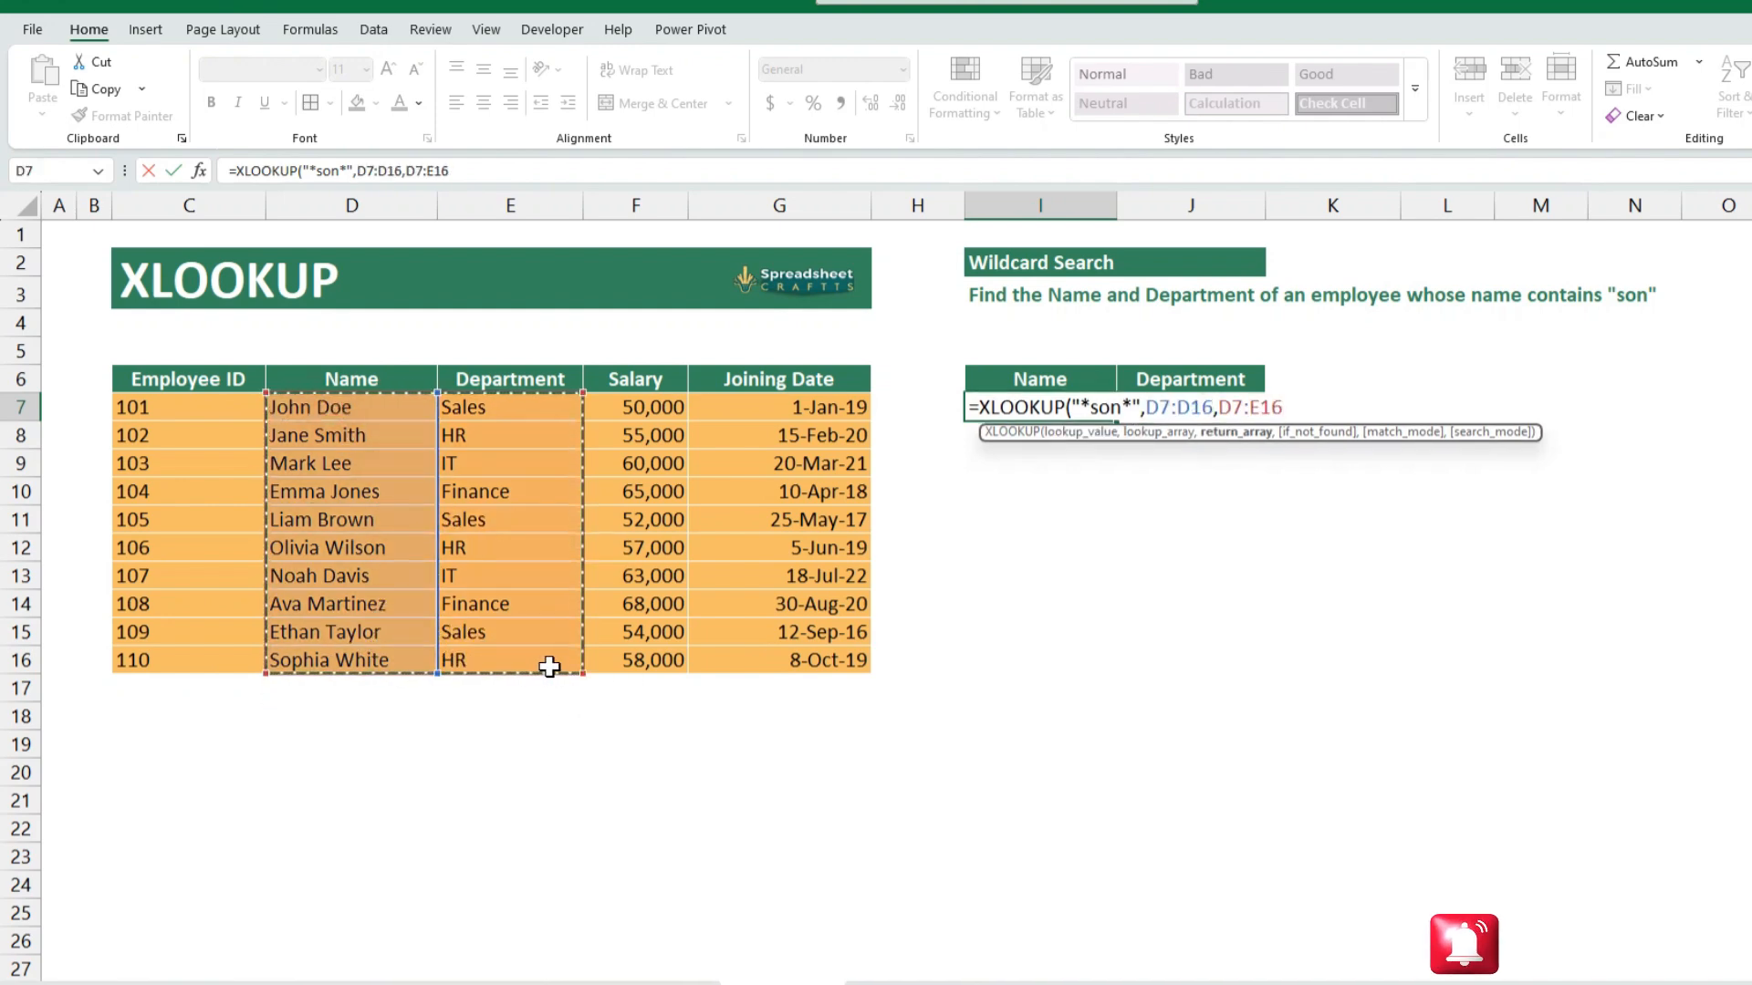
type(",\"")
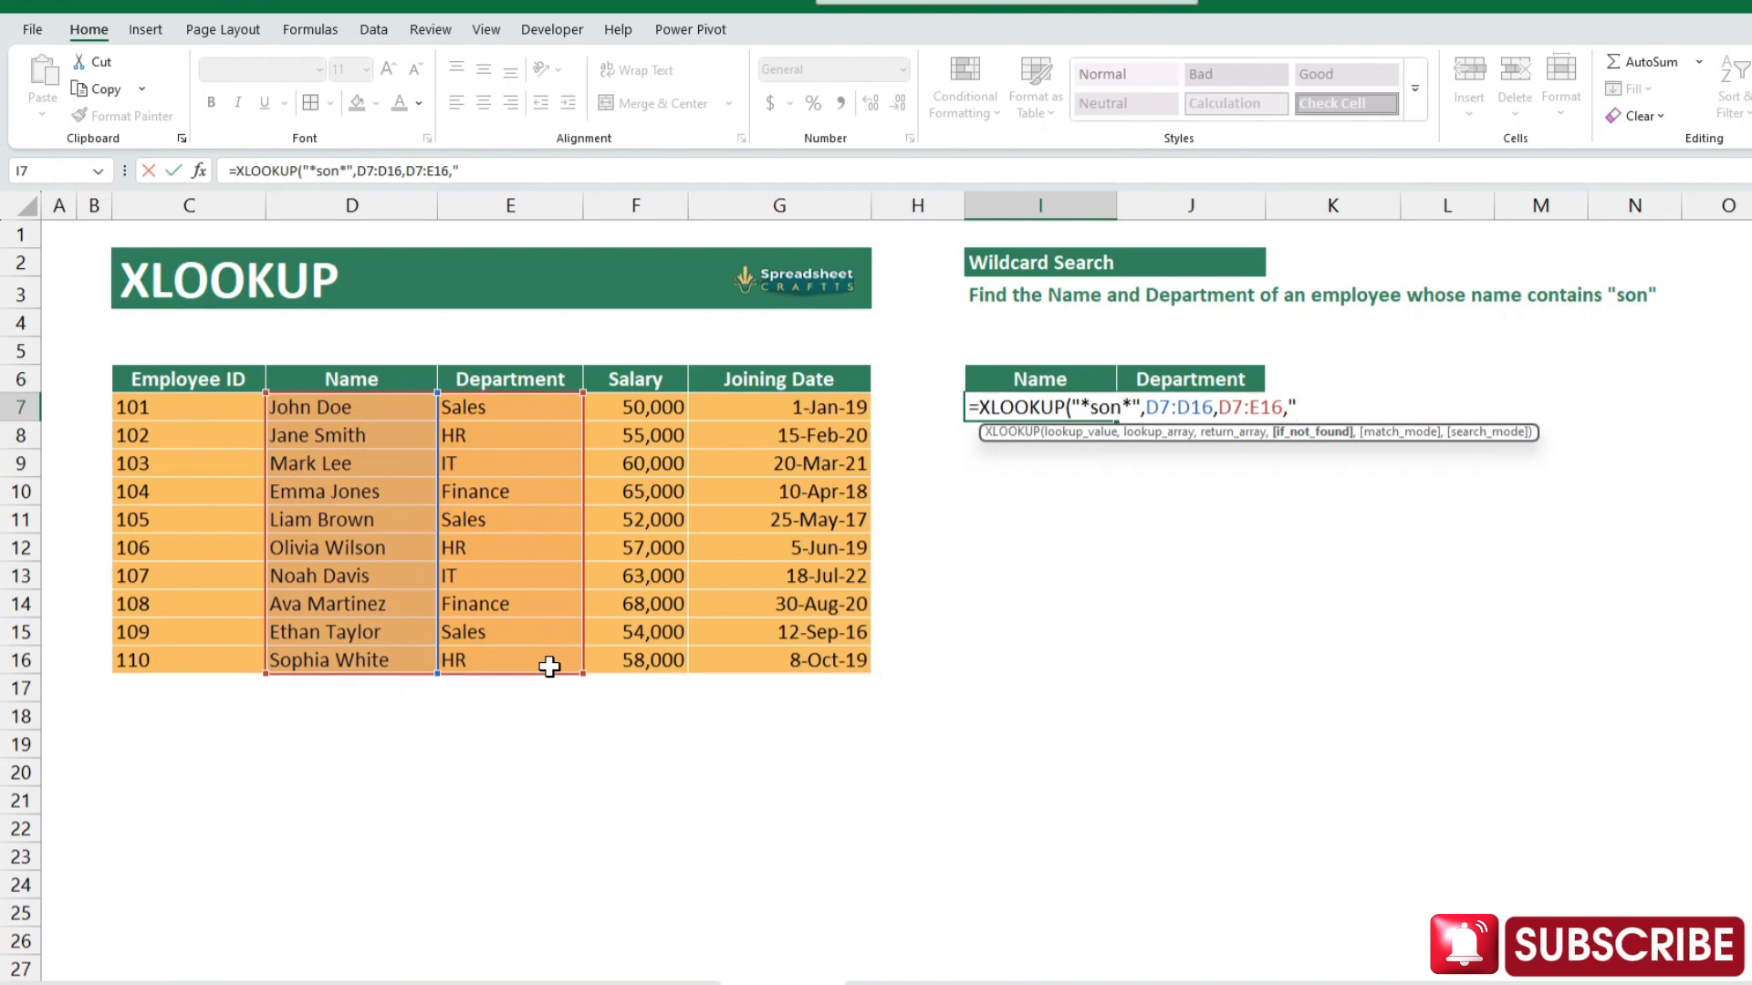
type(" \",")
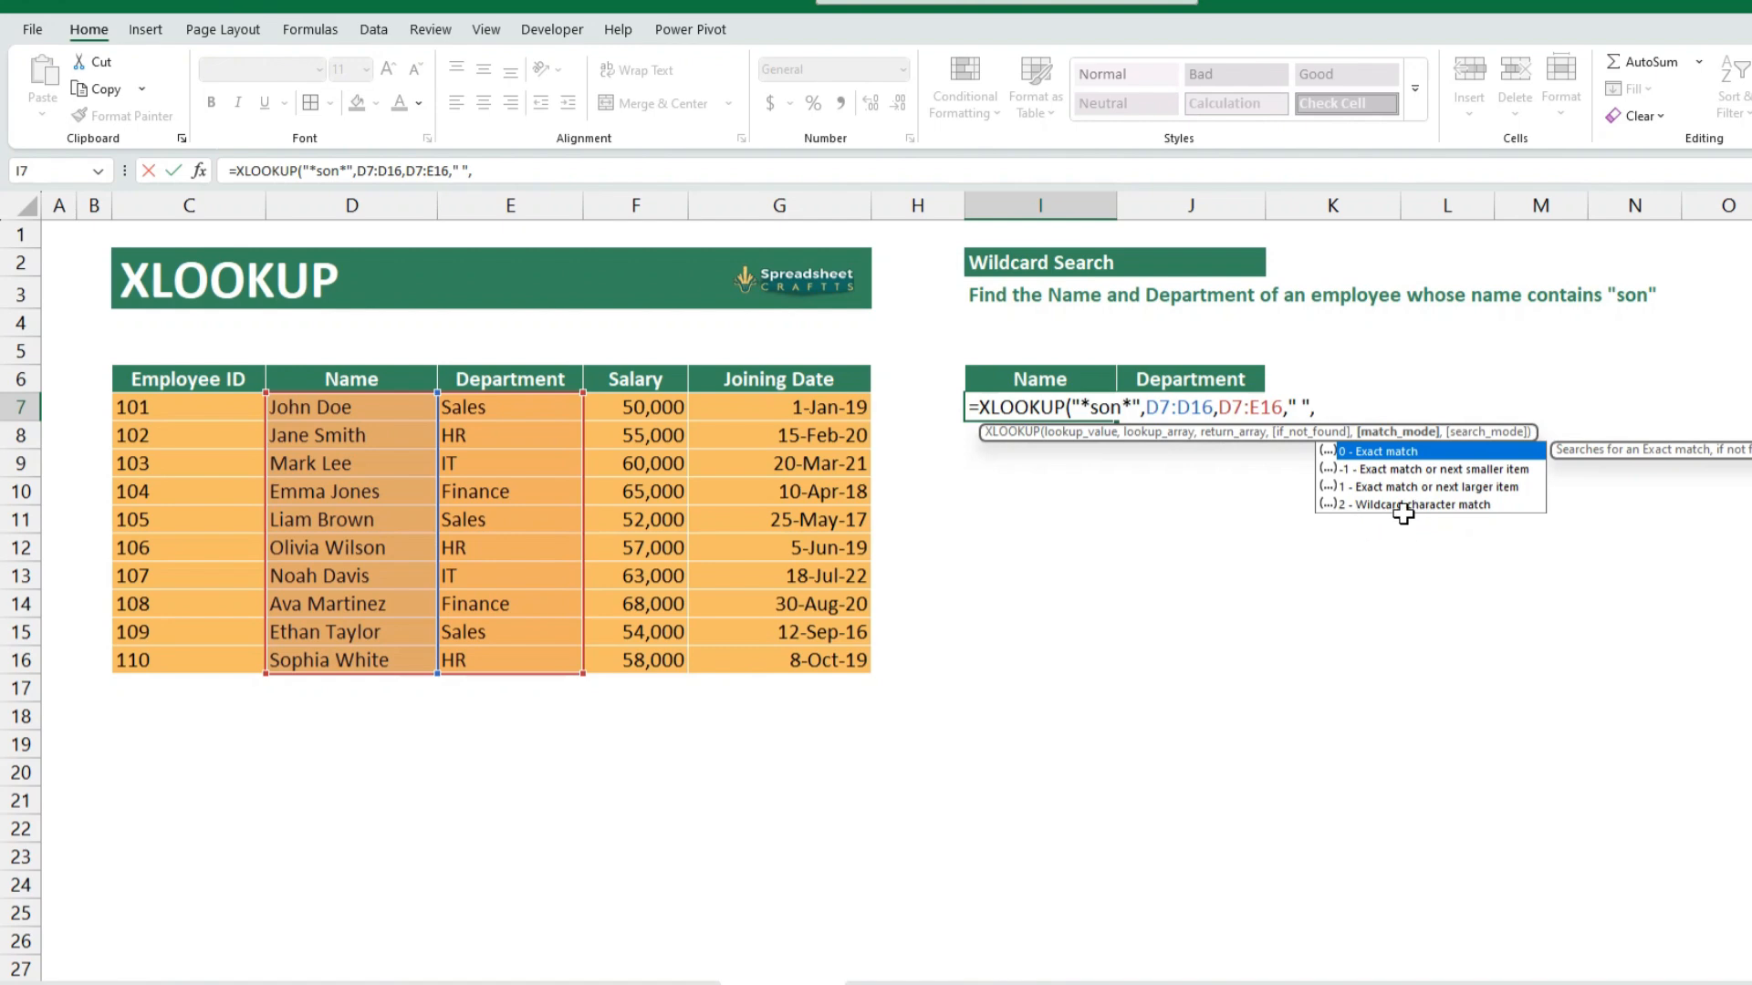
Step: Complete the I7 formula with wildcard match mode 2 and compare the returned name and department with sheet row 12 of the table
type("2)")
key("Return")
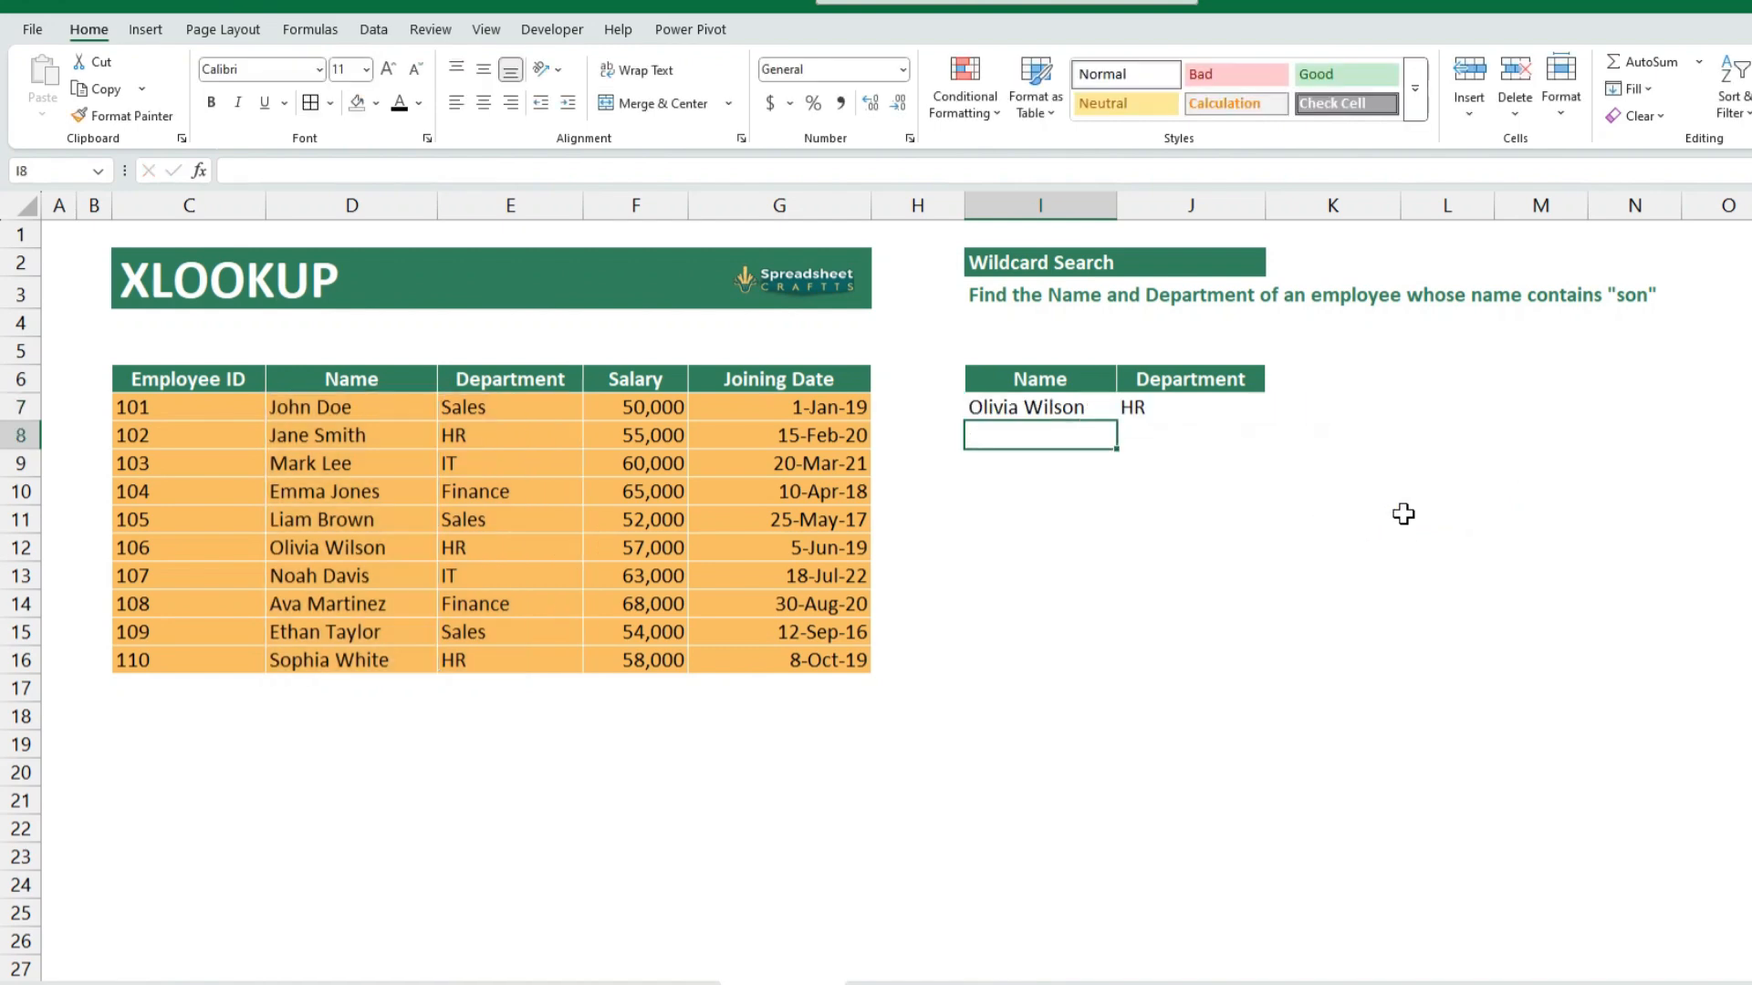
left_click(1076, 408)
left_click_drag(1127, 408, 1139, 409)
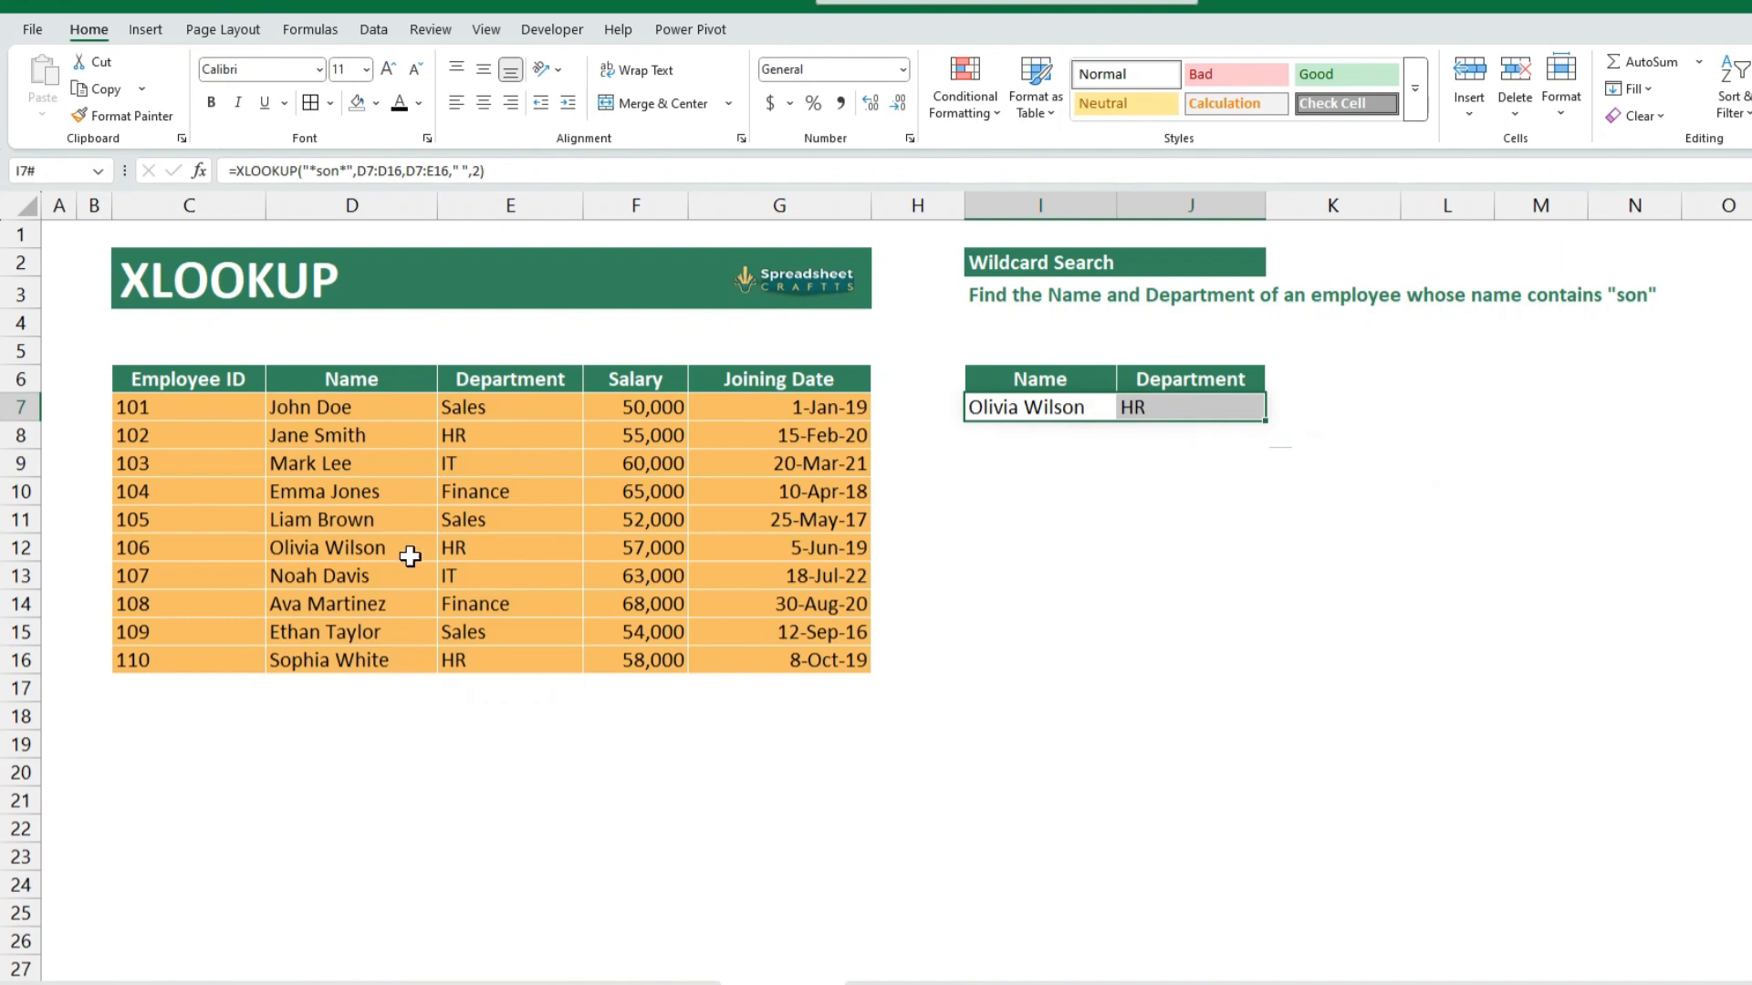
left_click(368, 548)
left_click_drag(492, 537, 498, 546)
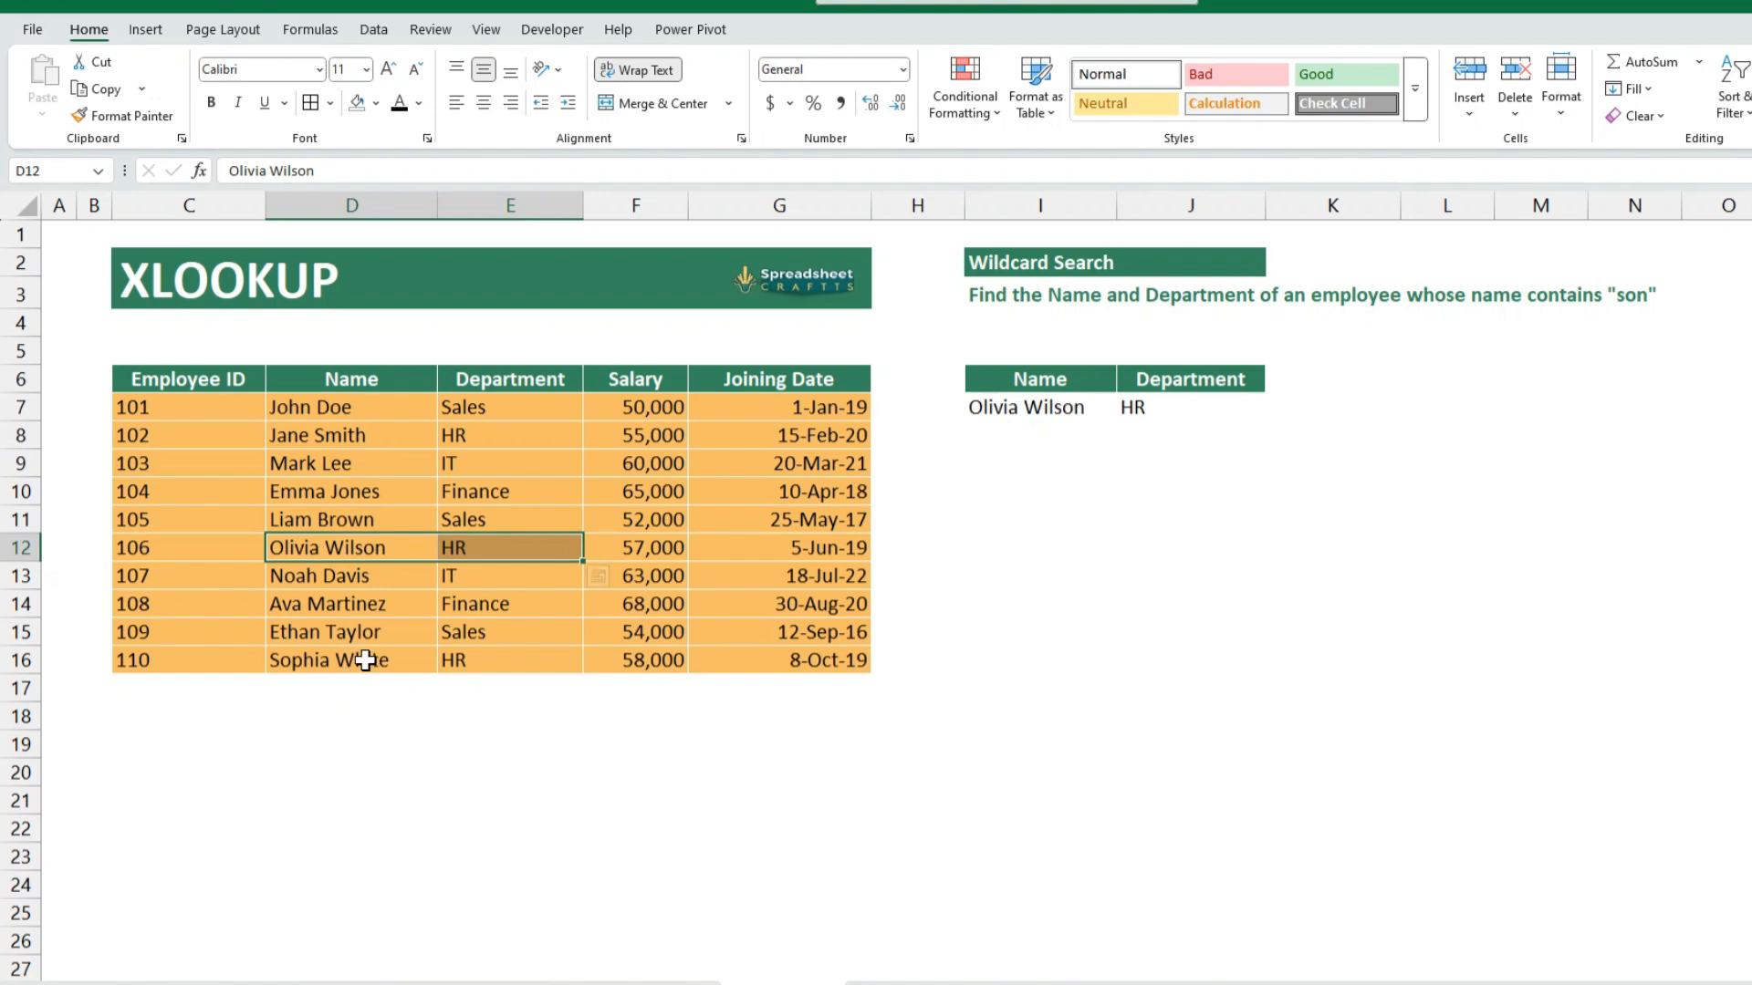
Step: Change the lookup value in the I7 wildcard formula to "*lor*" and select the returned name and department
left_click(345, 636)
left_click(991, 403)
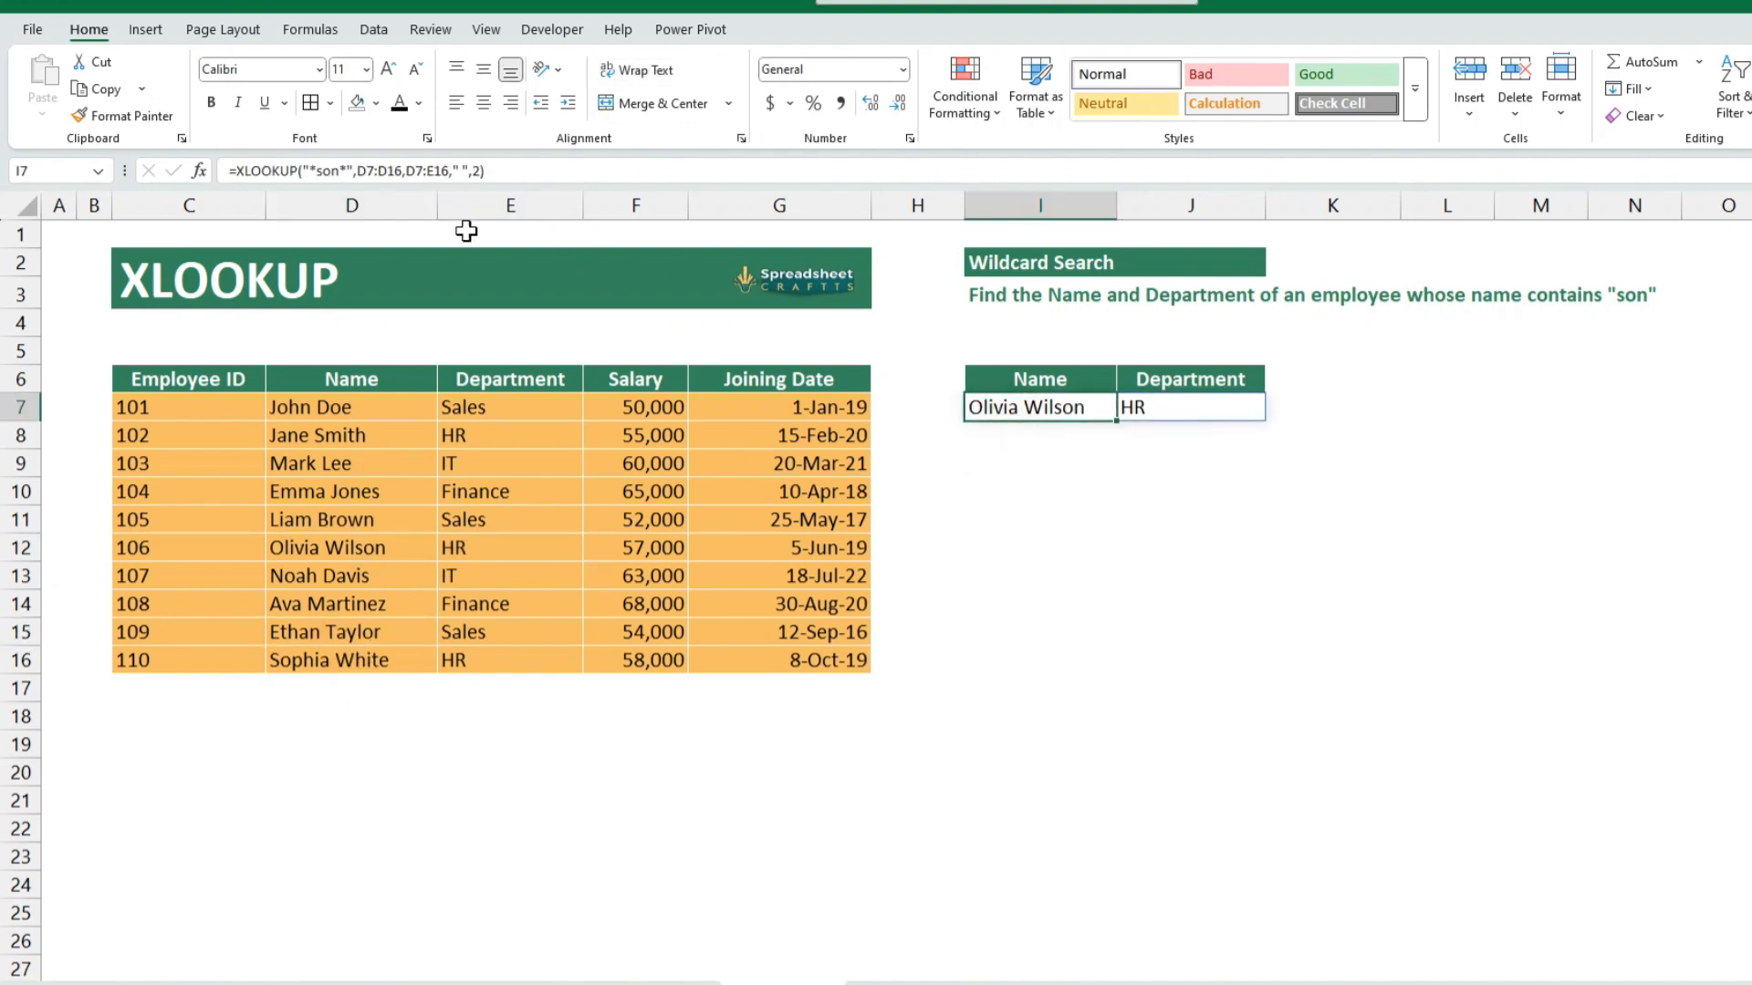
left_click(334, 171)
key("Right")
key("shift+Left")
key("shift+Left")
key("shift+Left")
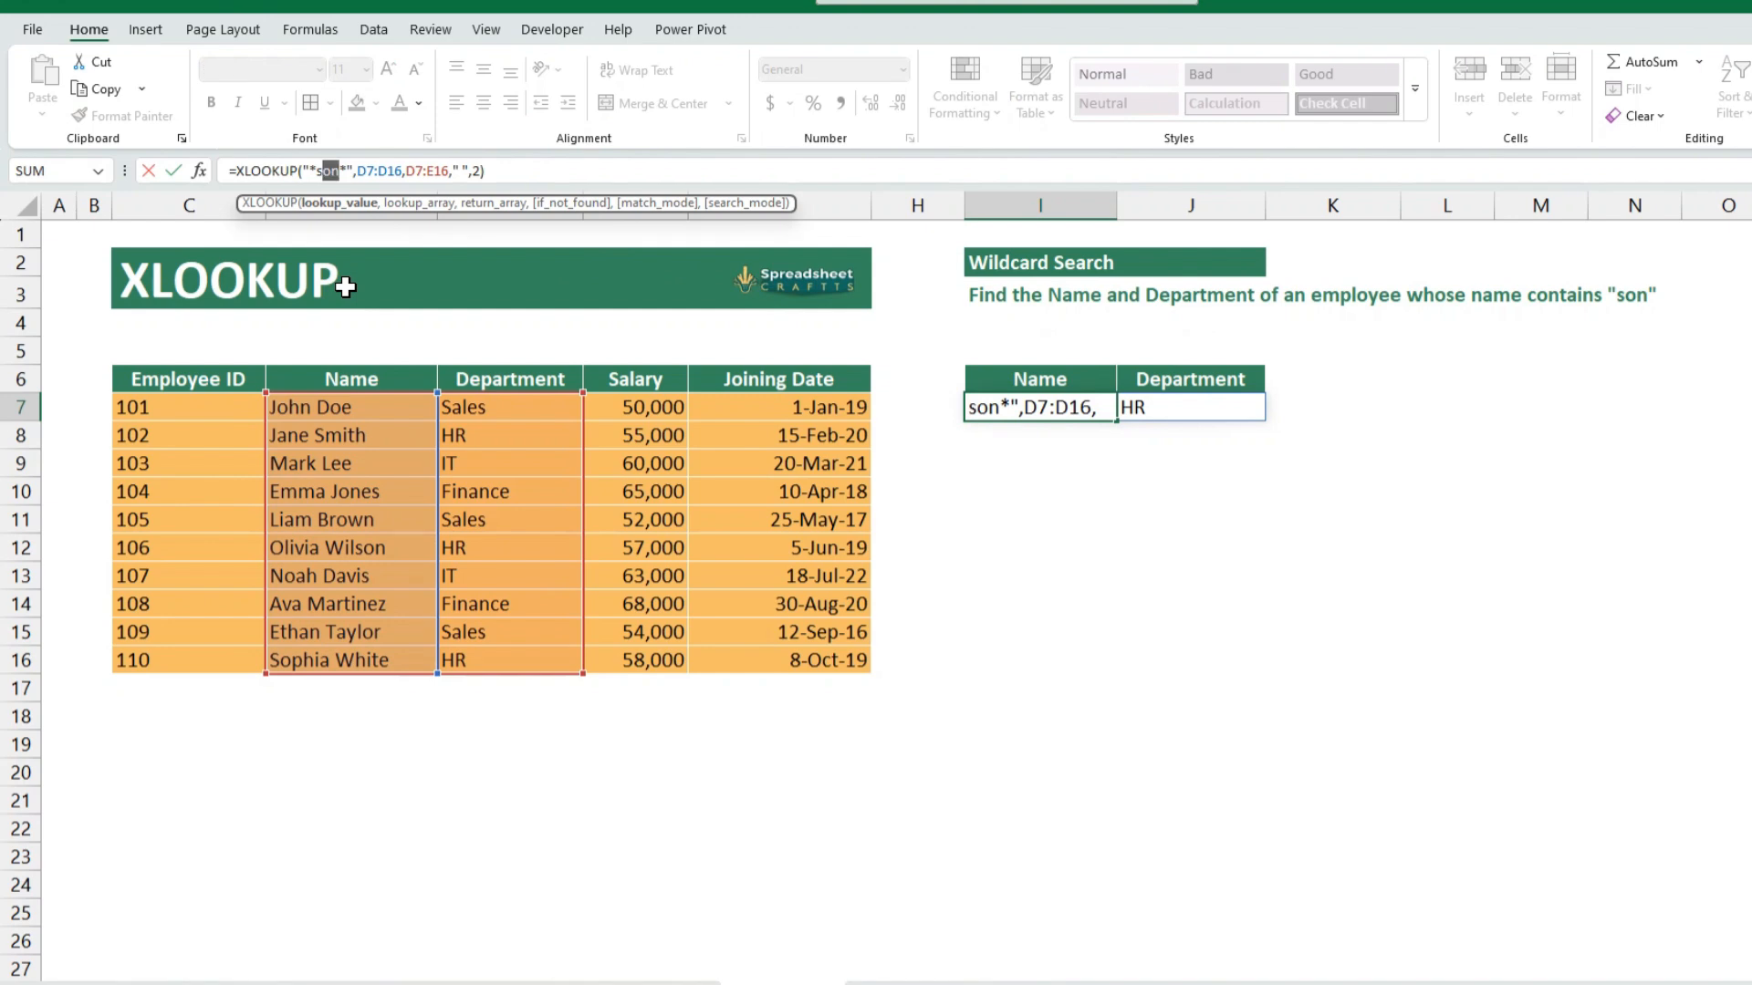
type("lor")
key("Return")
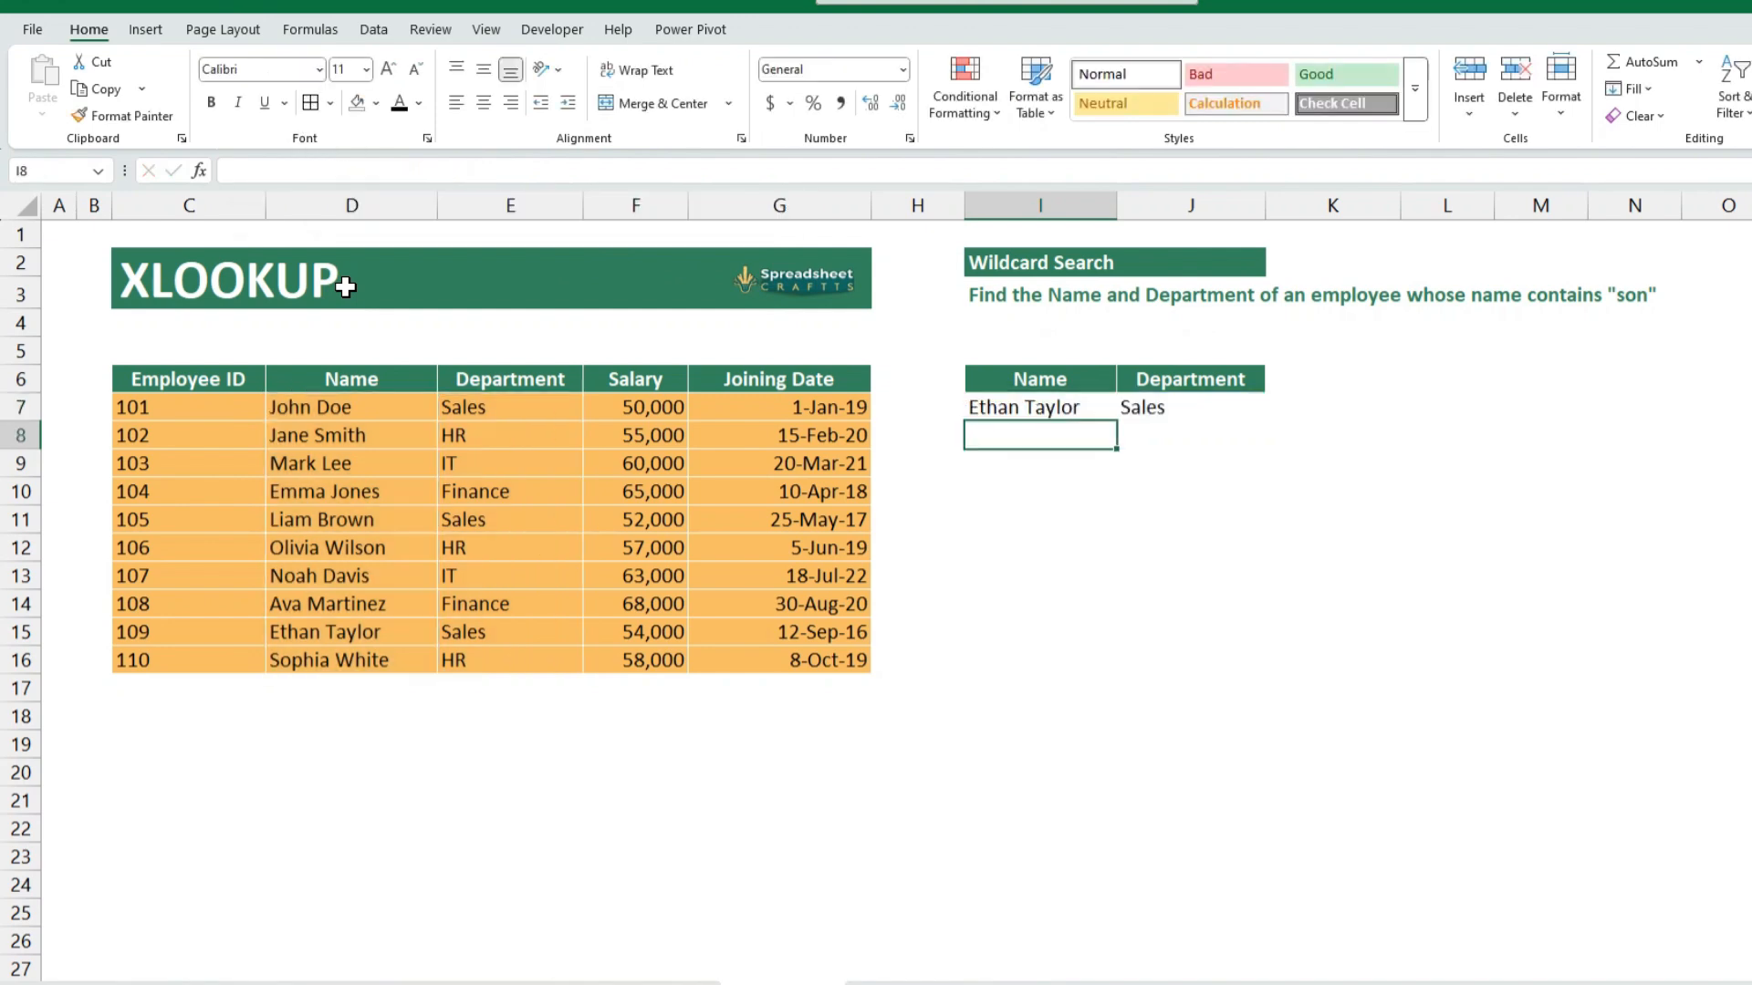
key("Up")
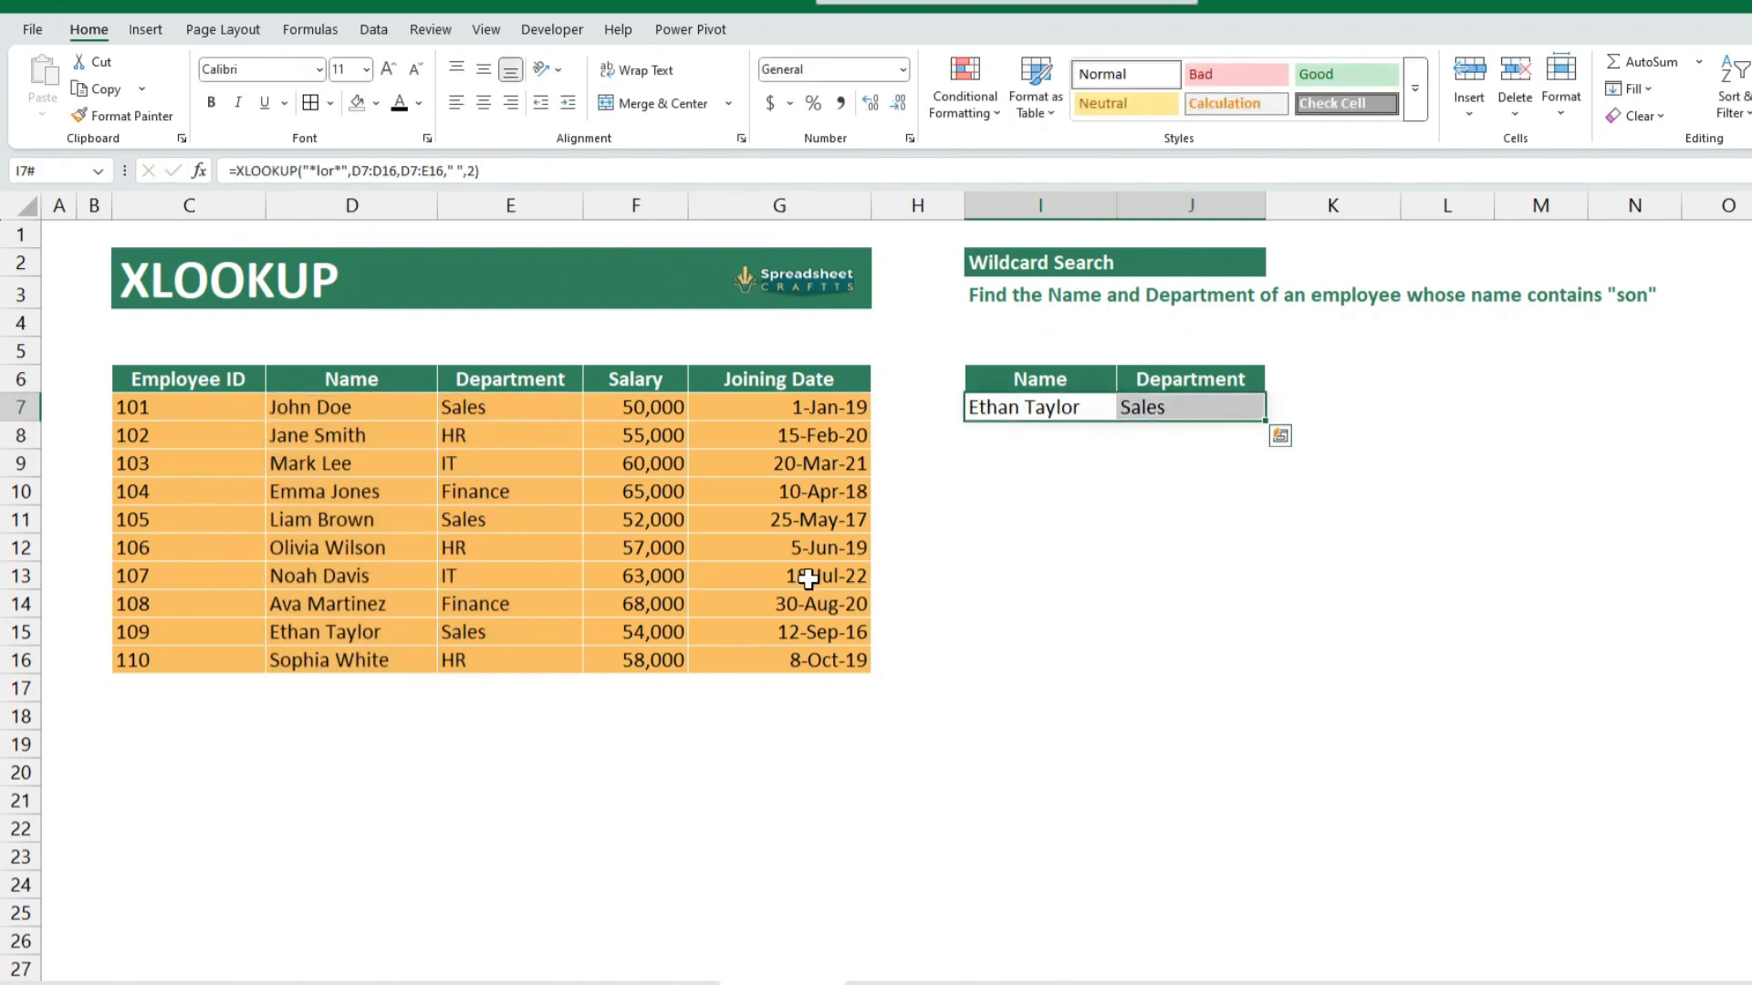